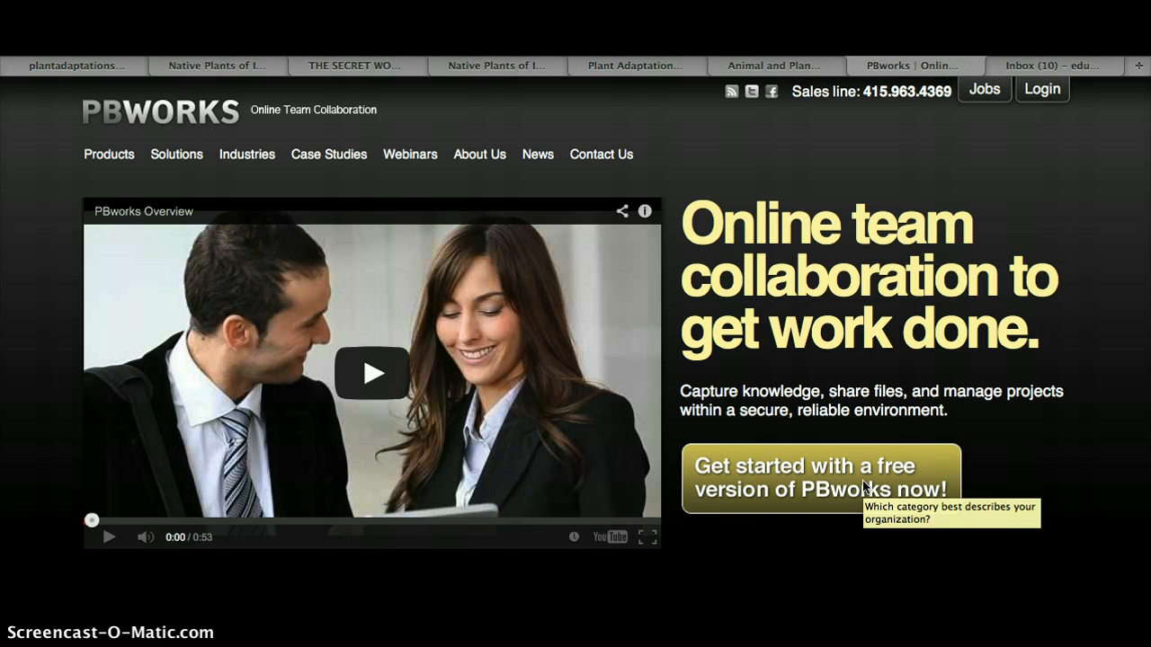
Open PBworks' Education section and start the sign-up
scroll(884, 461, down, 5)
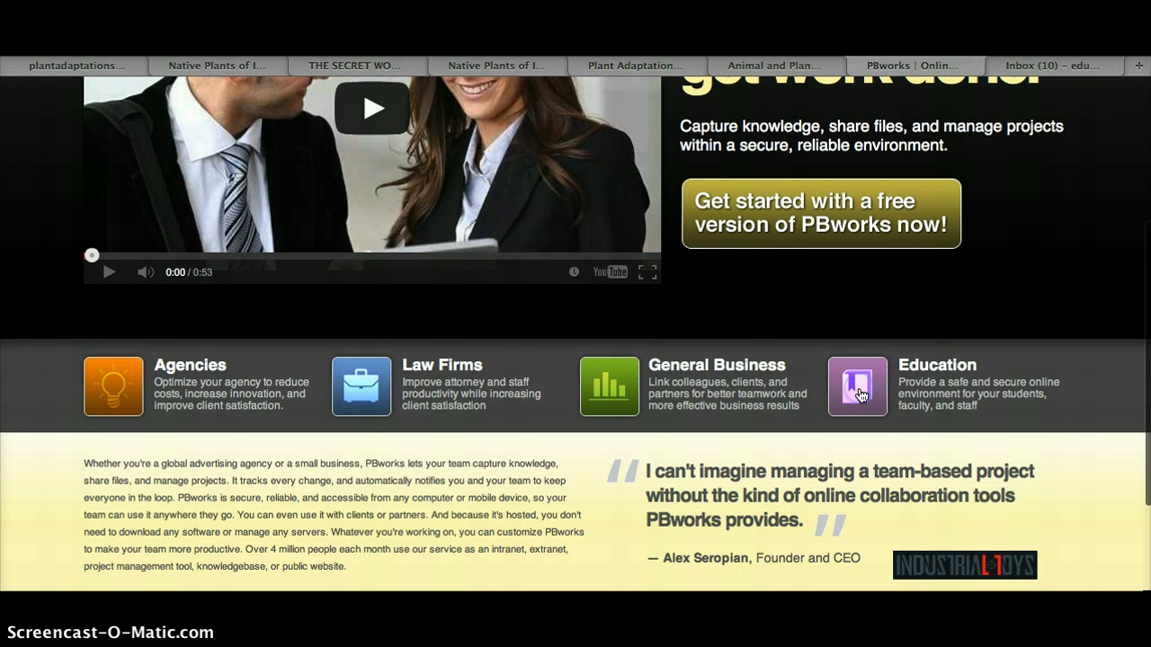
click(861, 396)
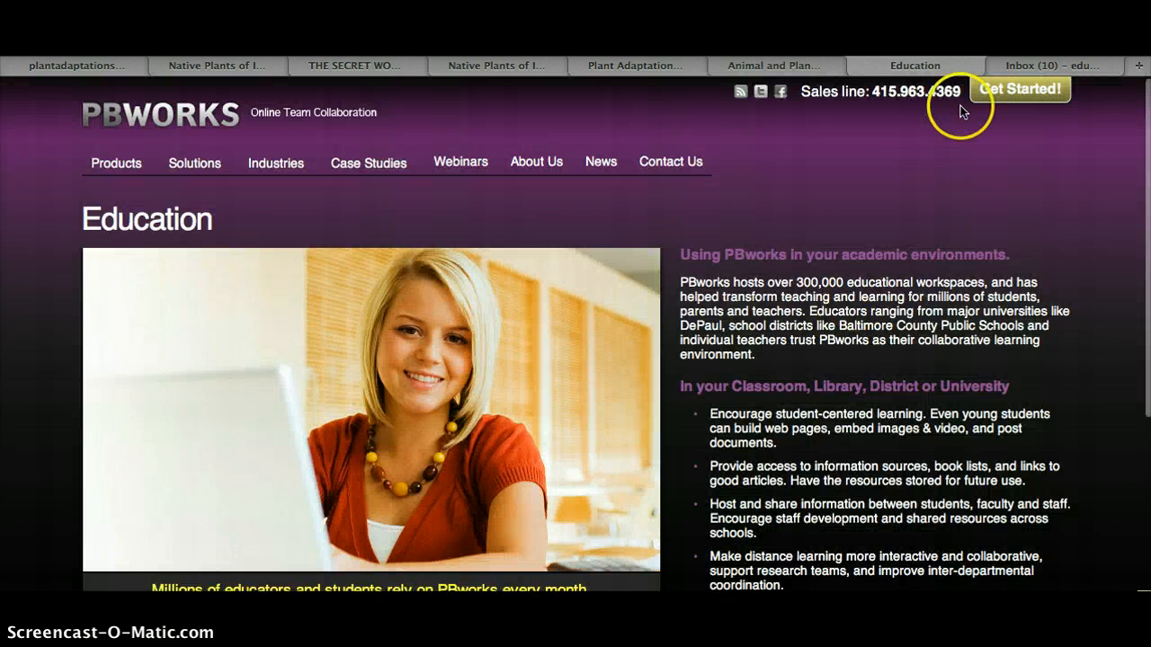
click(1008, 91)
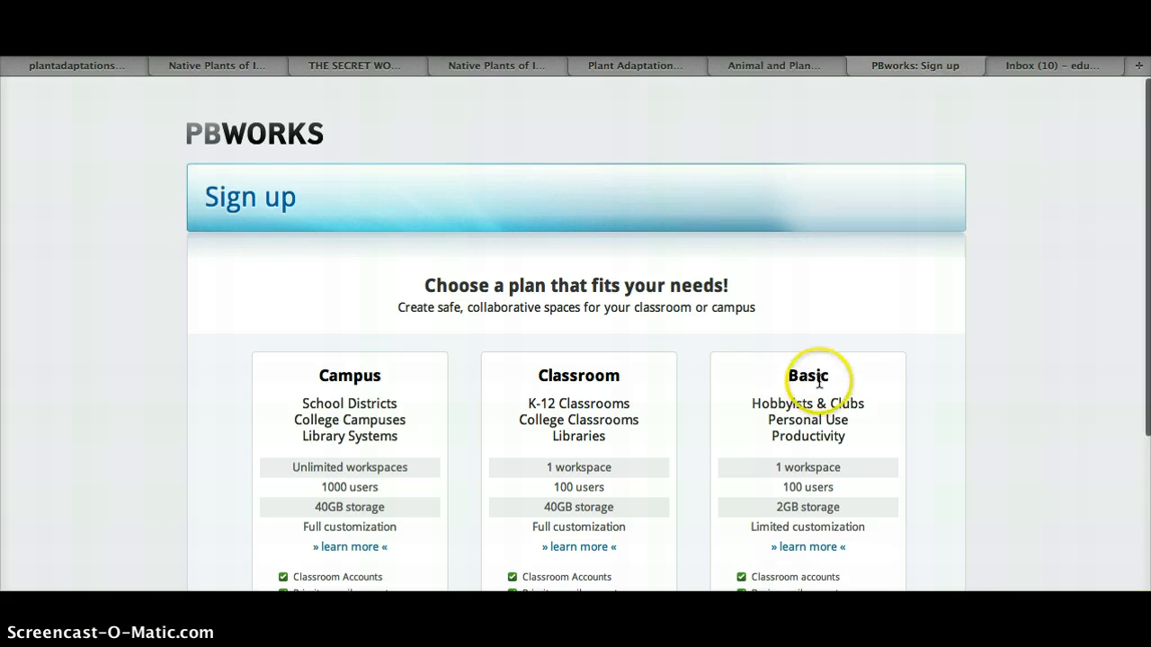
Choose the Basic plan on the sign-up page
scroll(817, 380, down, 2)
scroll(819, 385, down, 2)
click(808, 538)
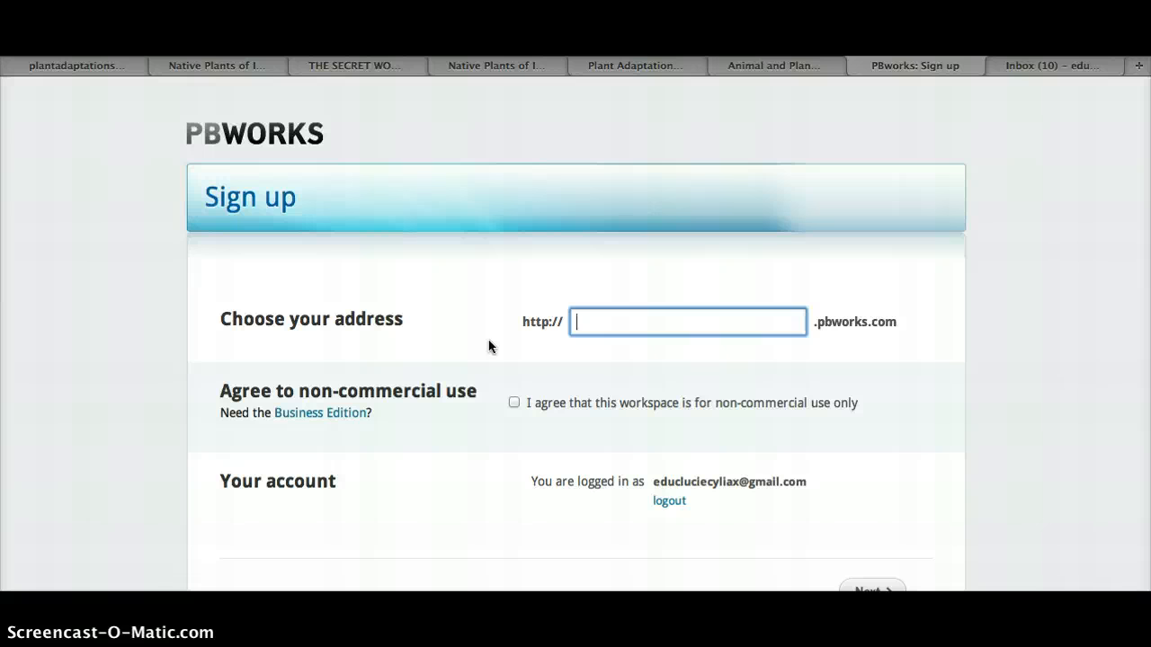
Enter plantadaptations as the workspace address and agree to non-commercial use
text(plantadaptat)
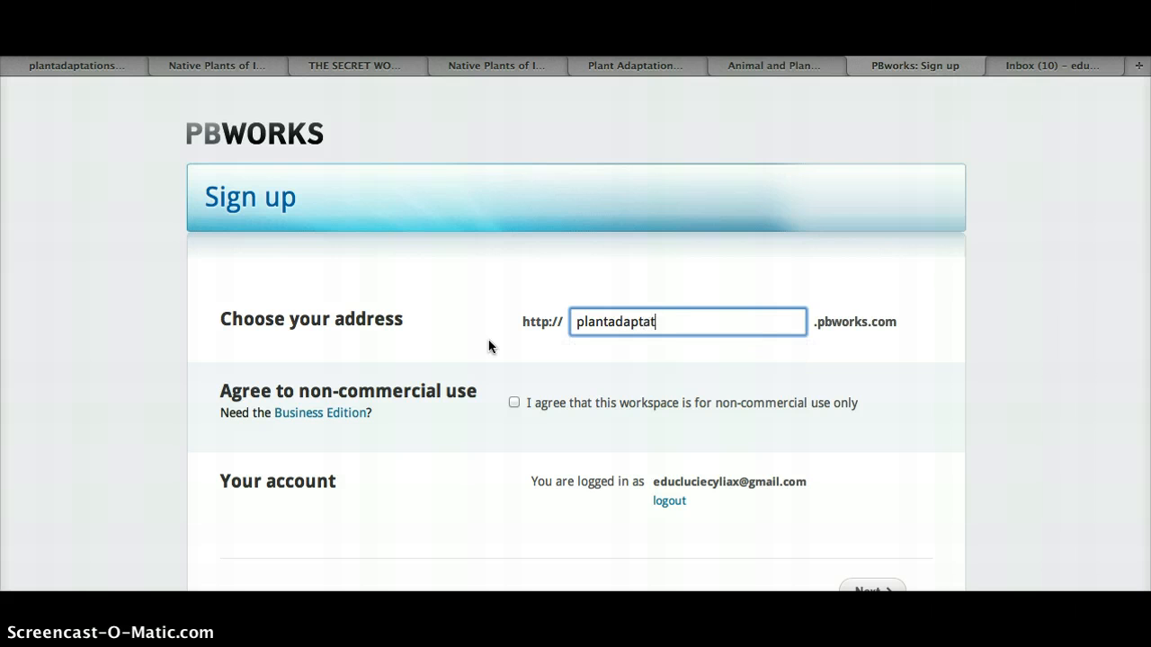
text(ions)
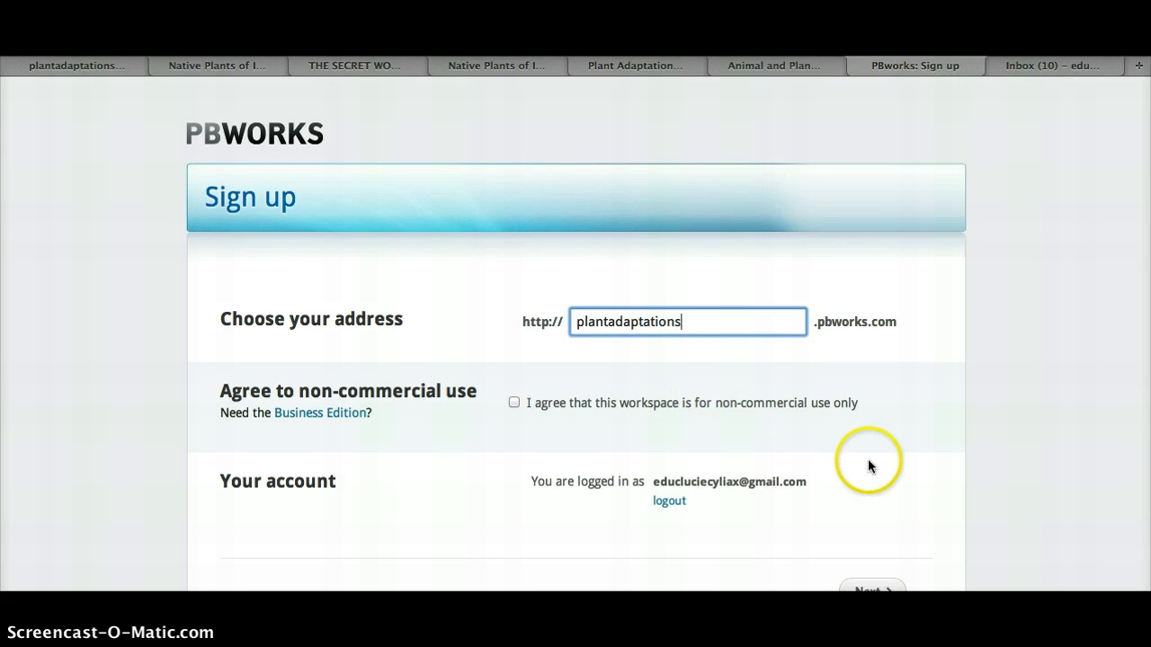
scroll(868, 465, down, 2)
click(514, 342)
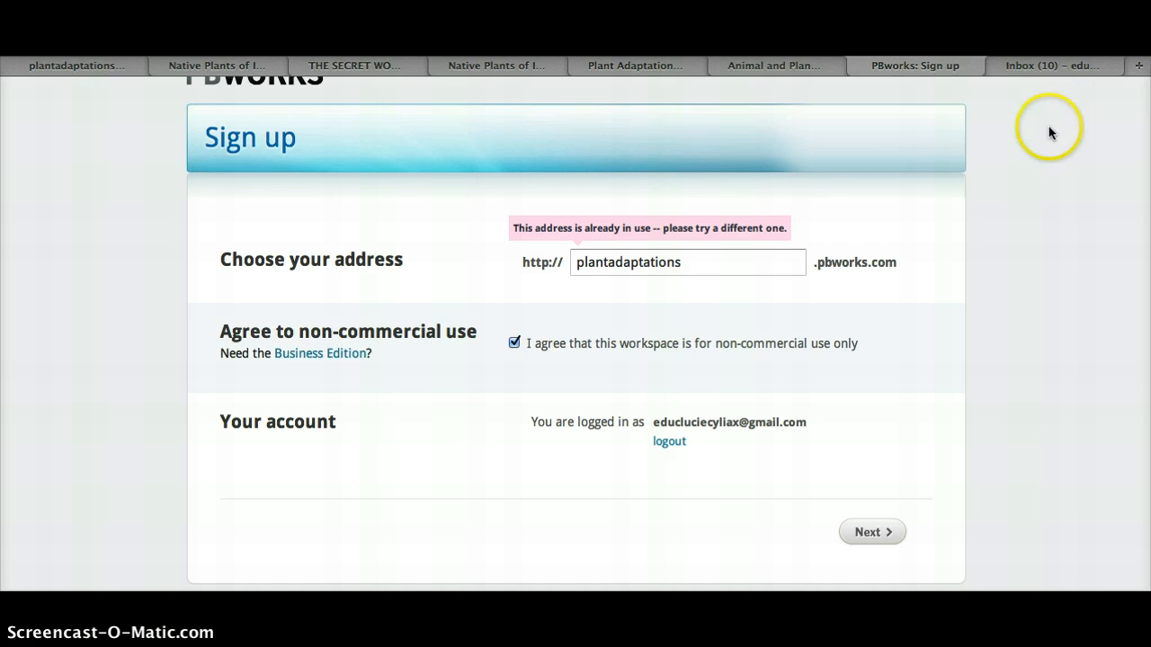
Open the PBworks account confirmation email in the Gmail Social inbox and read its activation message
click(1050, 67)
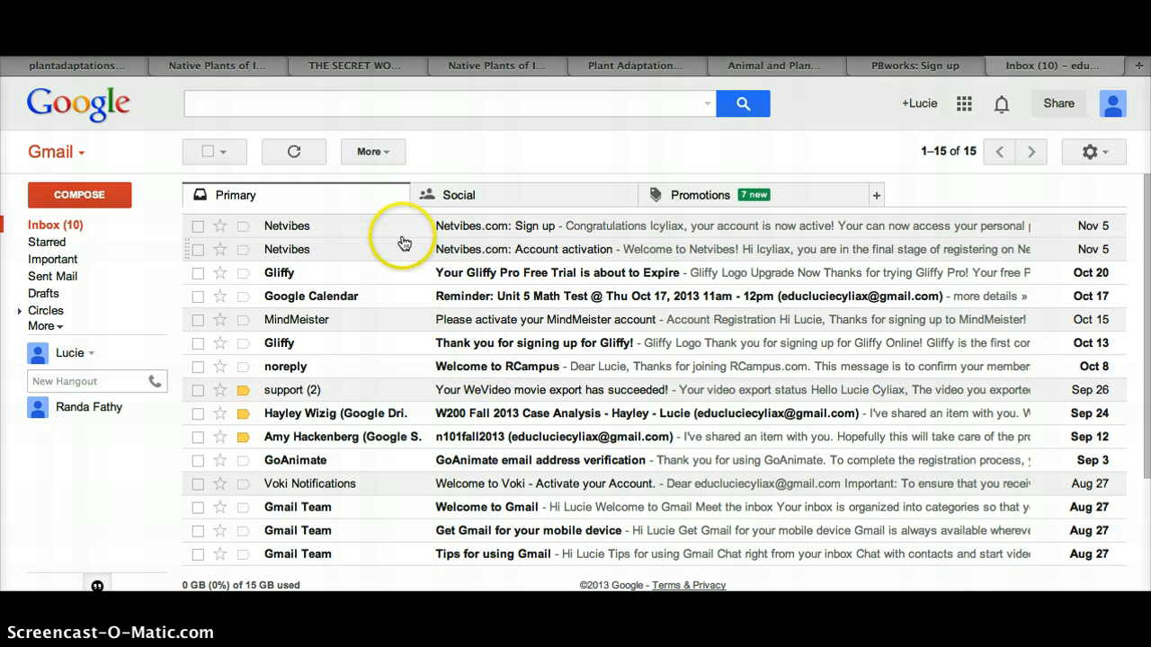
click(474, 199)
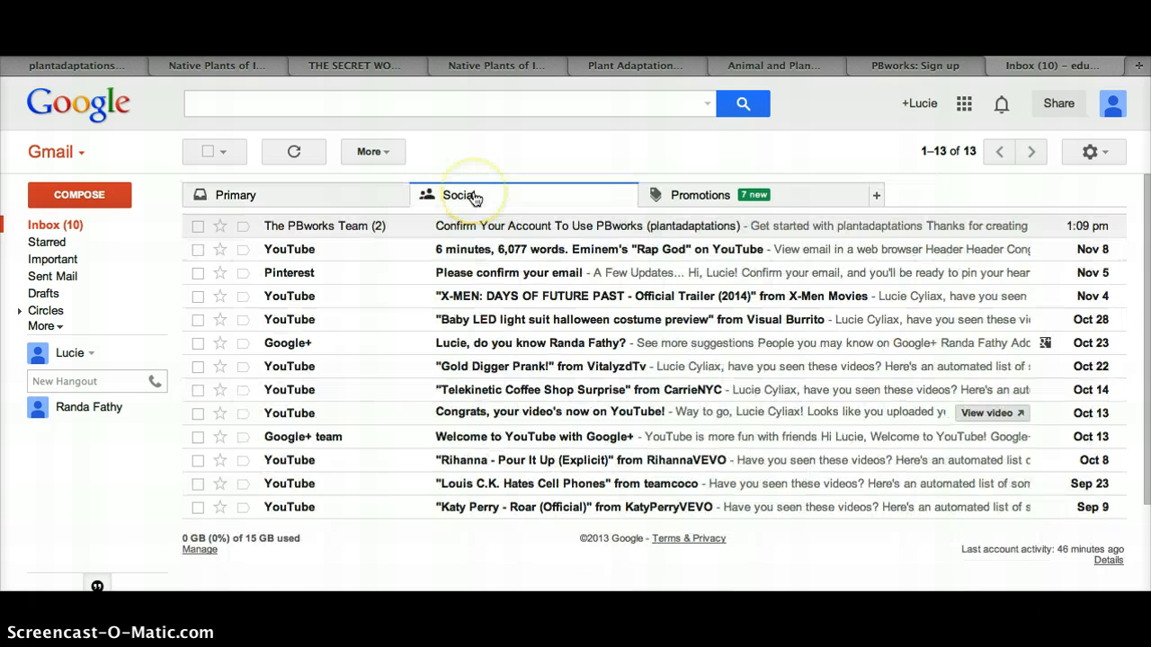
click(532, 235)
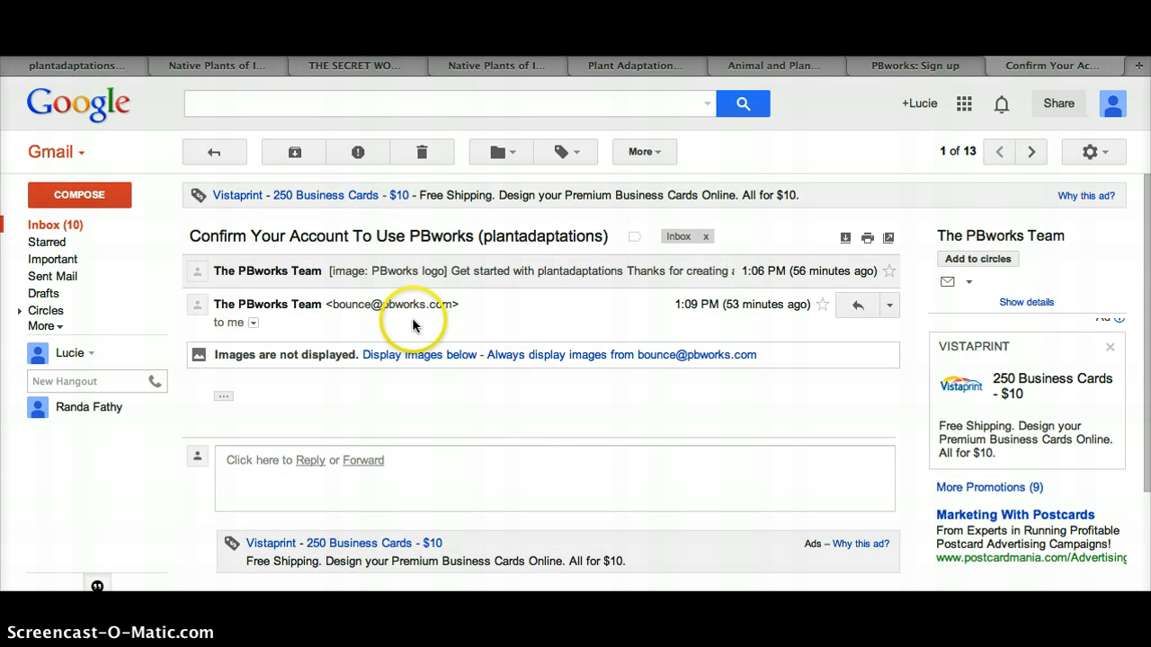
click(492, 279)
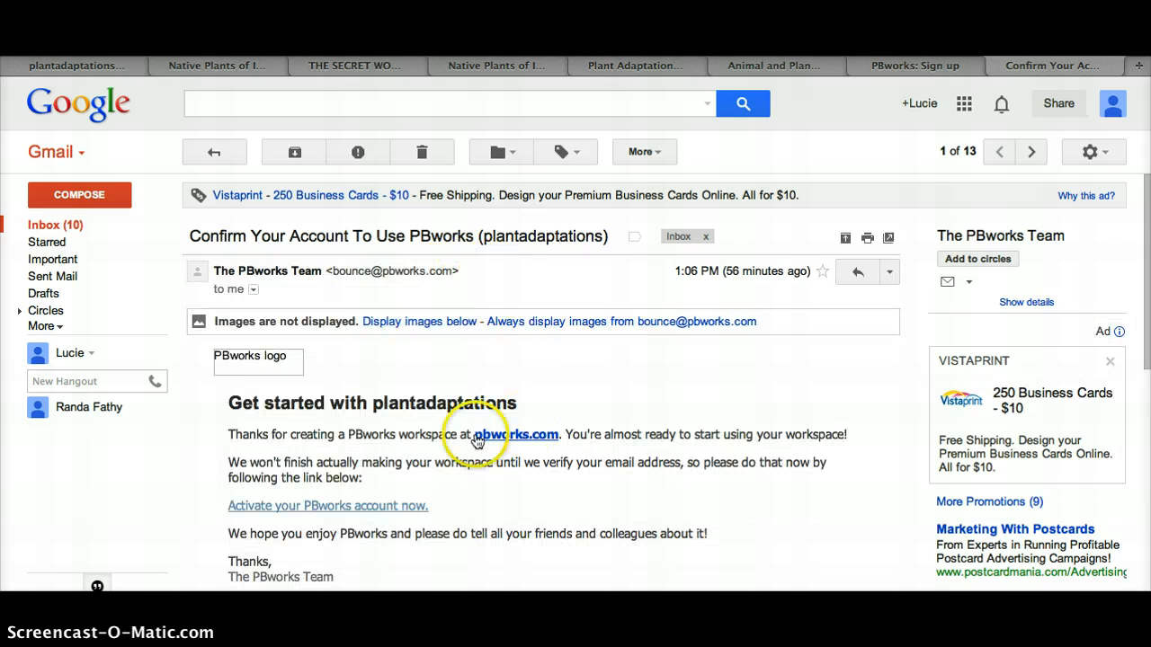
scroll(476, 436, down, 3)
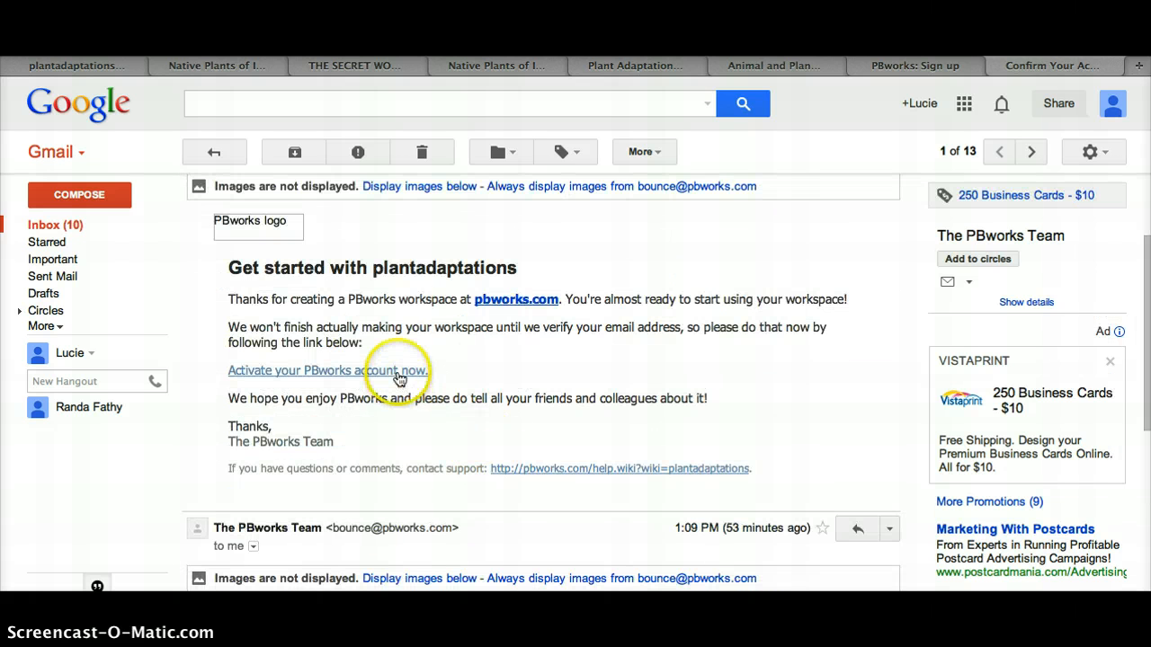
Switch to the plantadaptations workspace and look over the FrontPage welcome text
click(71, 74)
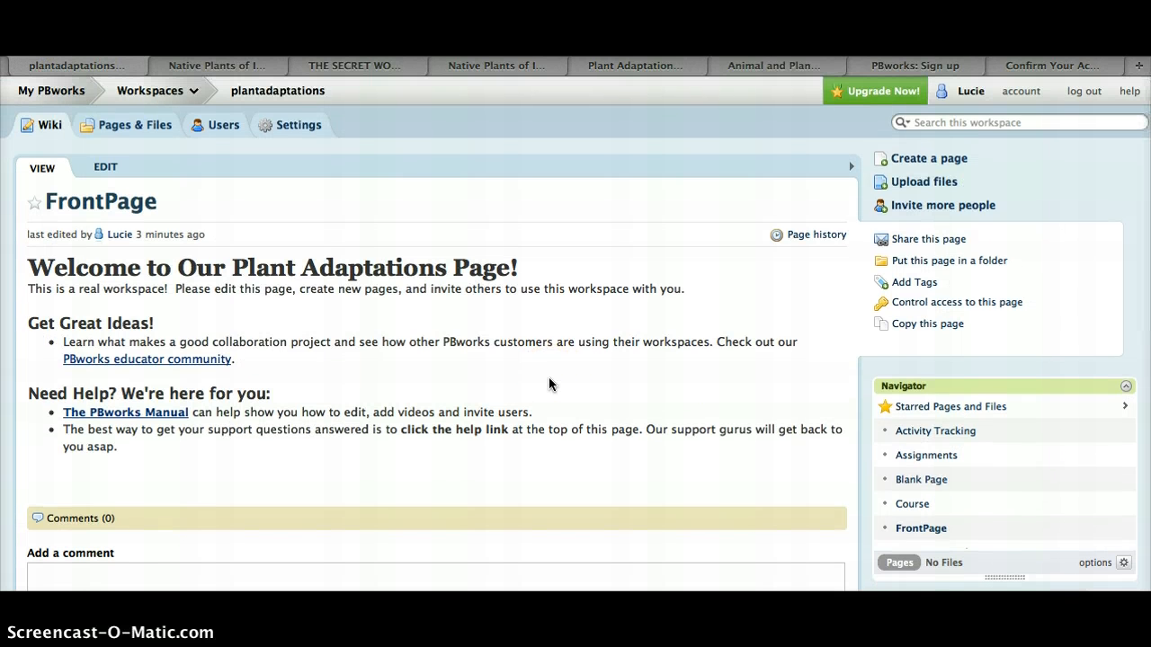
click(527, 360)
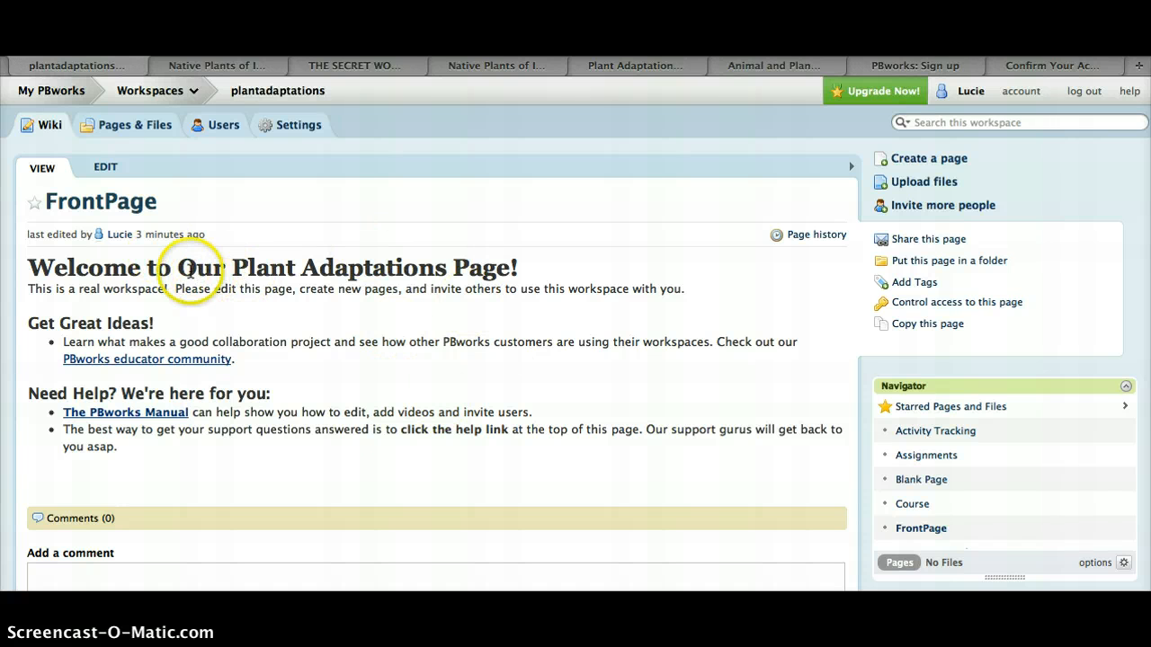
click(183, 268)
drag(183, 268, 527, 278)
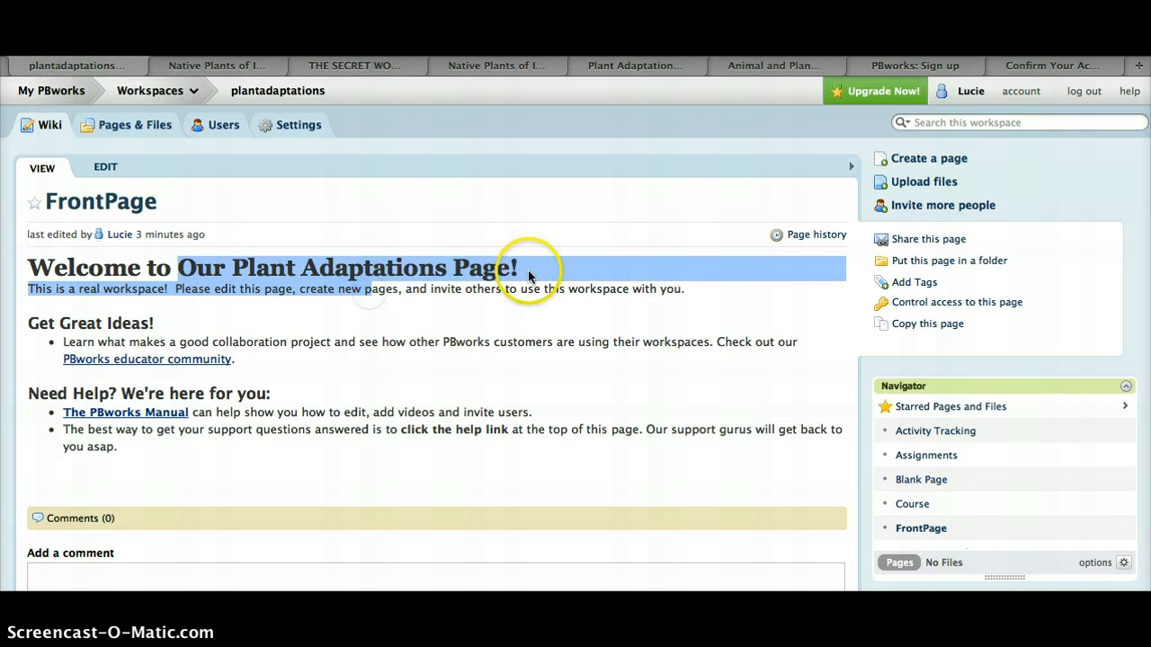
click(531, 268)
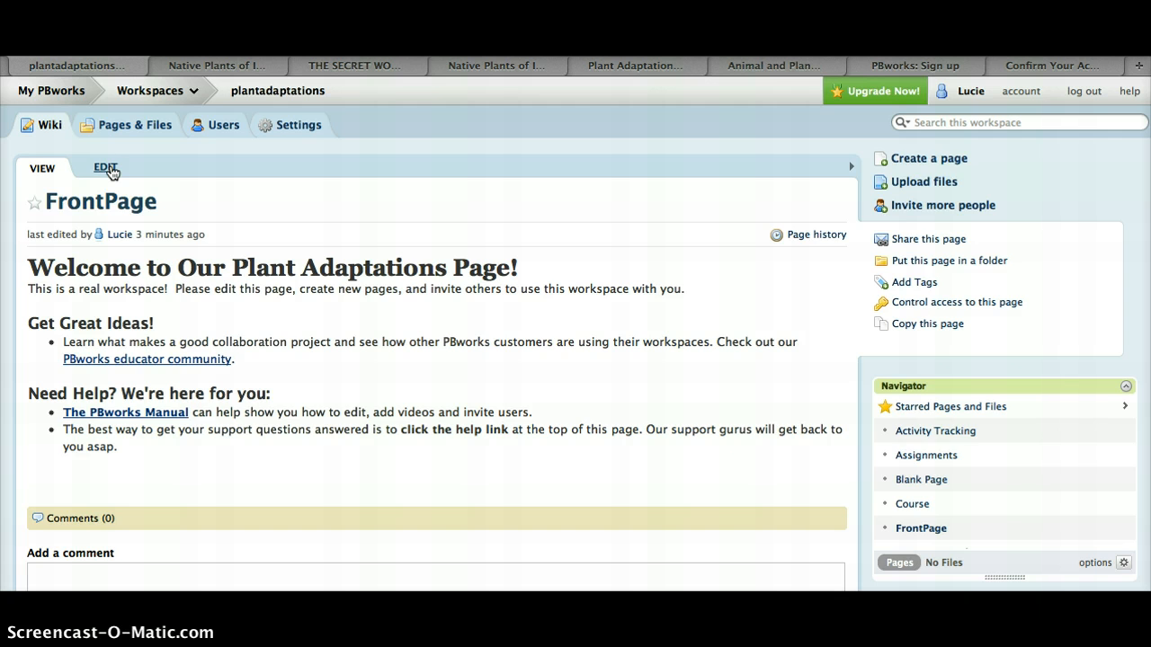
Edit the FrontPage and set the welcome heading's font to Arial
click(106, 168)
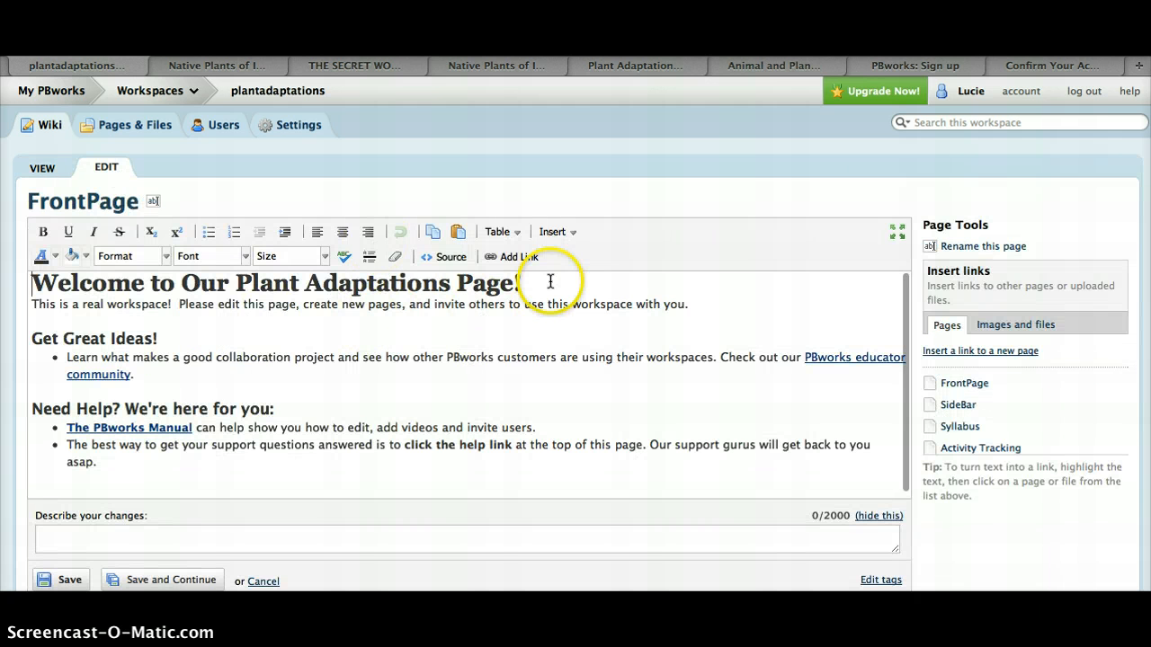
click(548, 282)
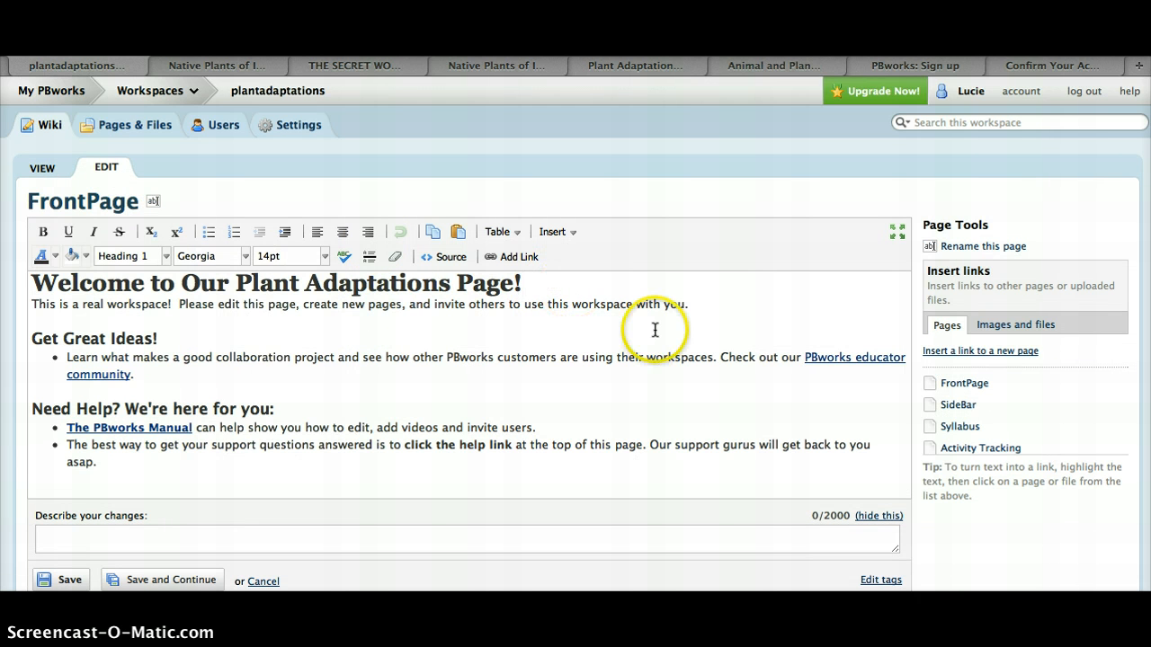
drag(525, 284, 31, 280)
click(241, 257)
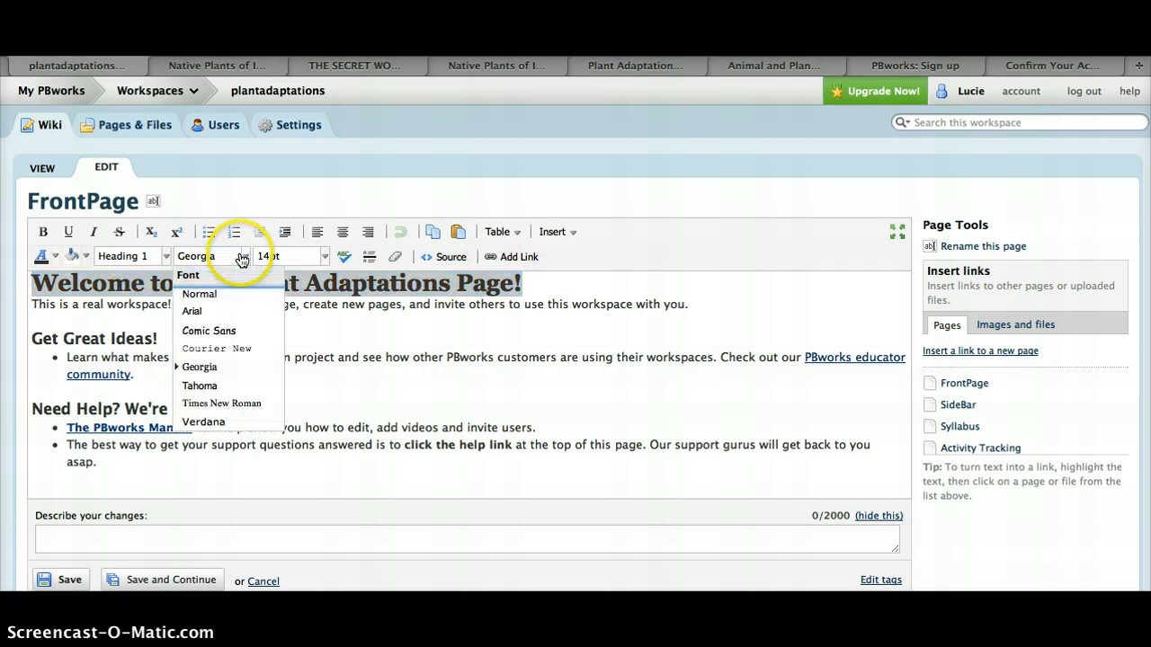
click(215, 311)
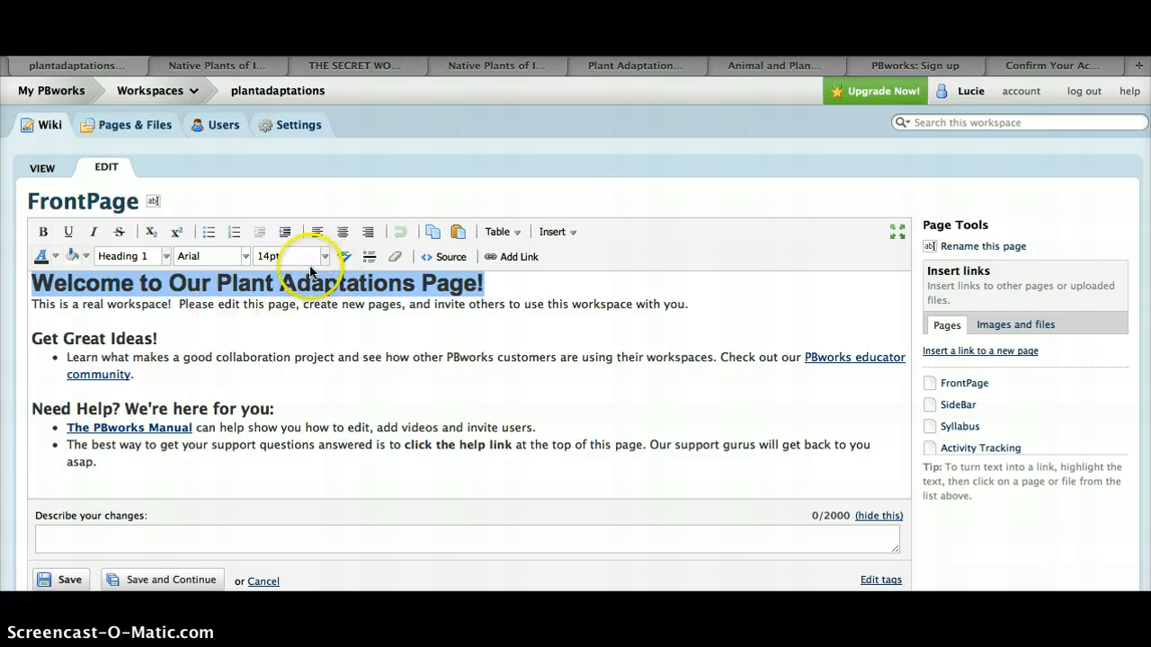
Set the welcome heading's size to 12pt
click(325, 257)
click(299, 347)
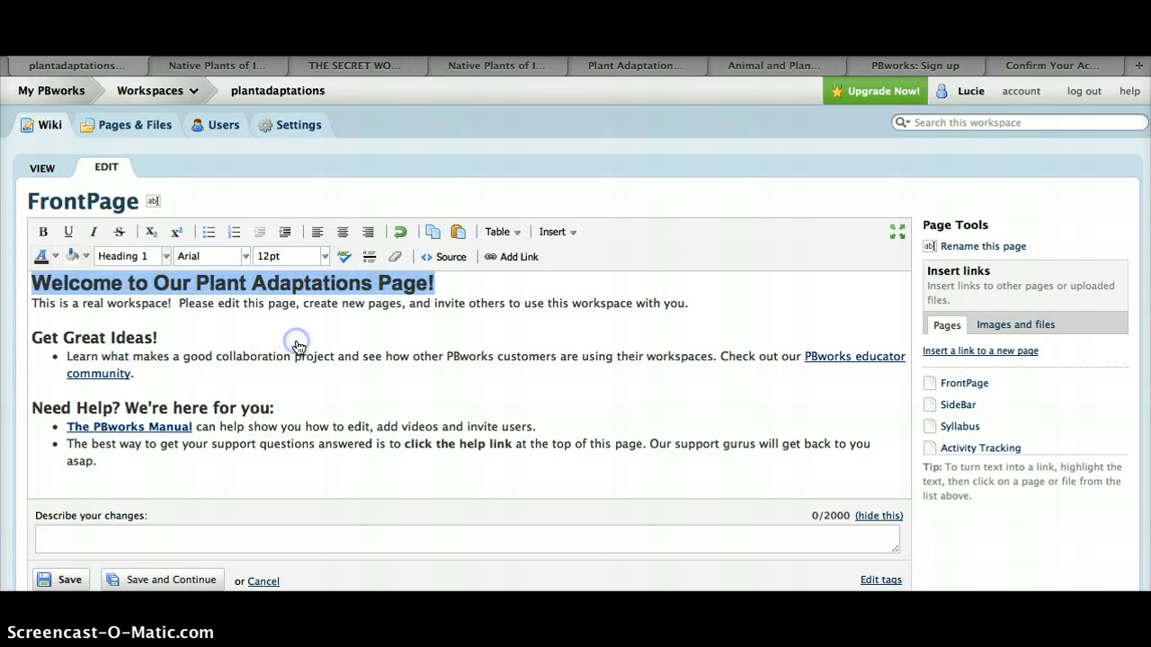
click(412, 324)
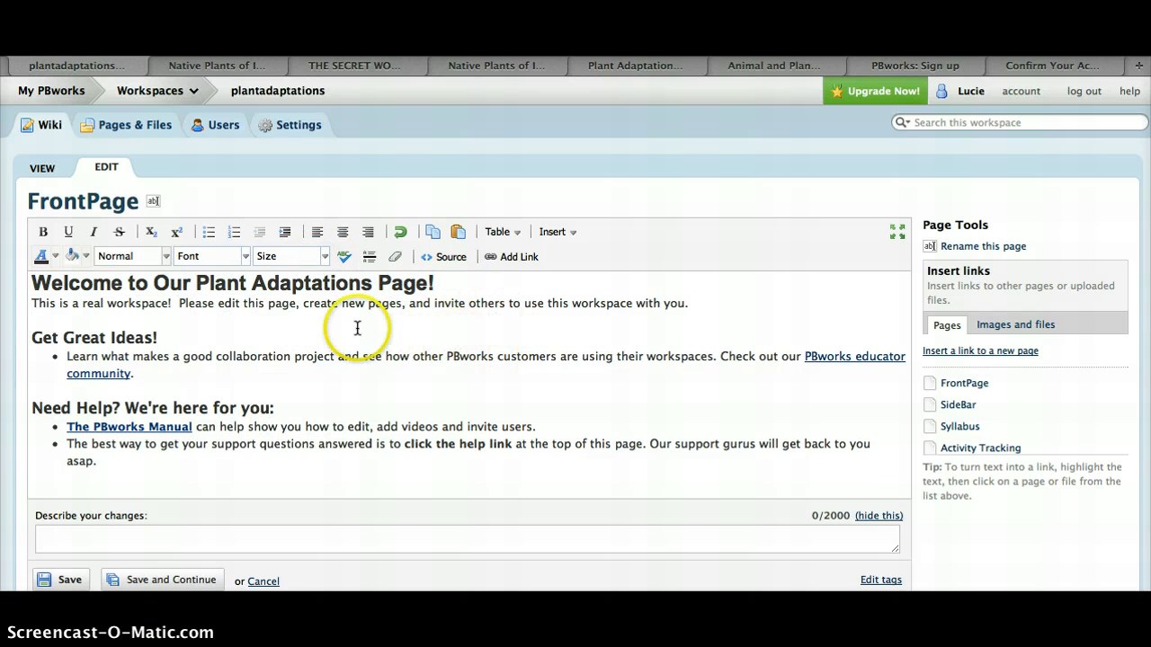
Describe the changes as "changed font" and save the FrontPage
scroll(206, 463, down, 1)
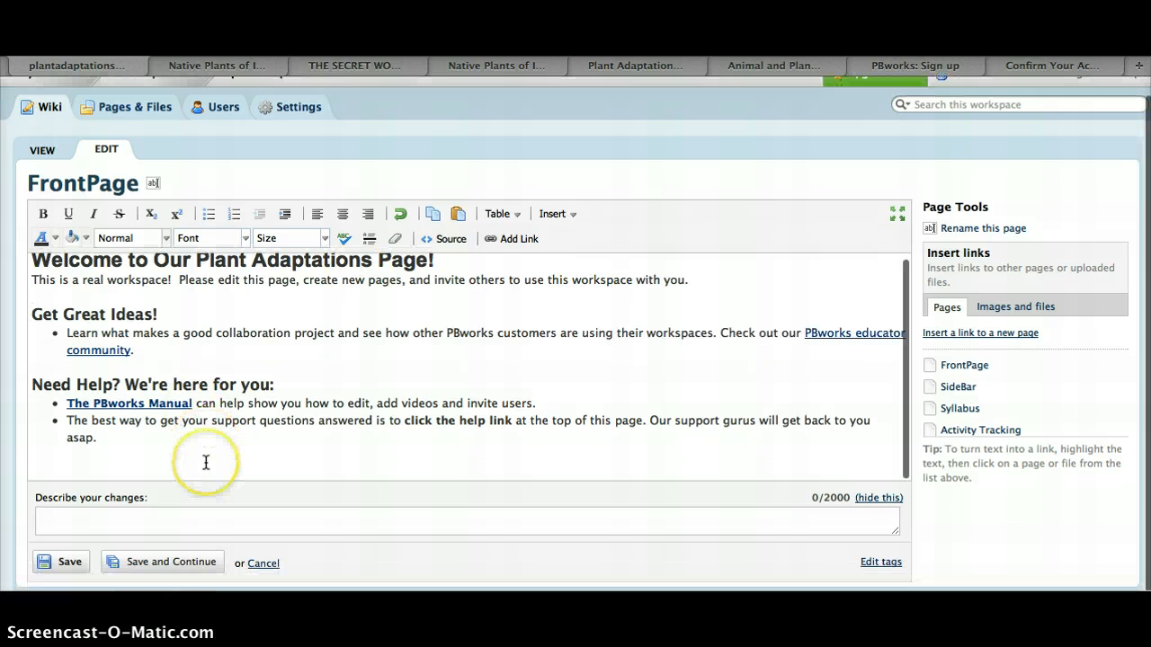
click(93, 517)
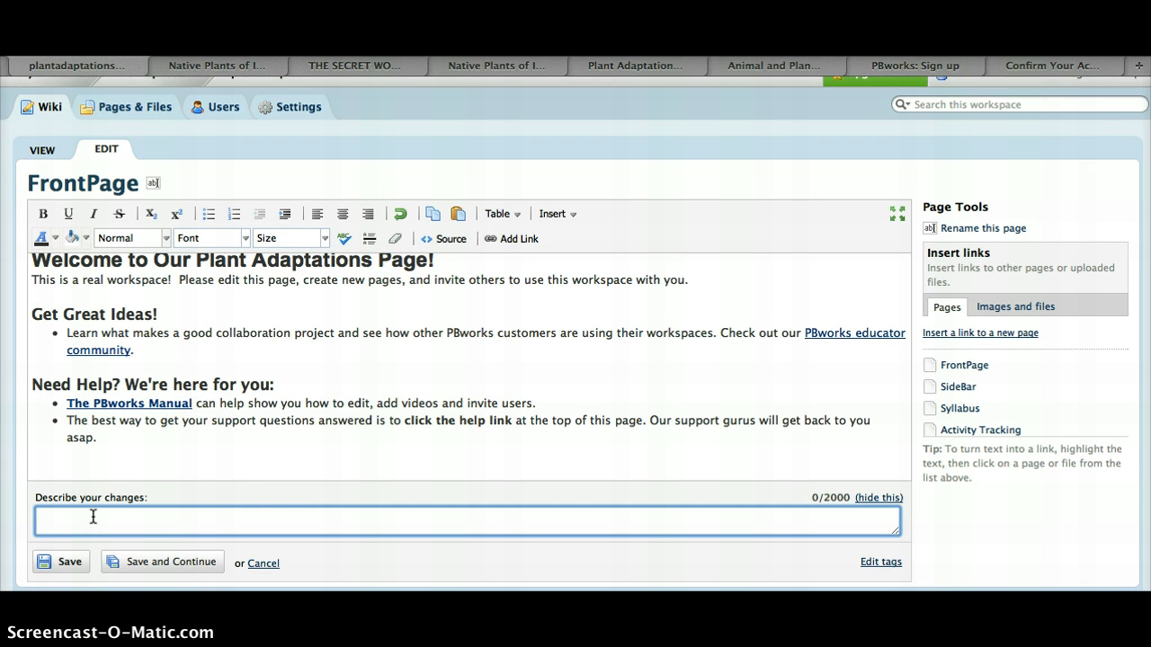
text(changed)
text(font)
click(68, 561)
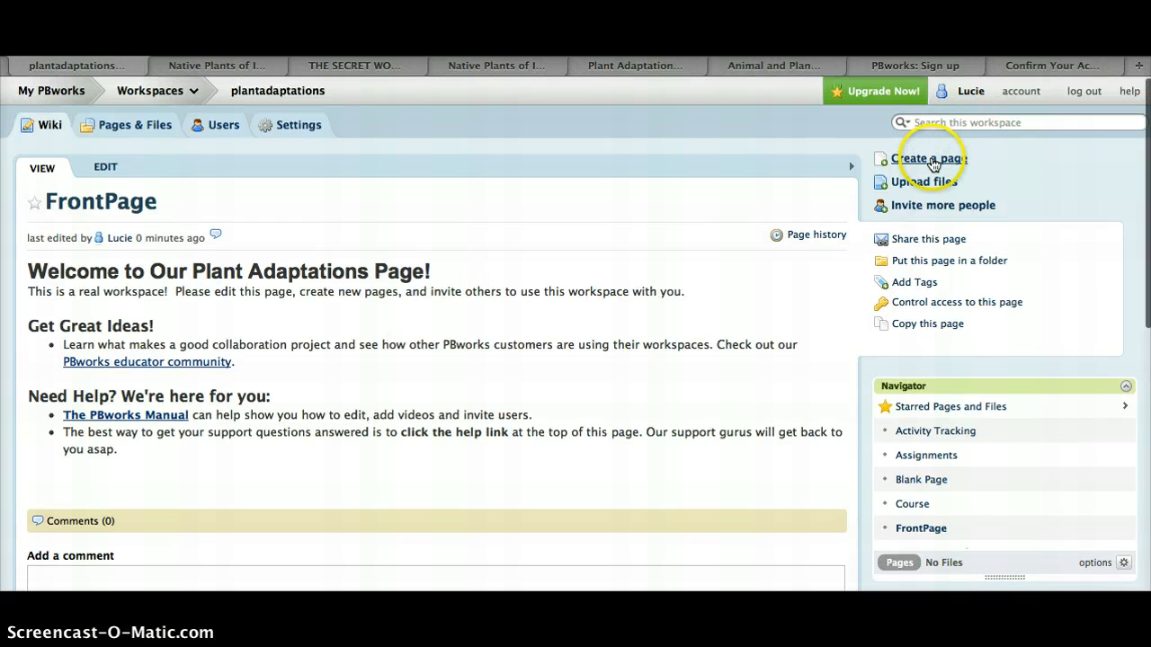
Try to create a new page named "What Are Plant Adaptations?"
click(932, 160)
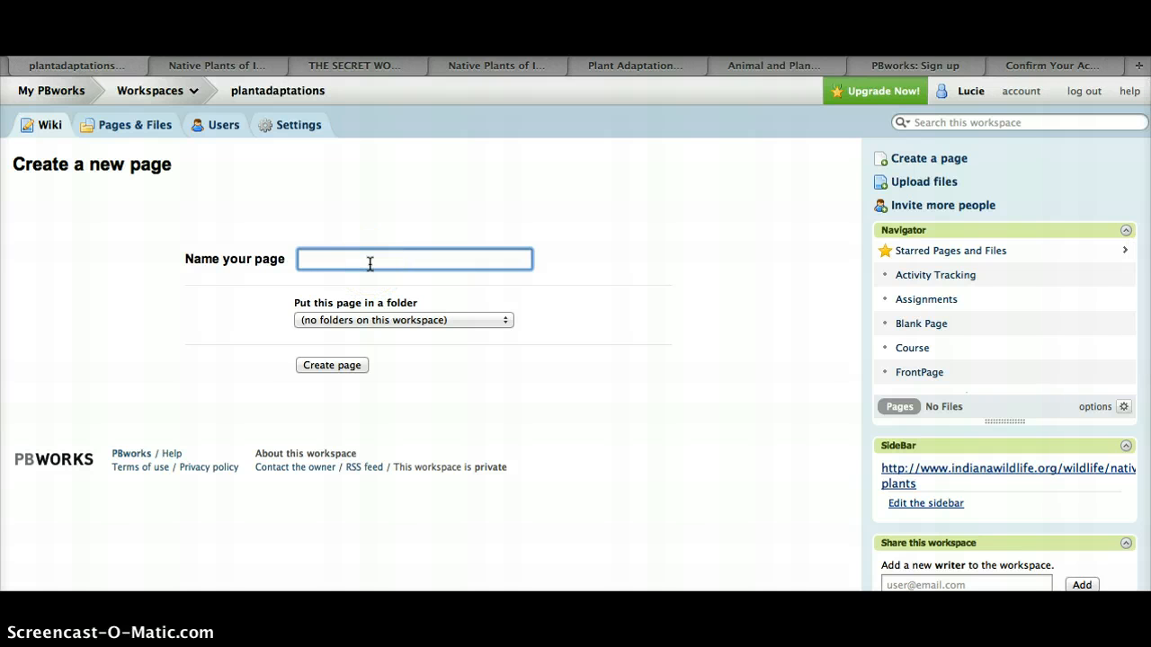
text(What Are Plant Adaptations?)
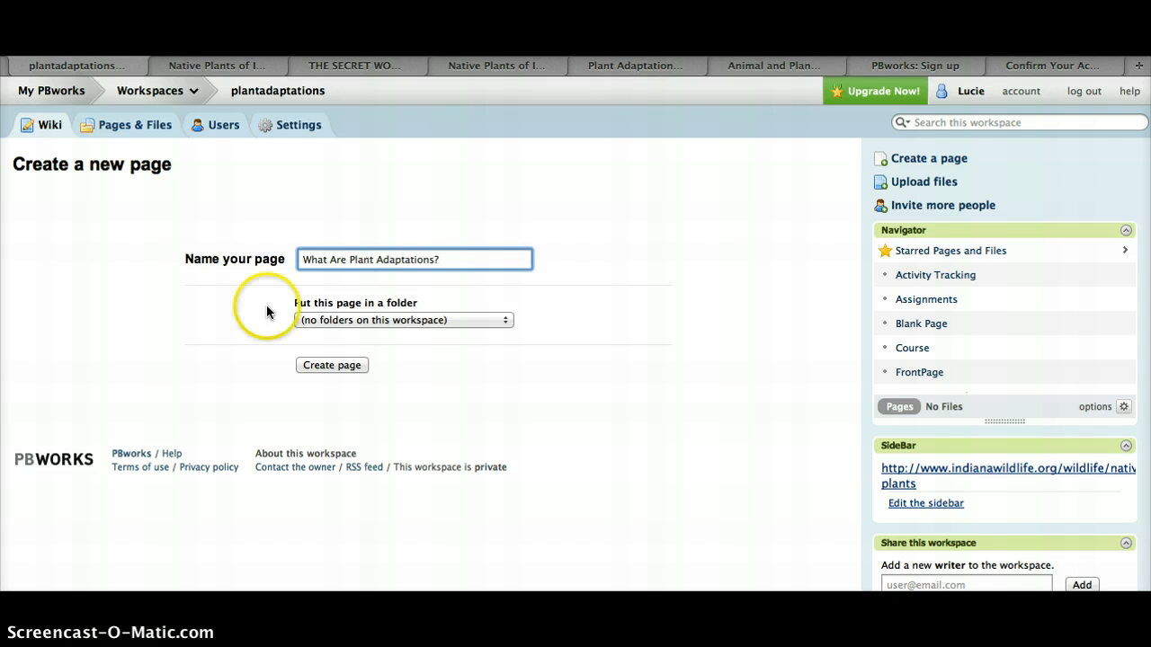
click(337, 365)
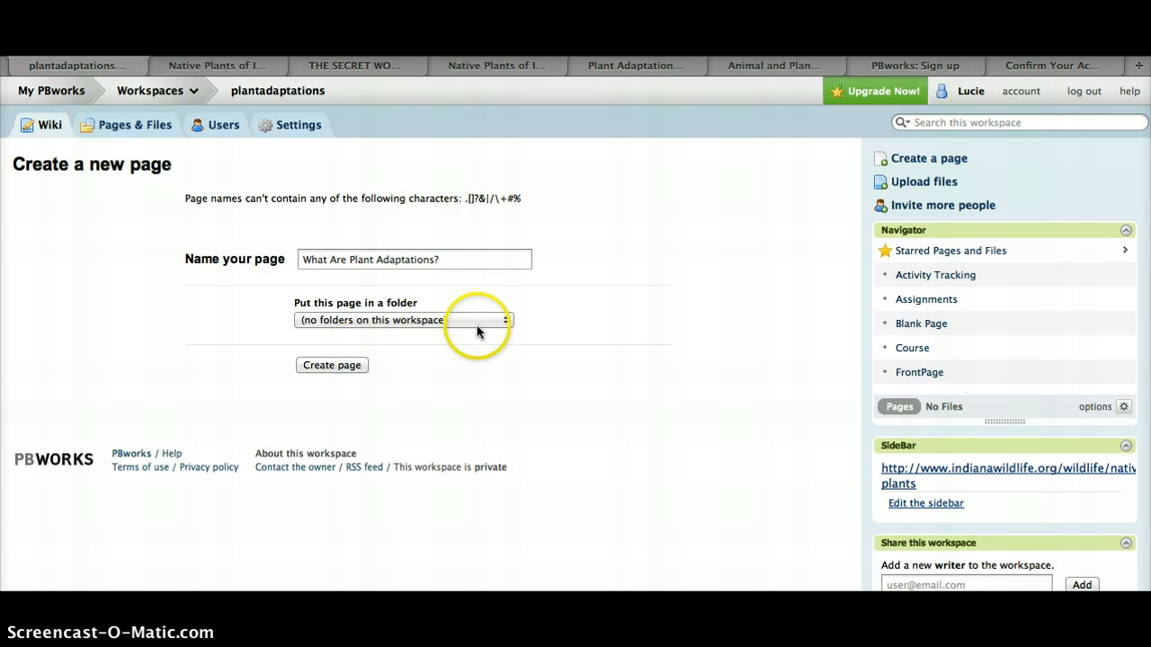
Remove the question mark from the page name and create the page
click(457, 259)
key(BackSpace)
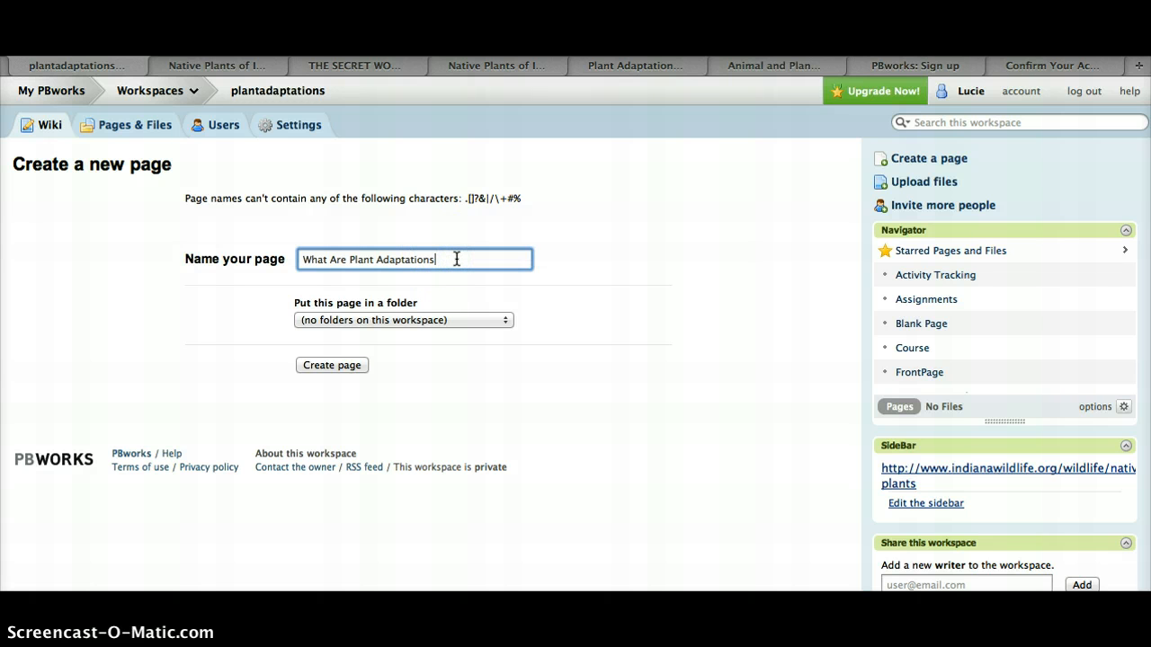
click(338, 365)
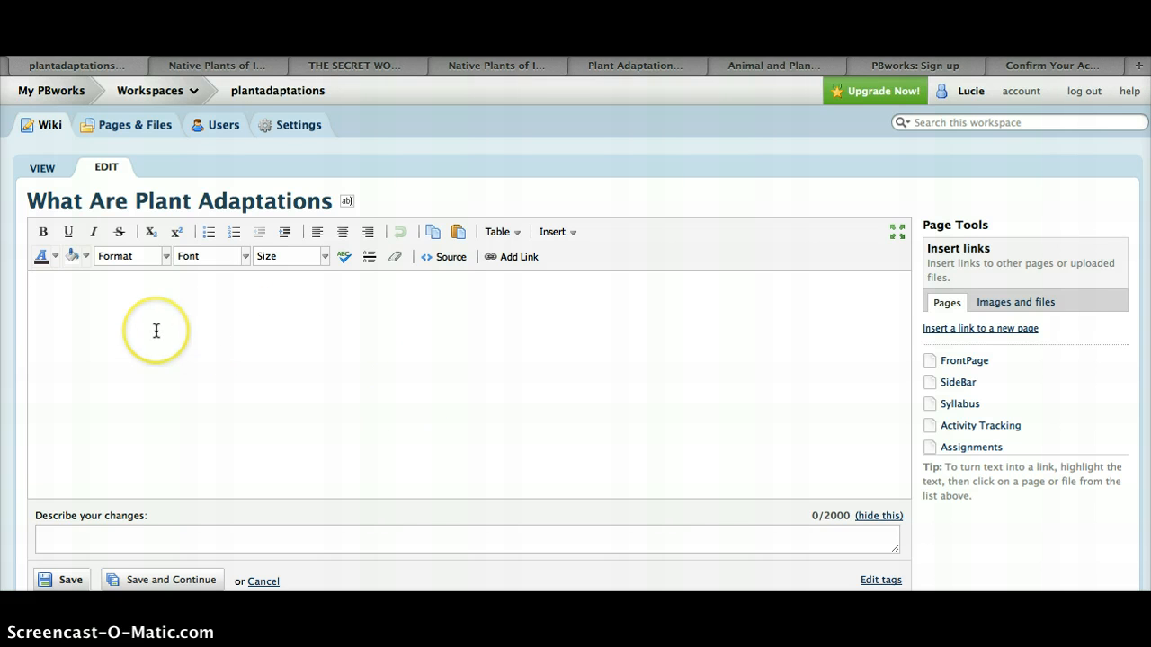
Write "Hi! Let's learn about plants!" on the new page and start a new line
text(H)
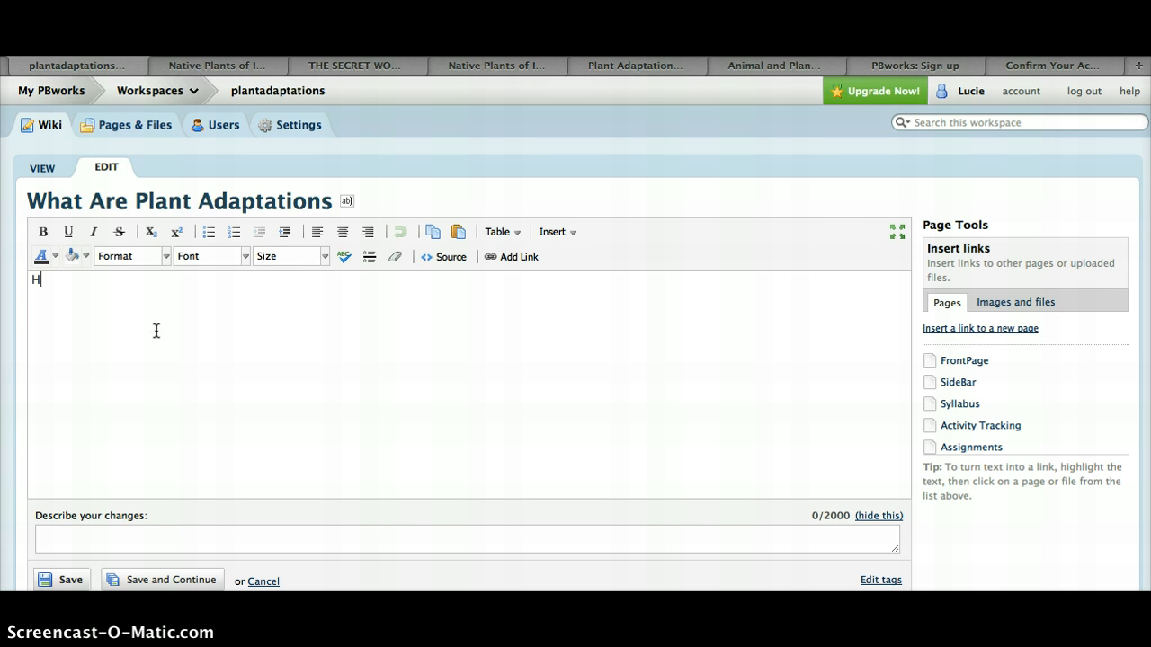
text(i! Let's learn about plants!)
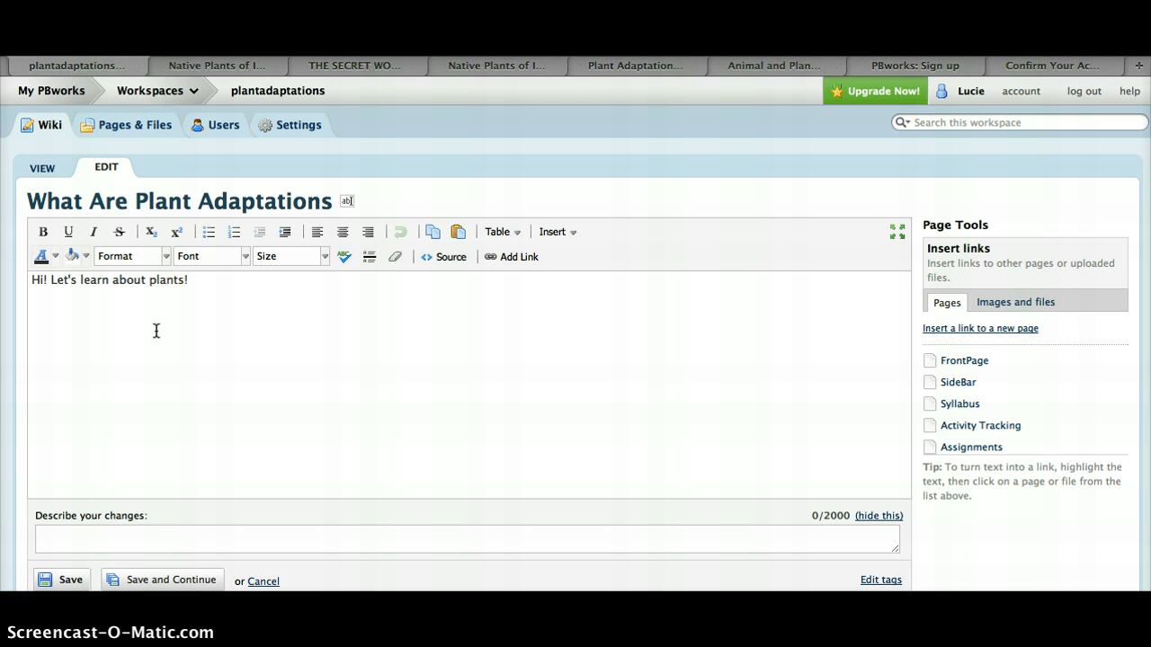
key(Return)
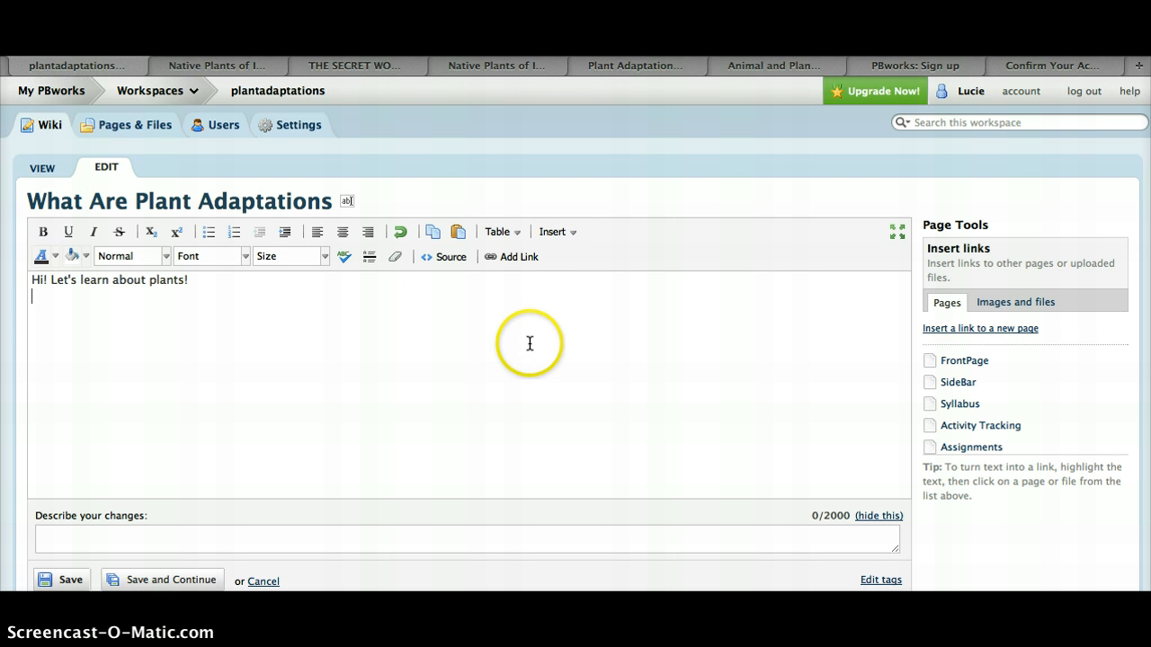
click(556, 252)
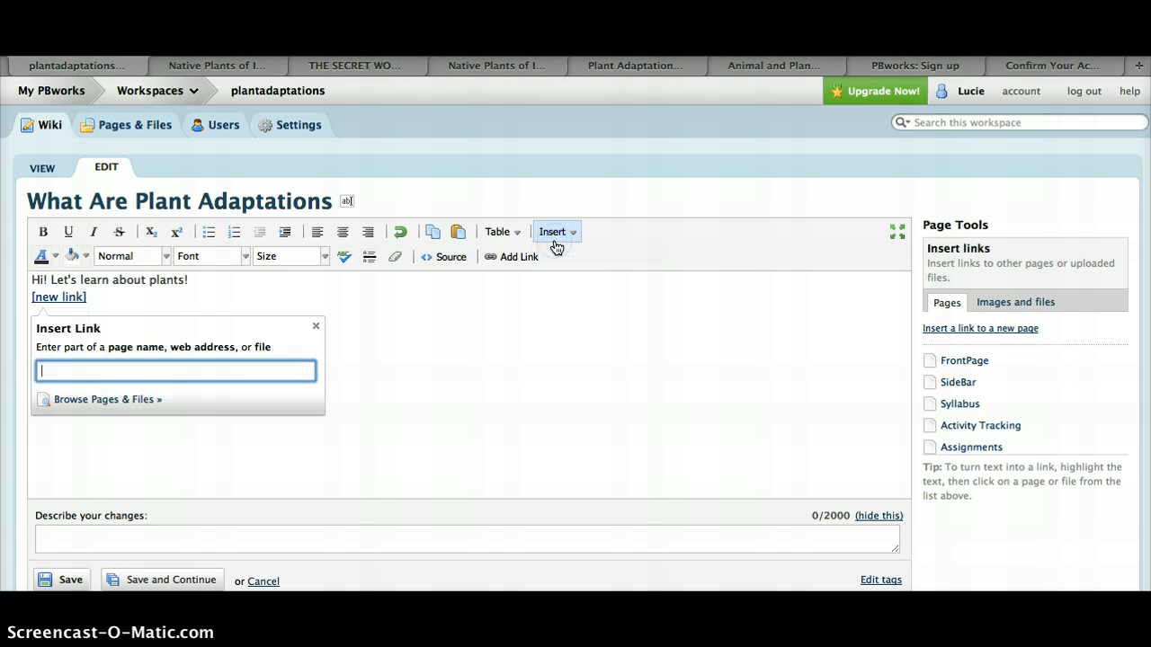
click(553, 232)
mouse_move(565, 341)
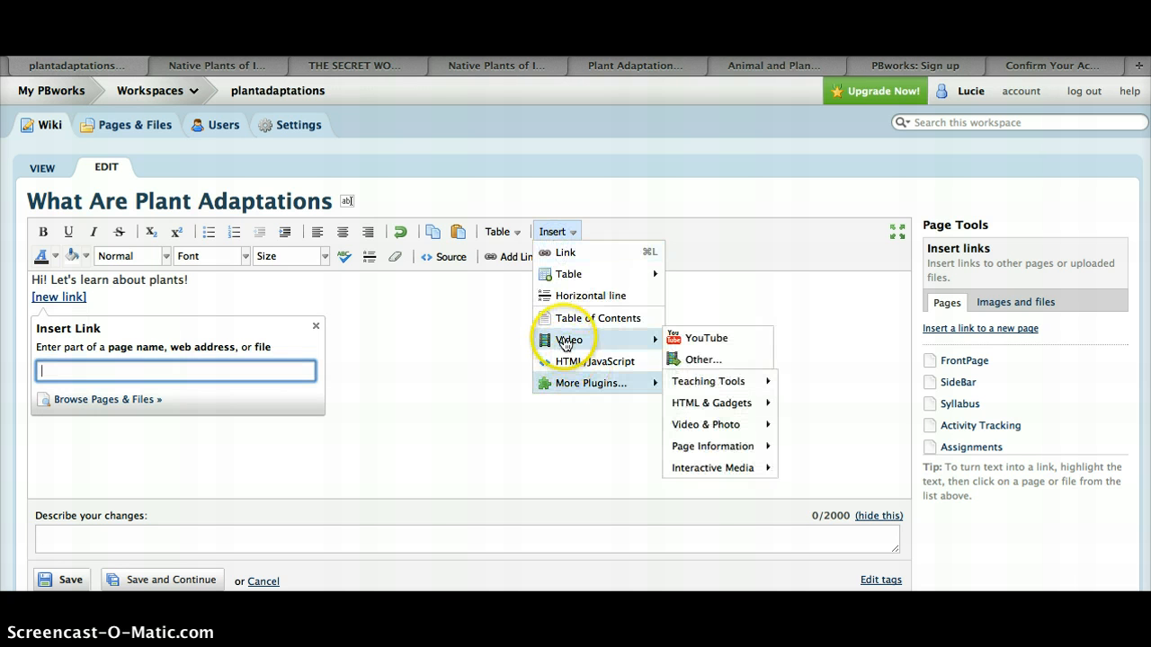
click(468, 357)
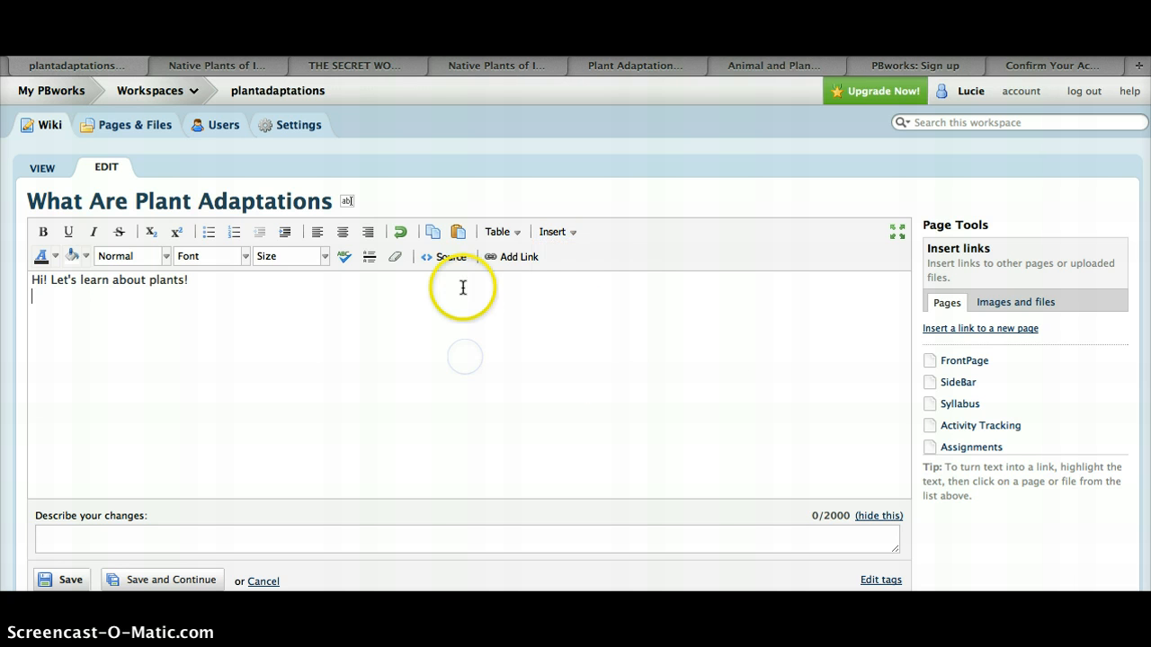
Switch the page editor to HTML source and copy the old-style embed code of the YouTube video 'THE SECRET WORLD OF THE PLANTS'
click(450, 260)
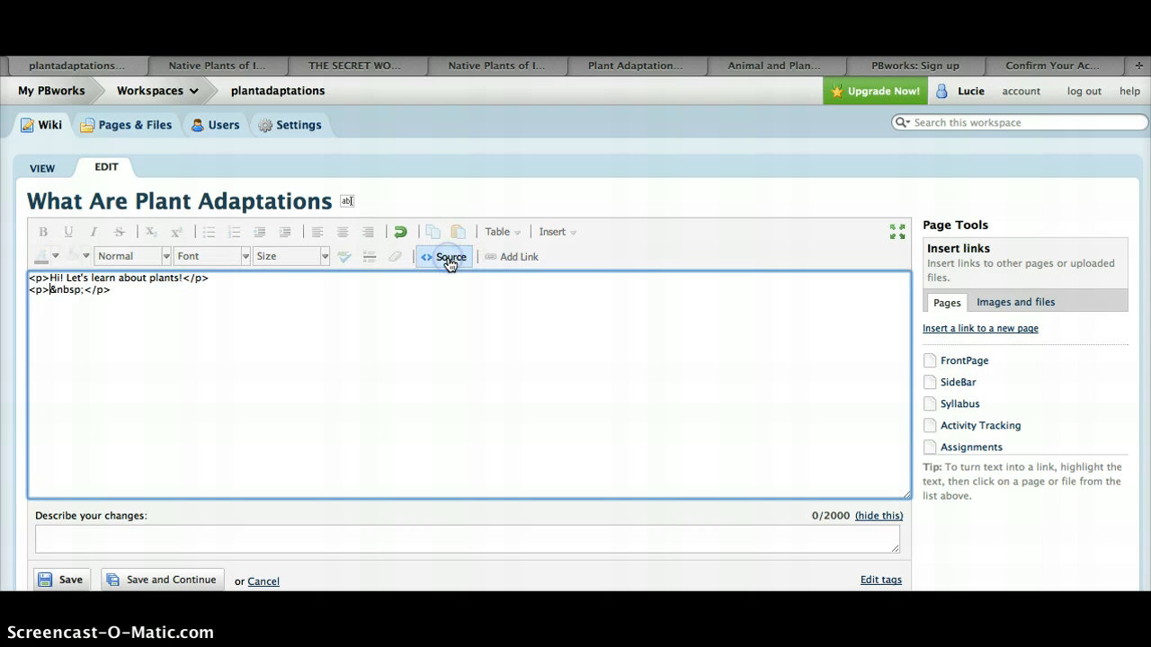
click(181, 291)
click(405, 68)
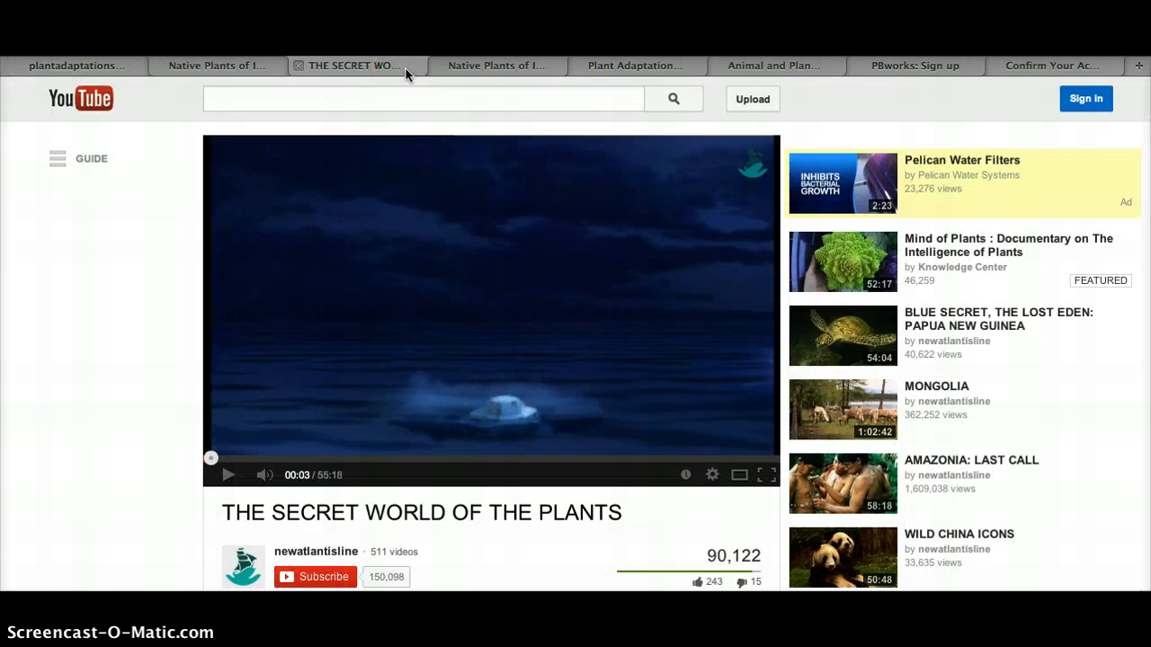
click(495, 277)
scroll(497, 281, down, 5)
scroll(497, 282, down, 2)
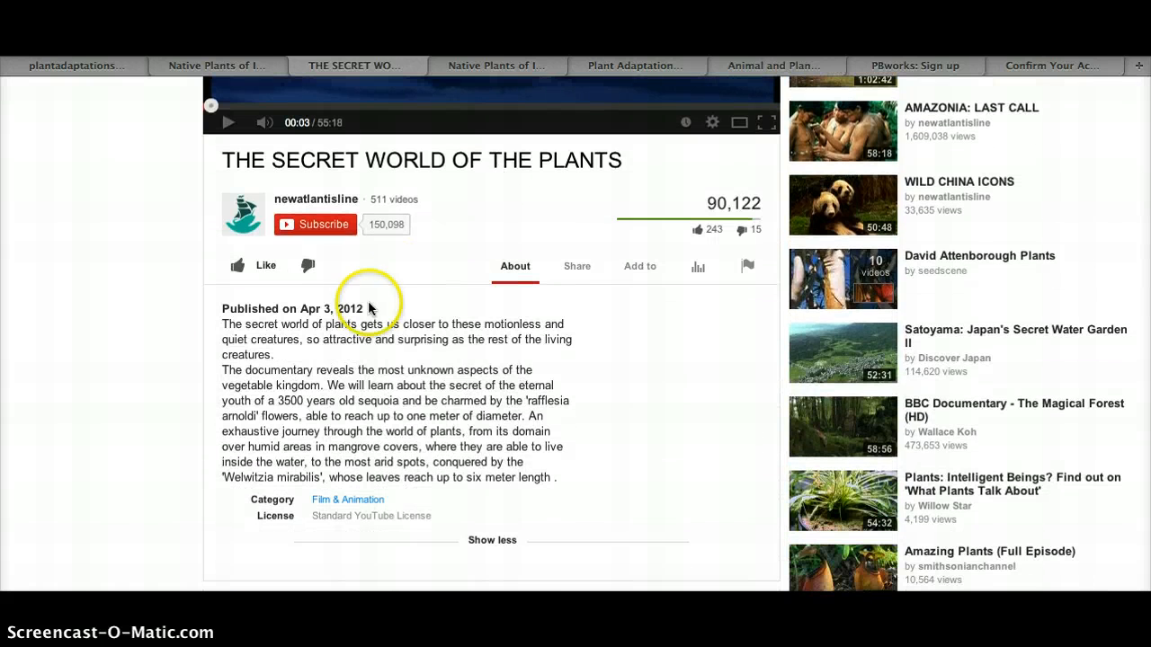
click(581, 267)
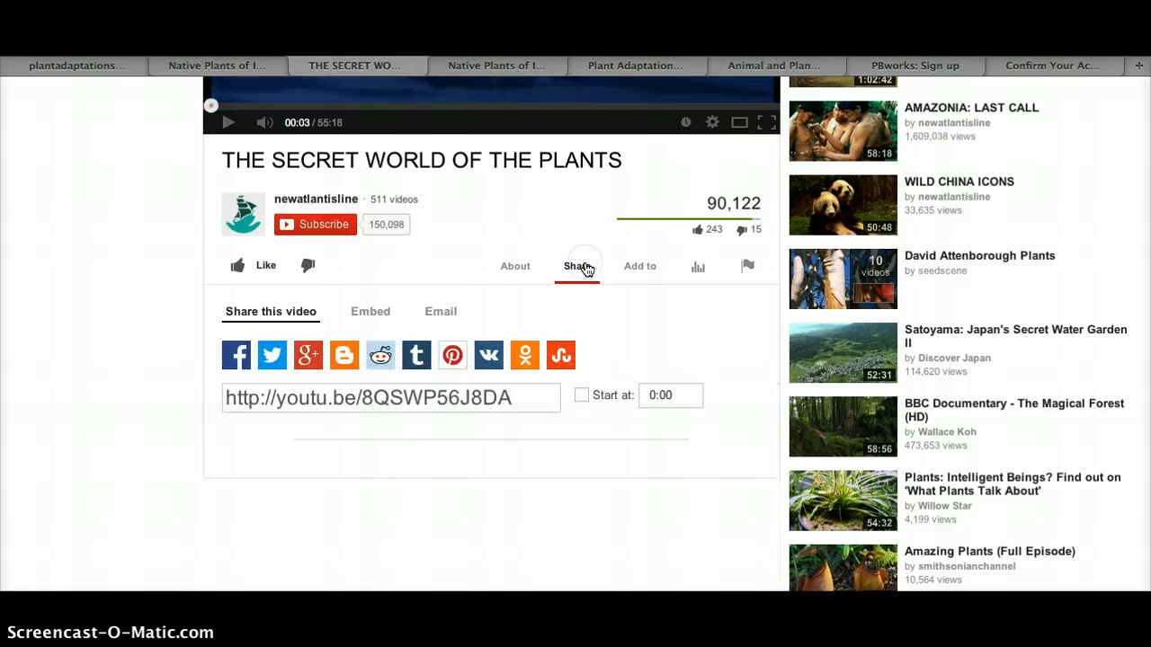
click(370, 311)
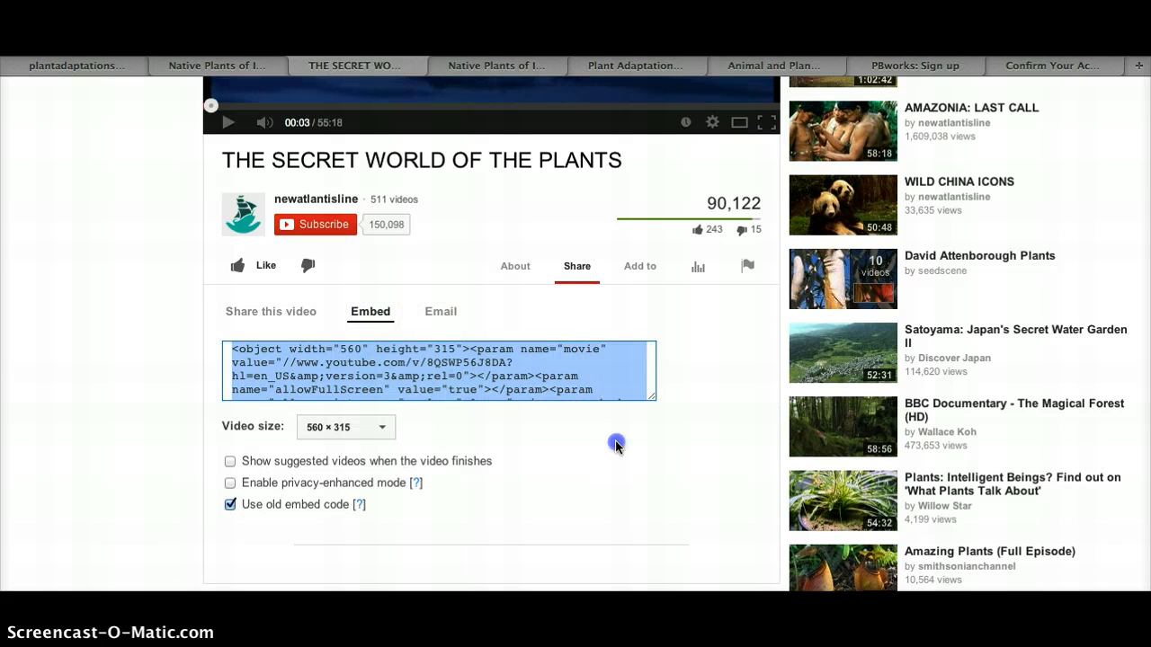
click(617, 441)
click(601, 377)
scroll(602, 377, down, 3)
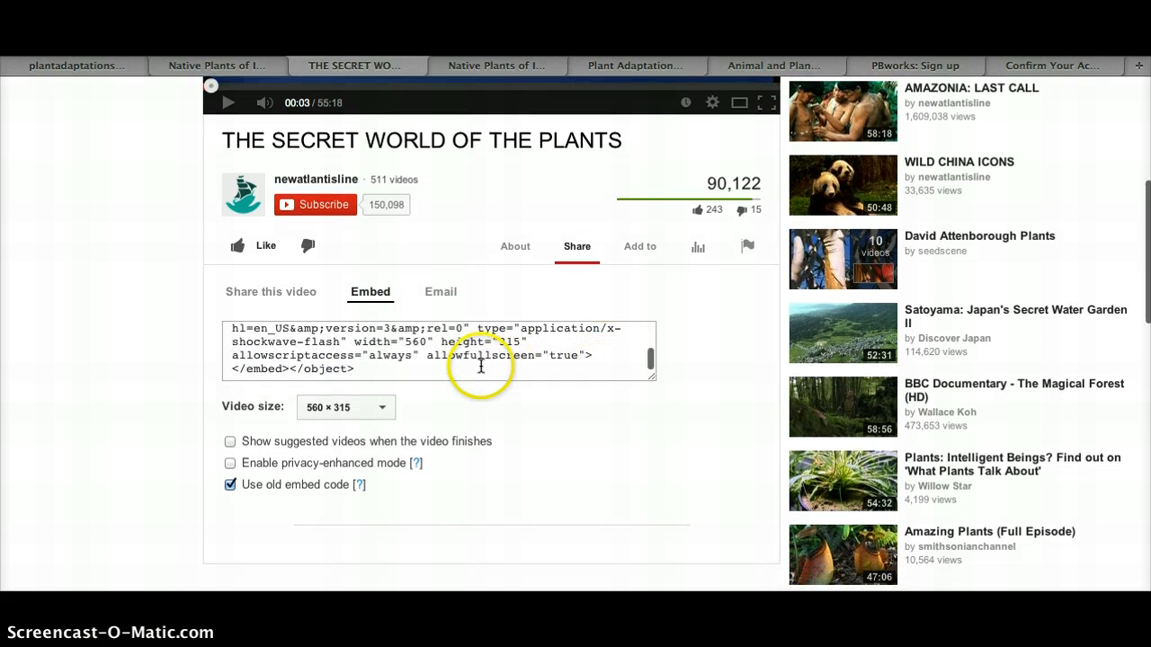
drag(417, 370, 226, 308)
key(super+c)
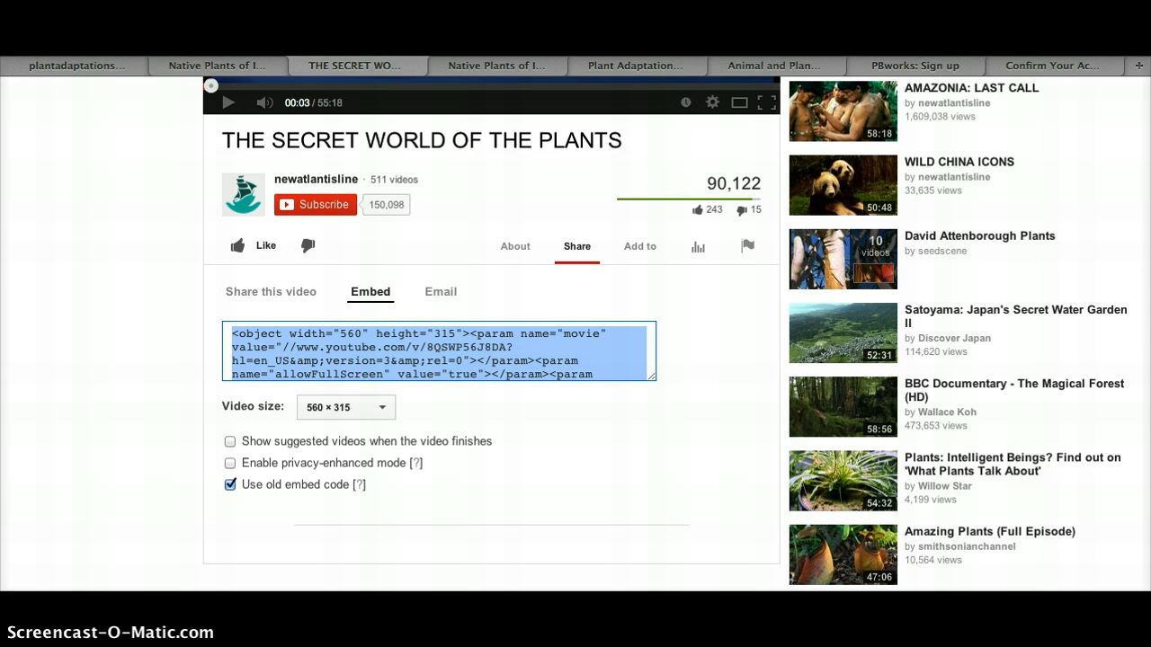
Paste the embed code on the empty line of the page source and save the page
click(111, 69)
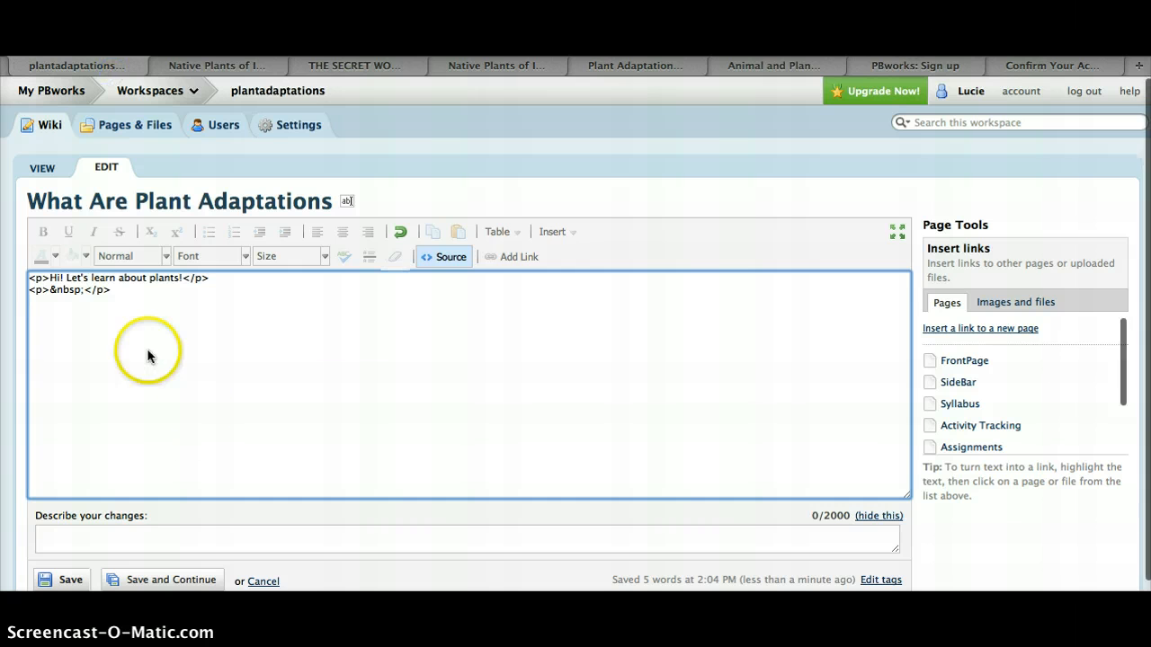
key(super+v)
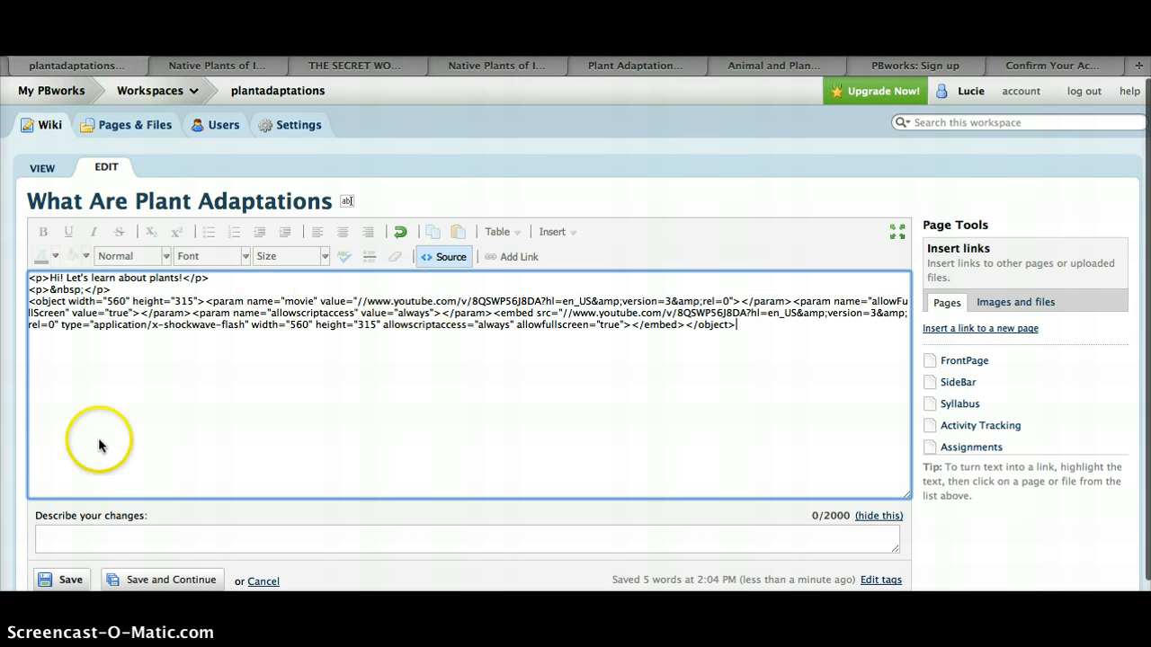
scroll(258, 438, down, 1)
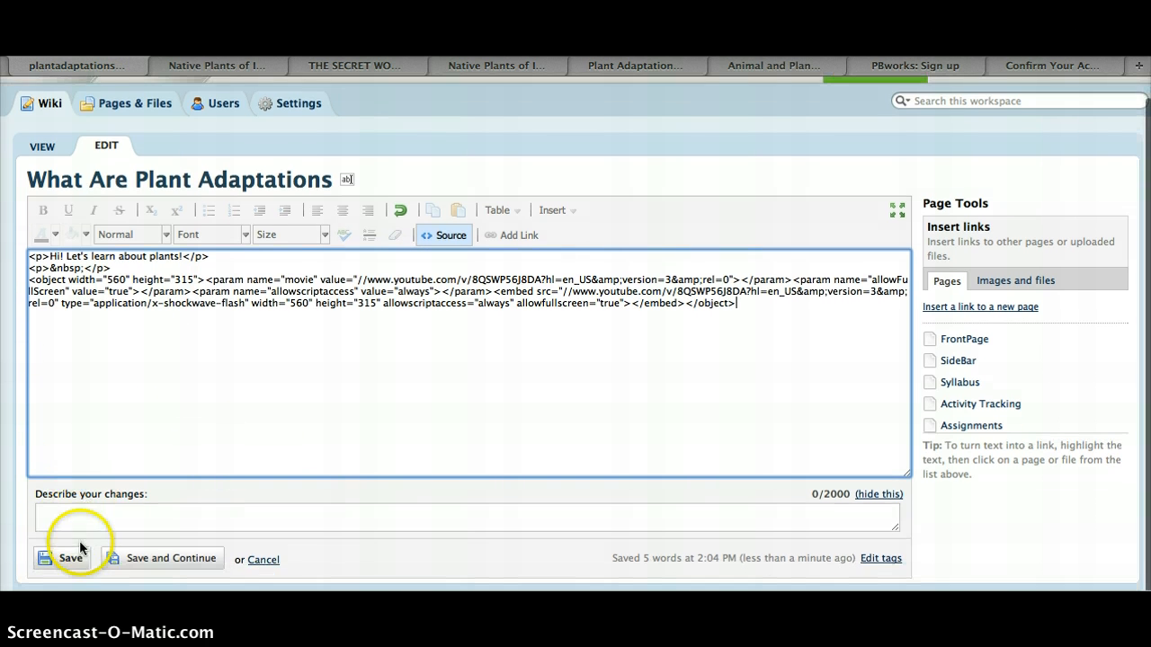
click(76, 558)
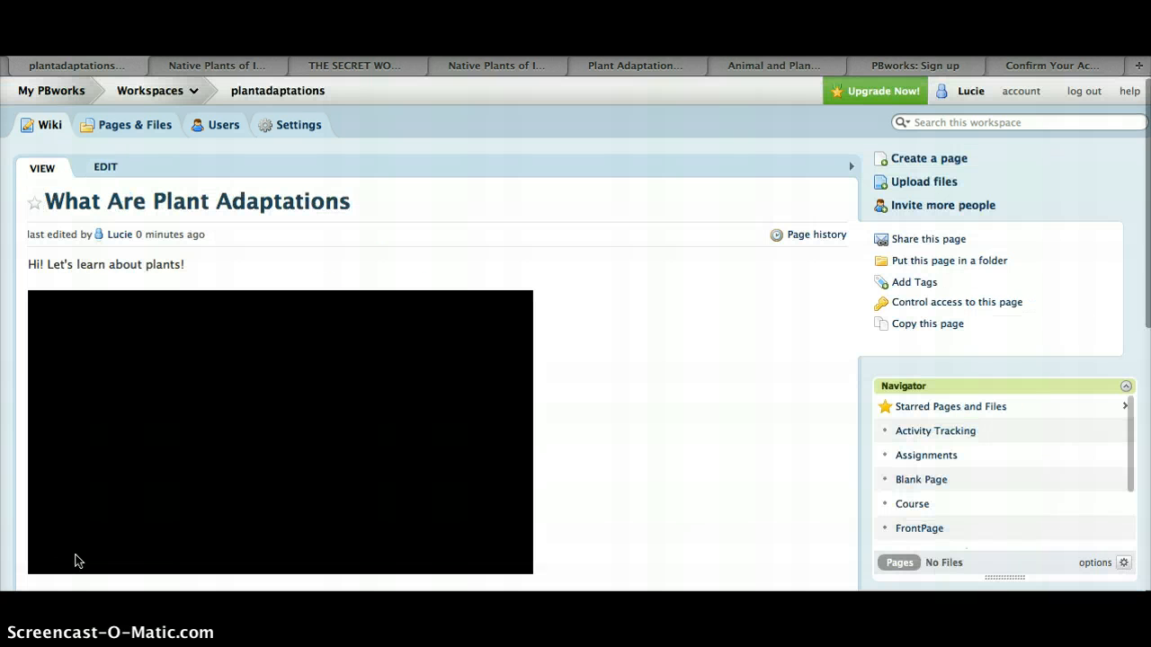
Reopen the page for editing and delete the embedded video
scroll(630, 403, down, 3)
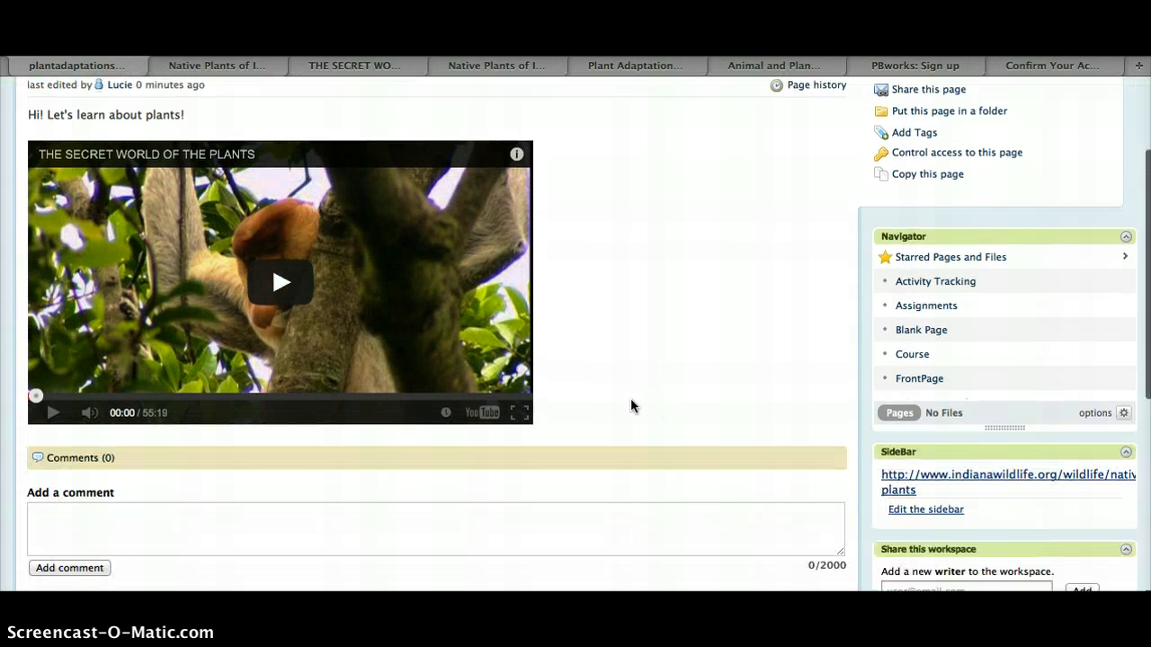
scroll(631, 403, up, 3)
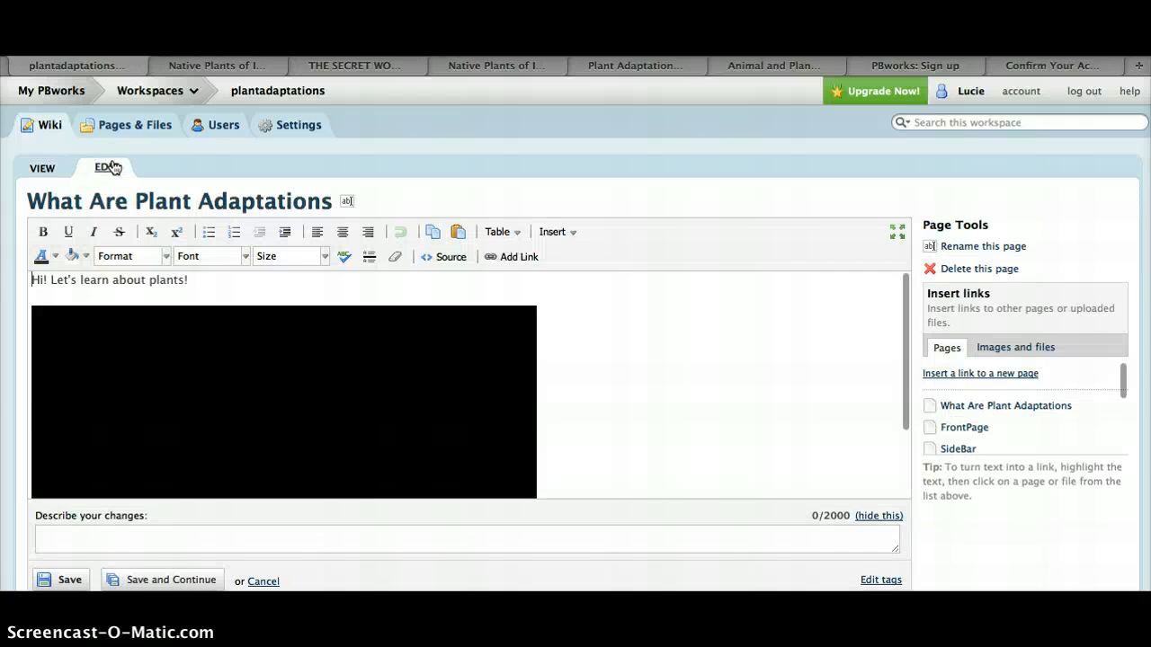
click(644, 354)
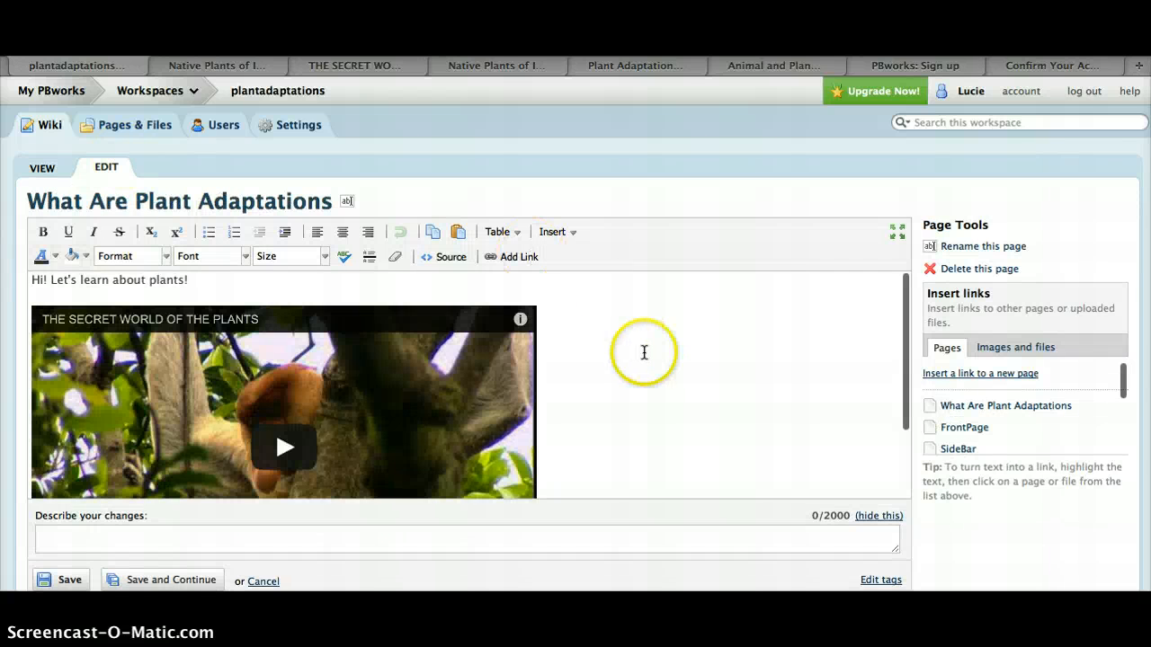
scroll(646, 357, down, 2)
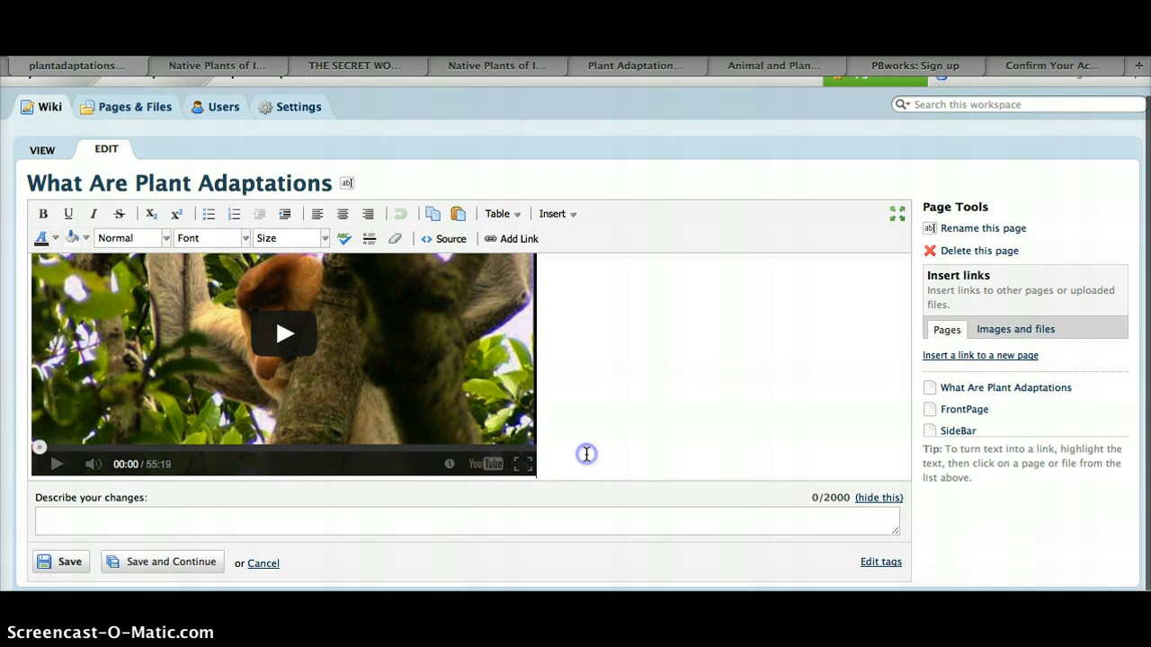
key(BackSpace)
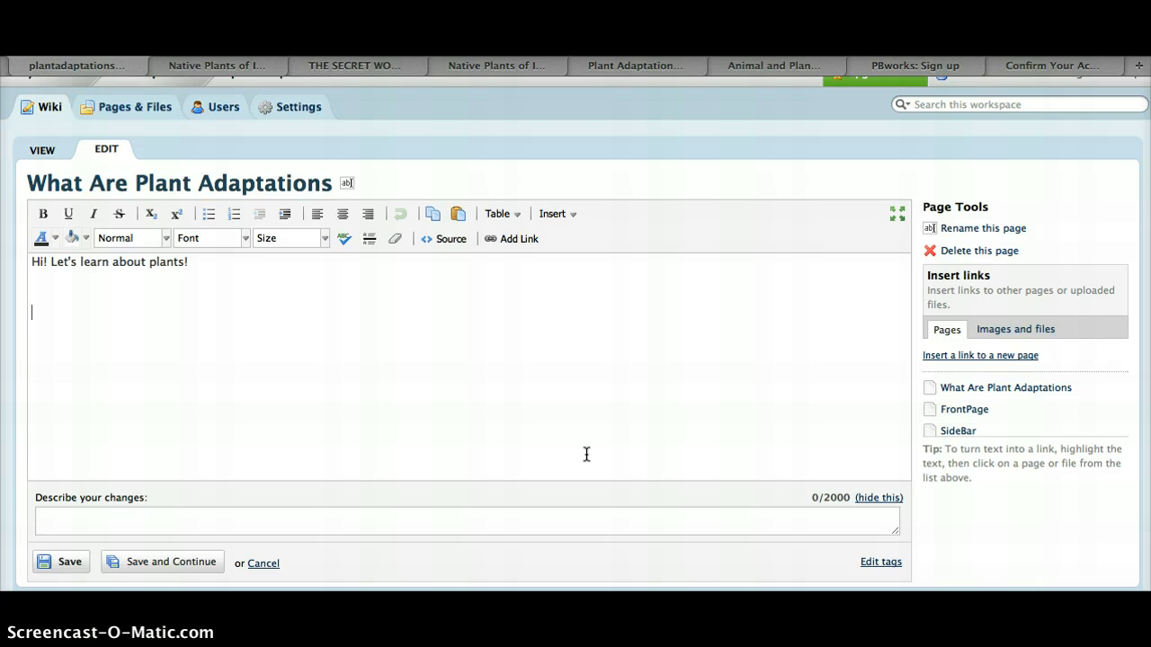
Copy the address of the Native Plants of Indiana web page and return to the wiki editor
click(485, 108)
click(485, 68)
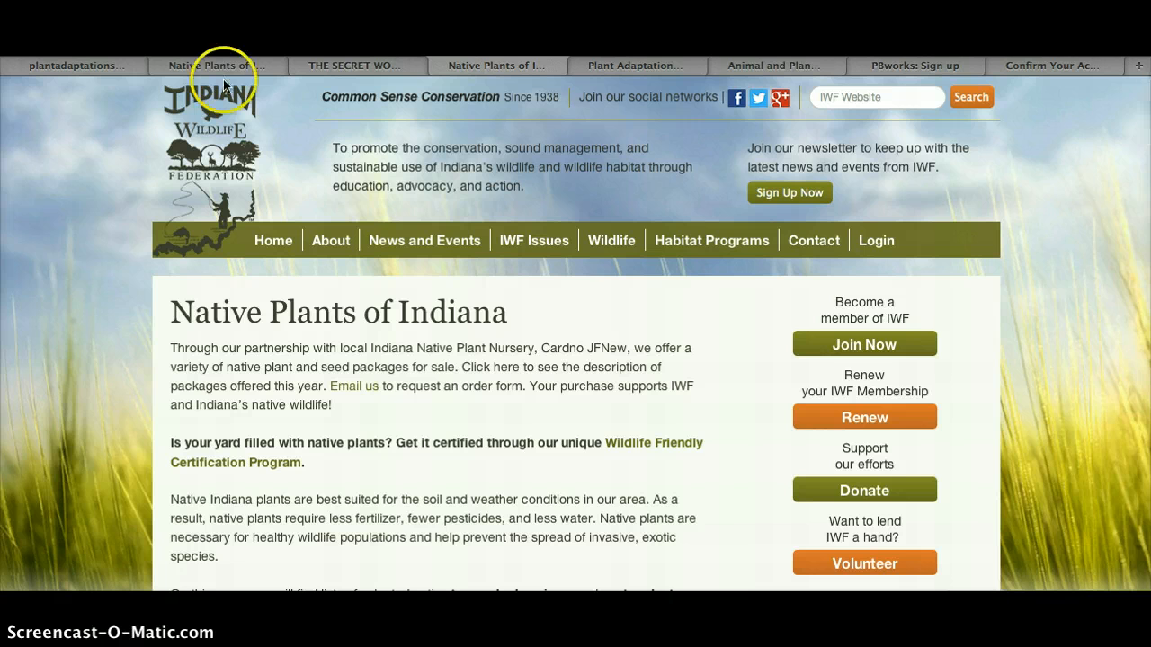
click(51, 68)
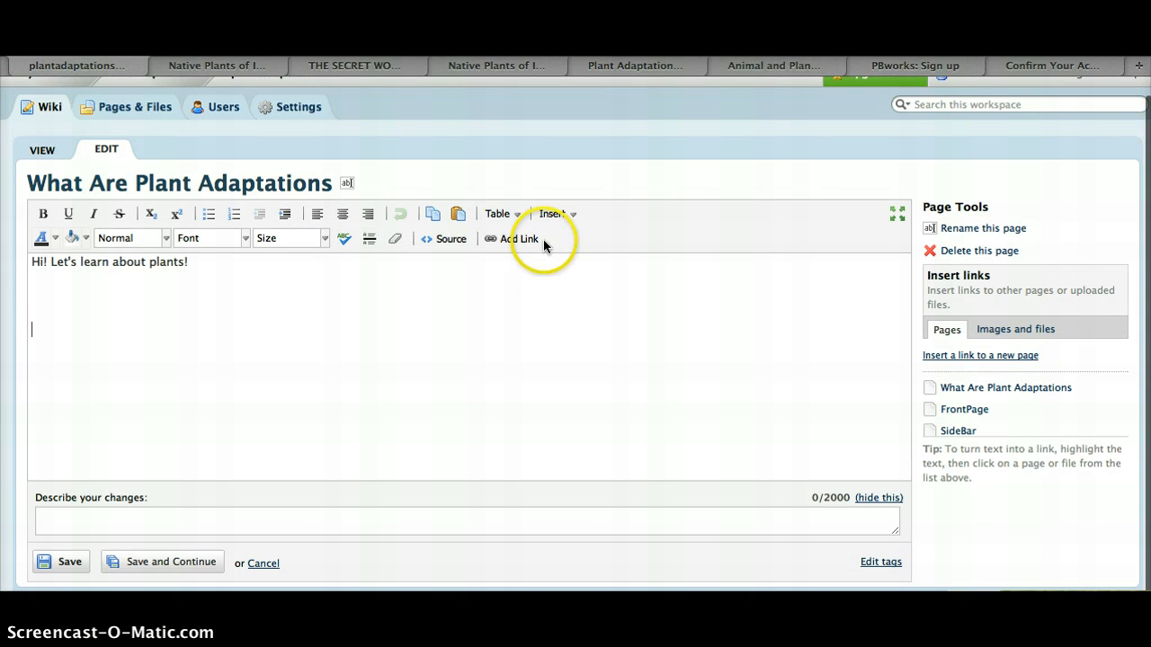
click(511, 244)
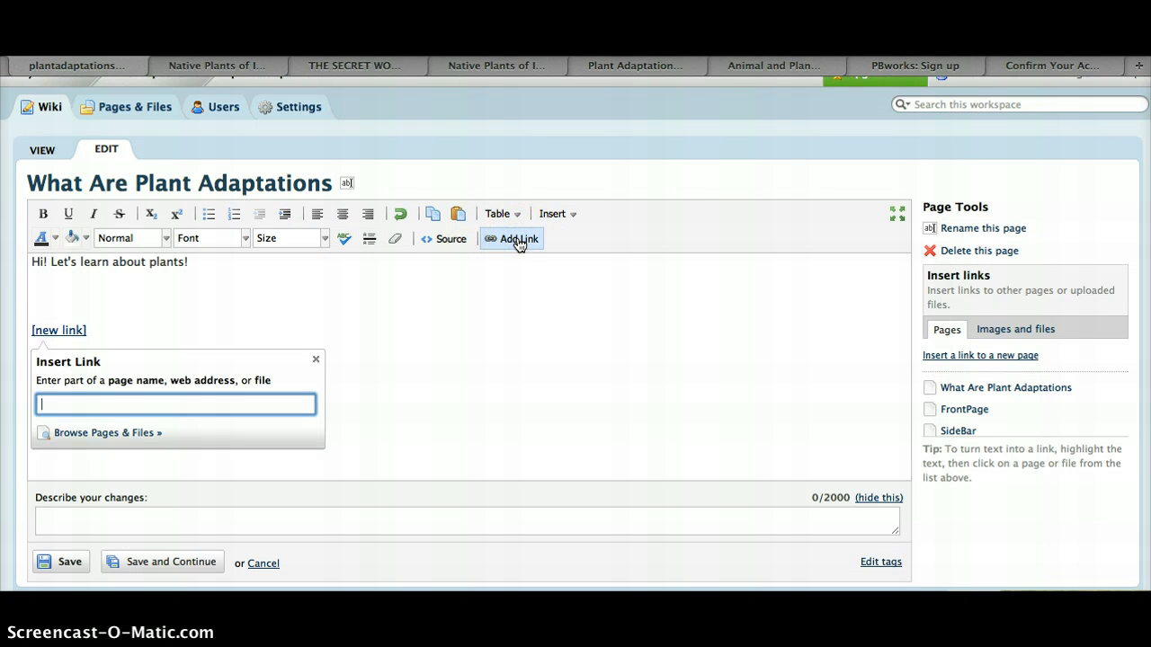
text(http://www.indianawildlife.org/wildlife/native-plants/)
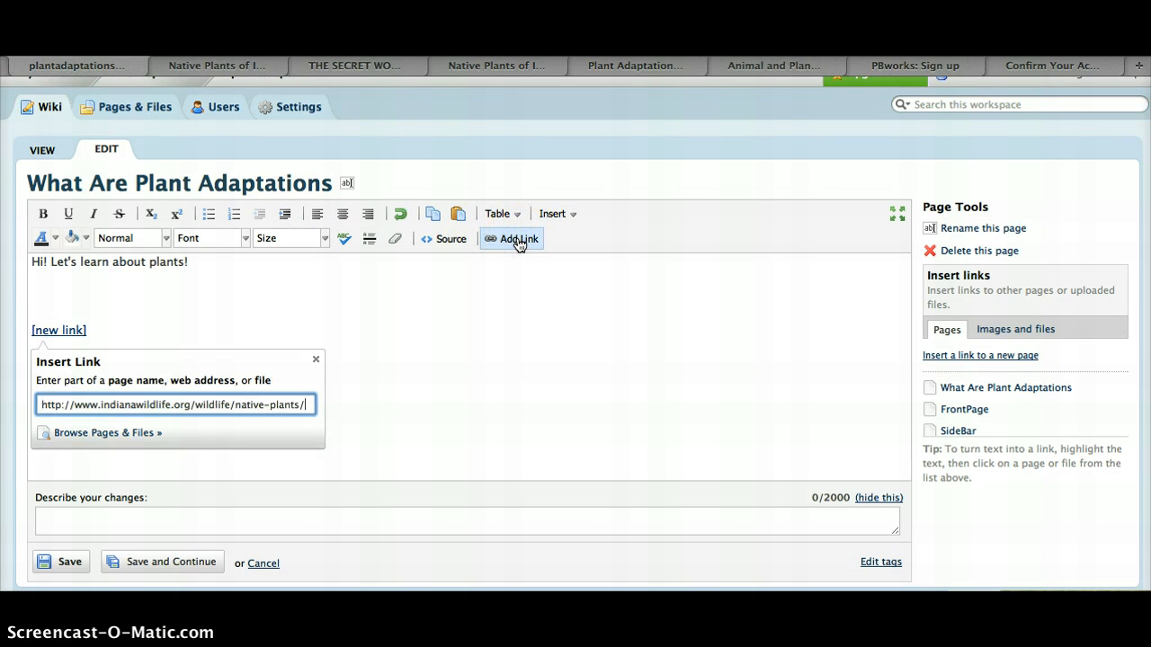
click(431, 439)
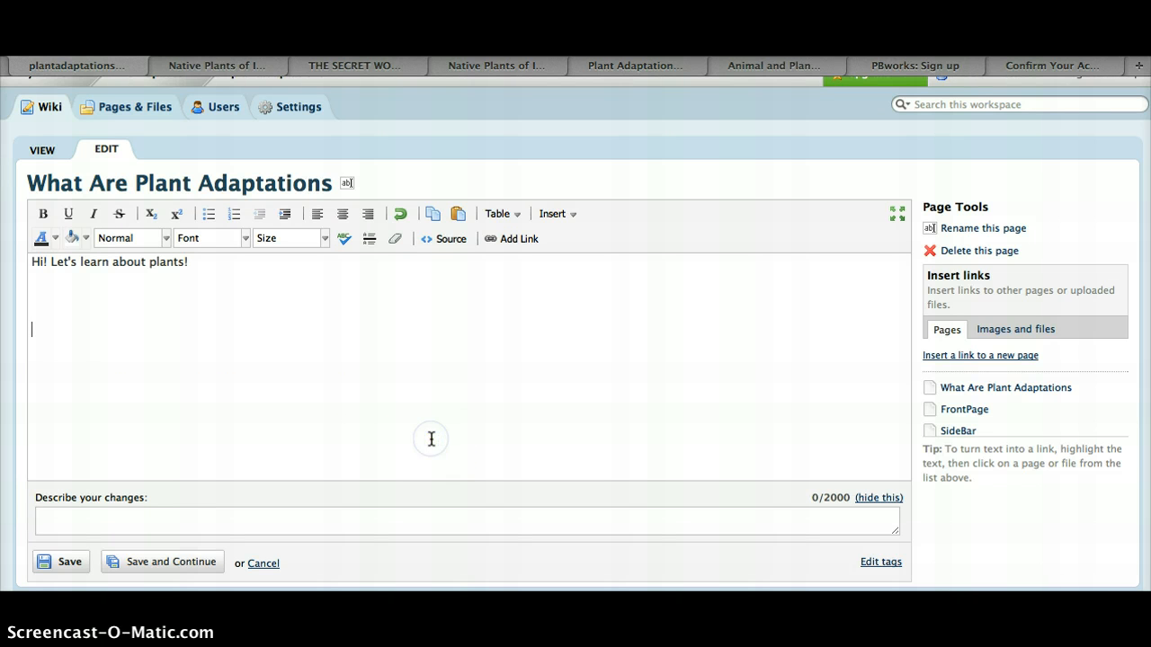
click(501, 239)
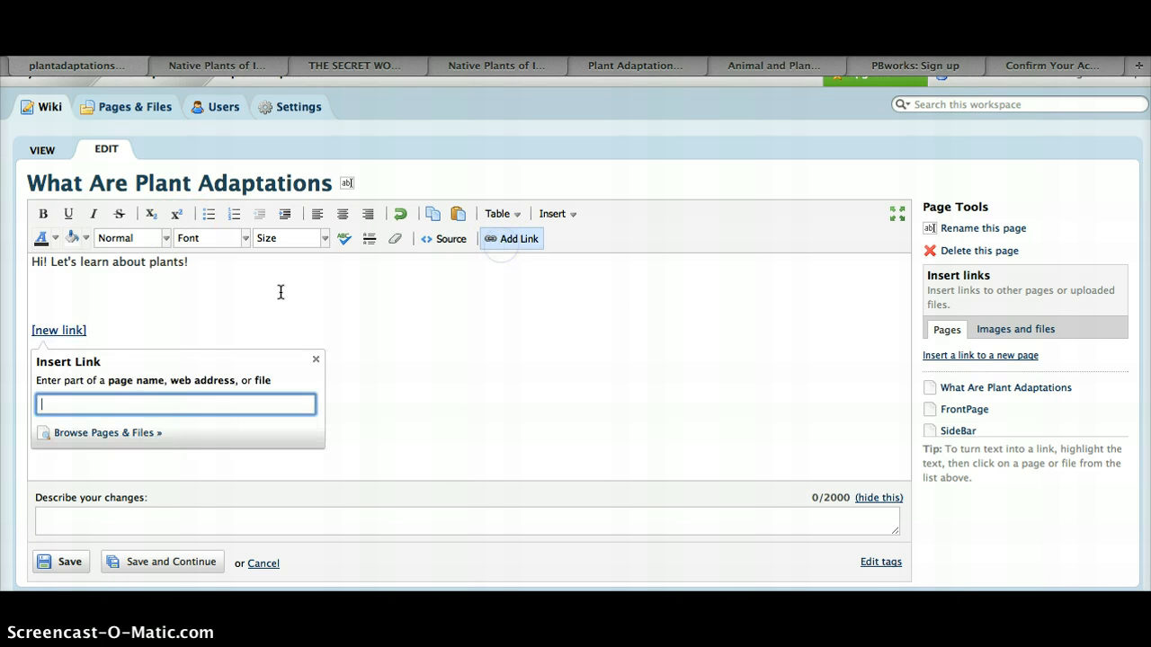
text(http://www.indianawildlife.org/wildlife/native-plants/)
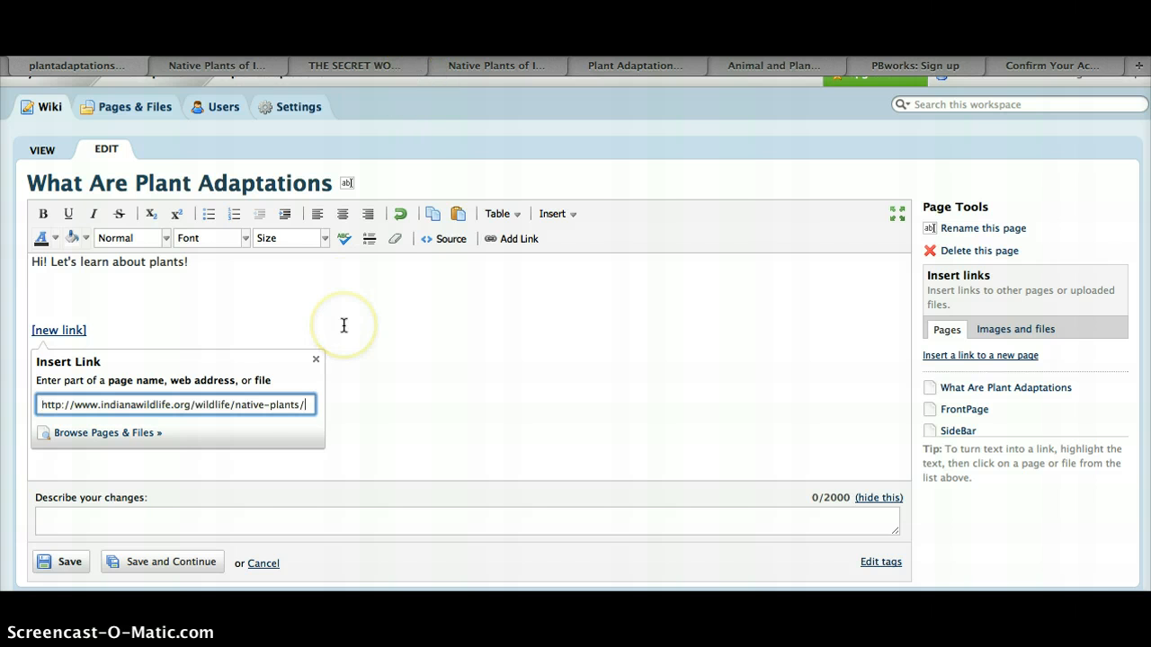
key(Return)
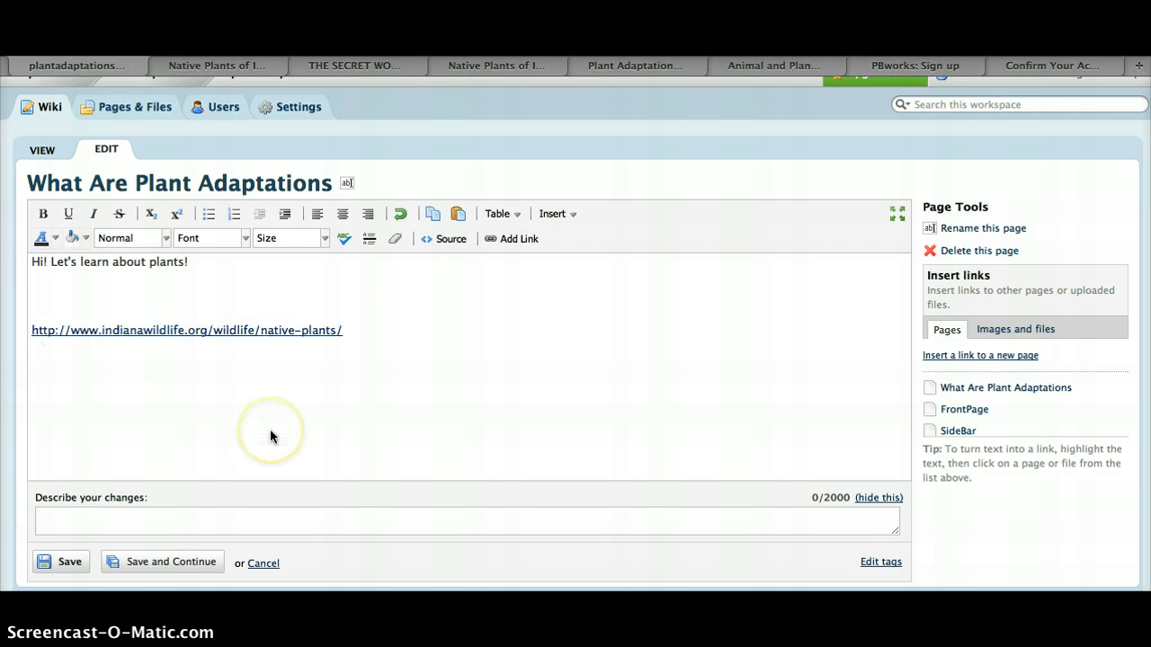
Describe the changes as "added link and video" and save the page
click(125, 514)
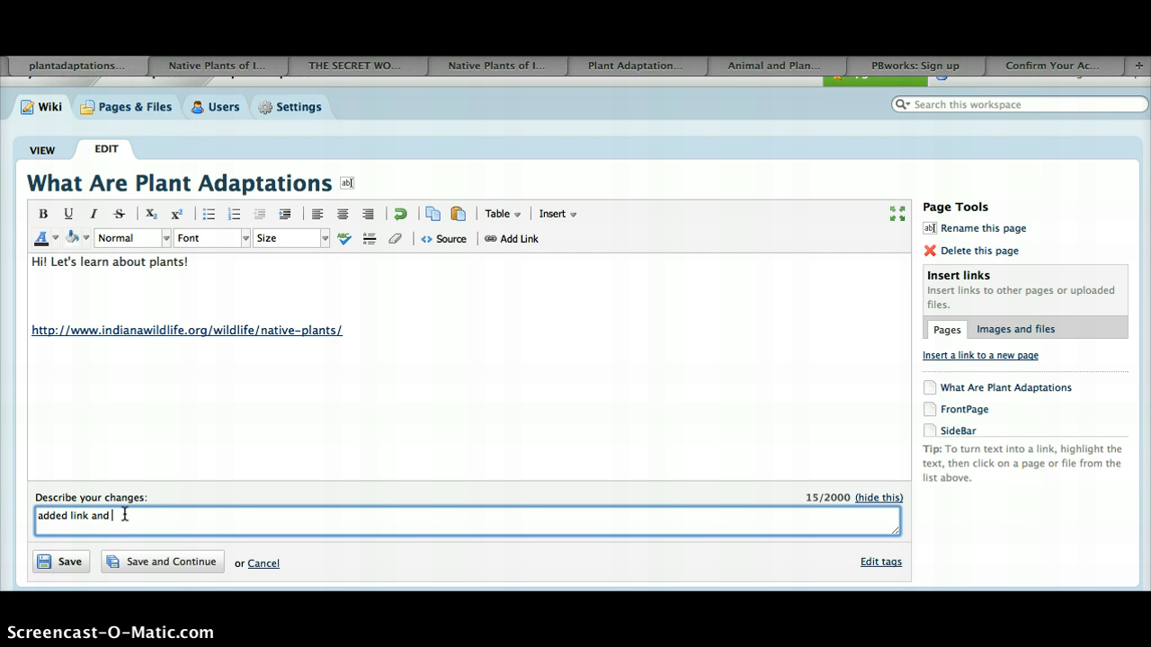
text(added link and video)
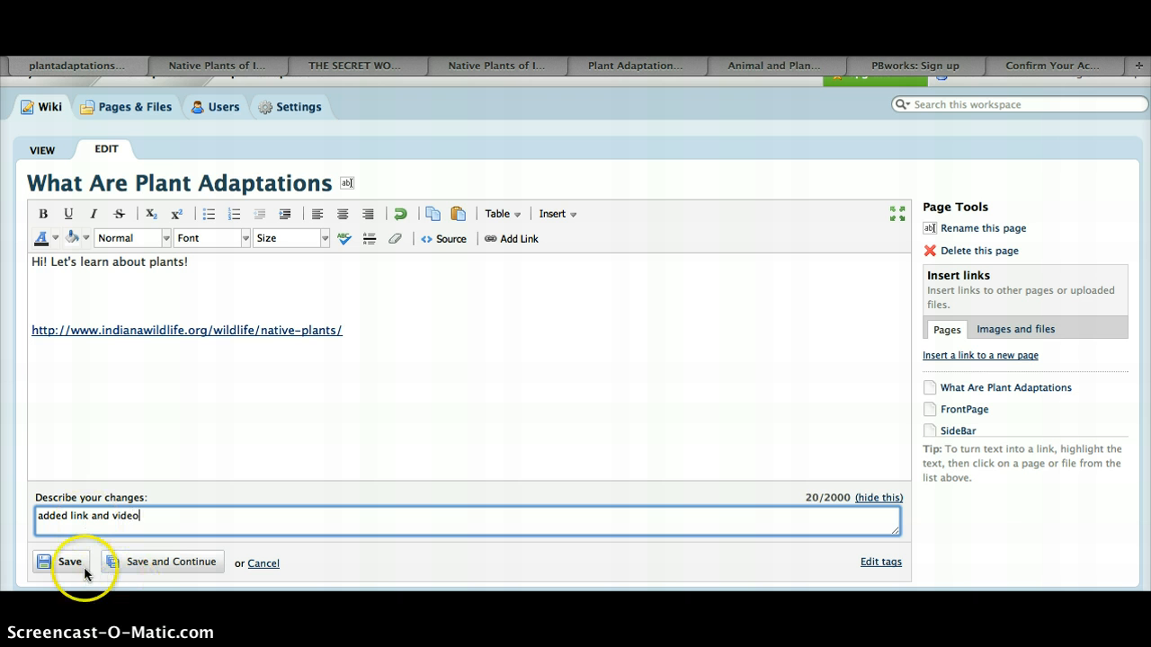
click(68, 562)
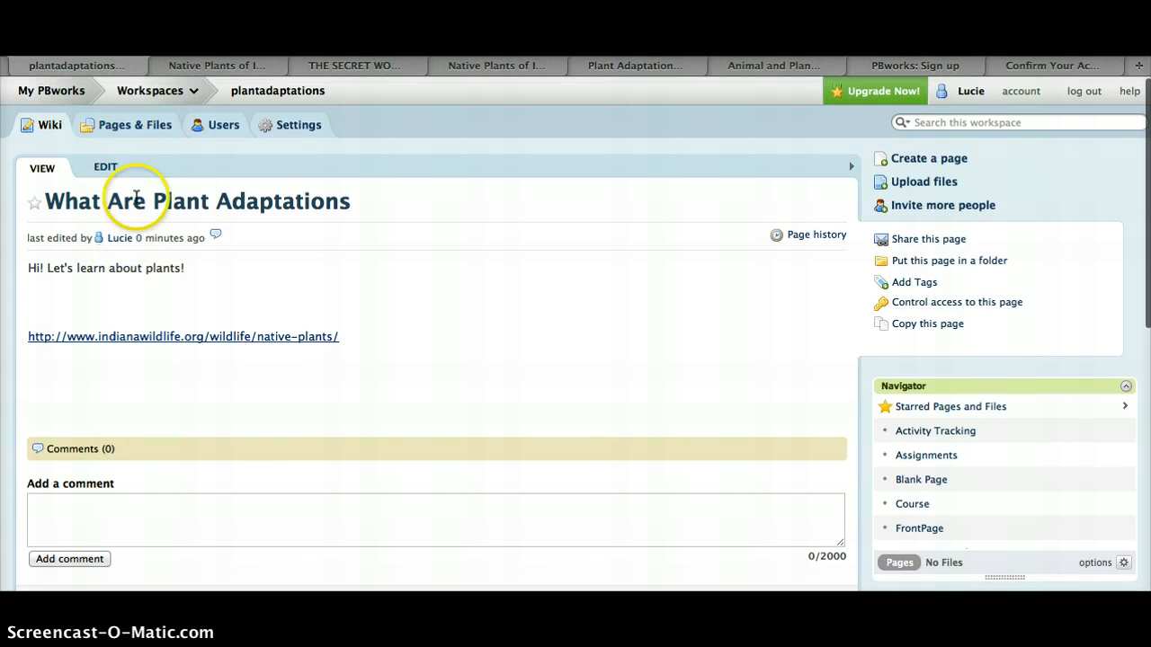
Paste the YouTube embed code for THE SECRET WORLD OF THE PLANTS into the page's HTML source below the link
click(106, 167)
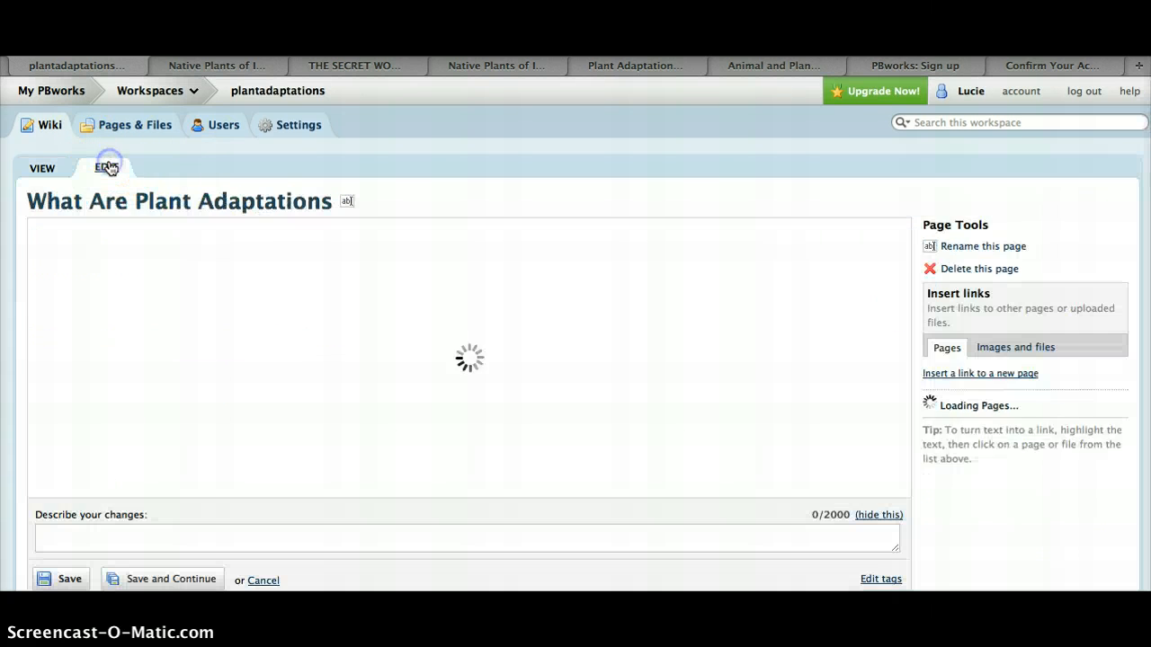
click(453, 352)
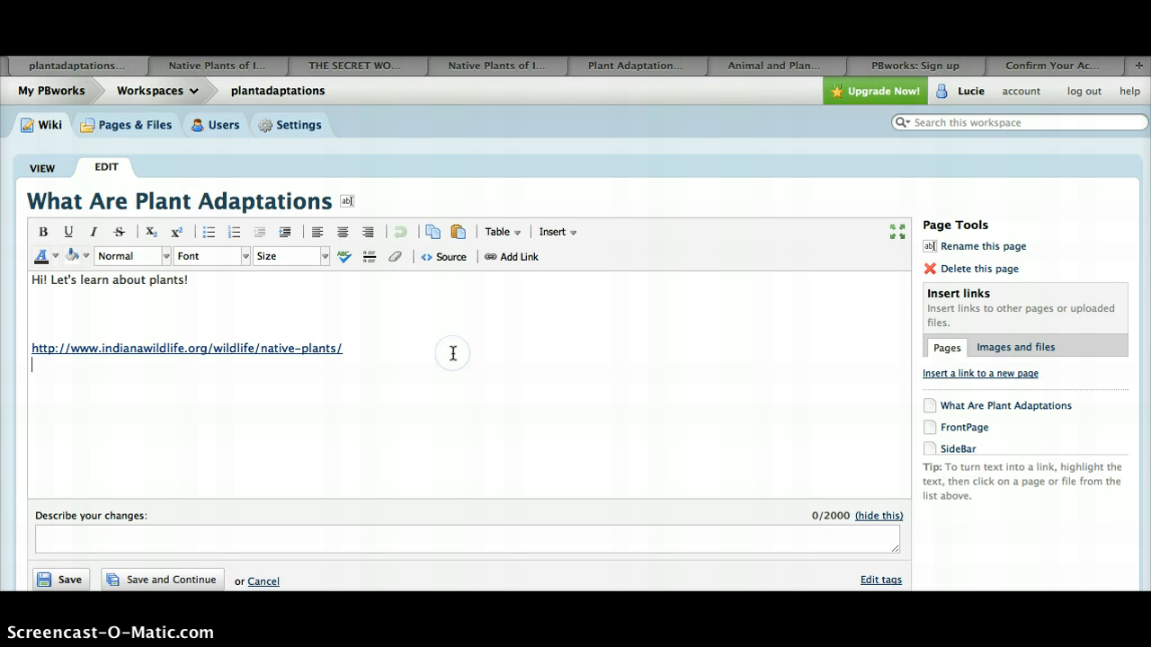
click(448, 257)
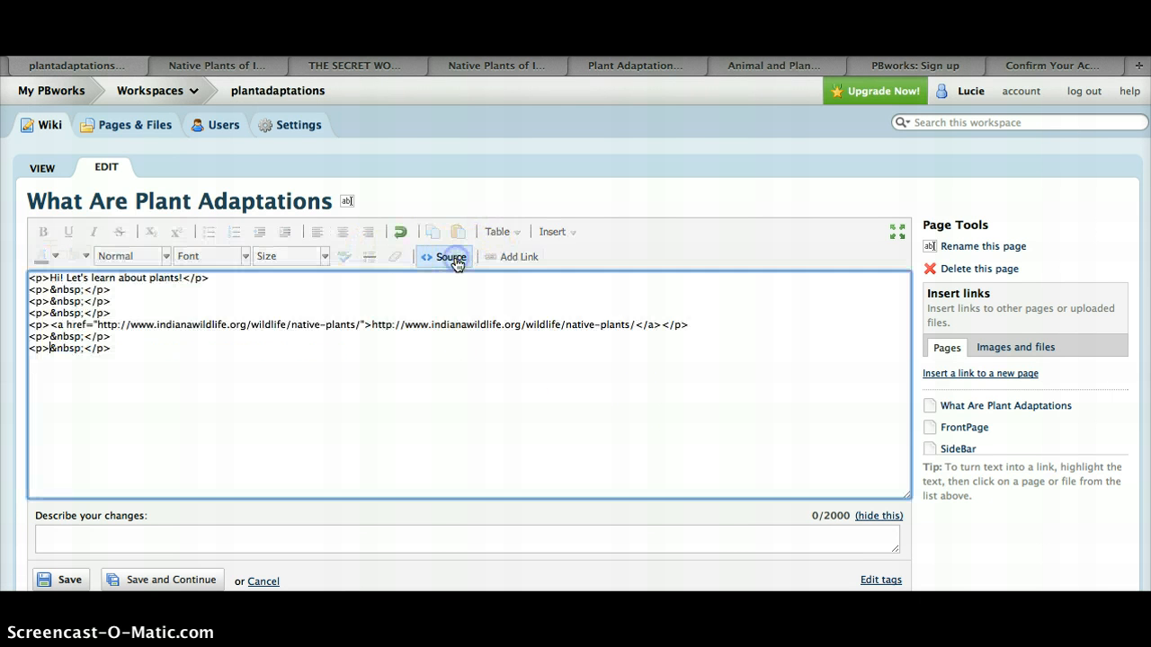
click(394, 67)
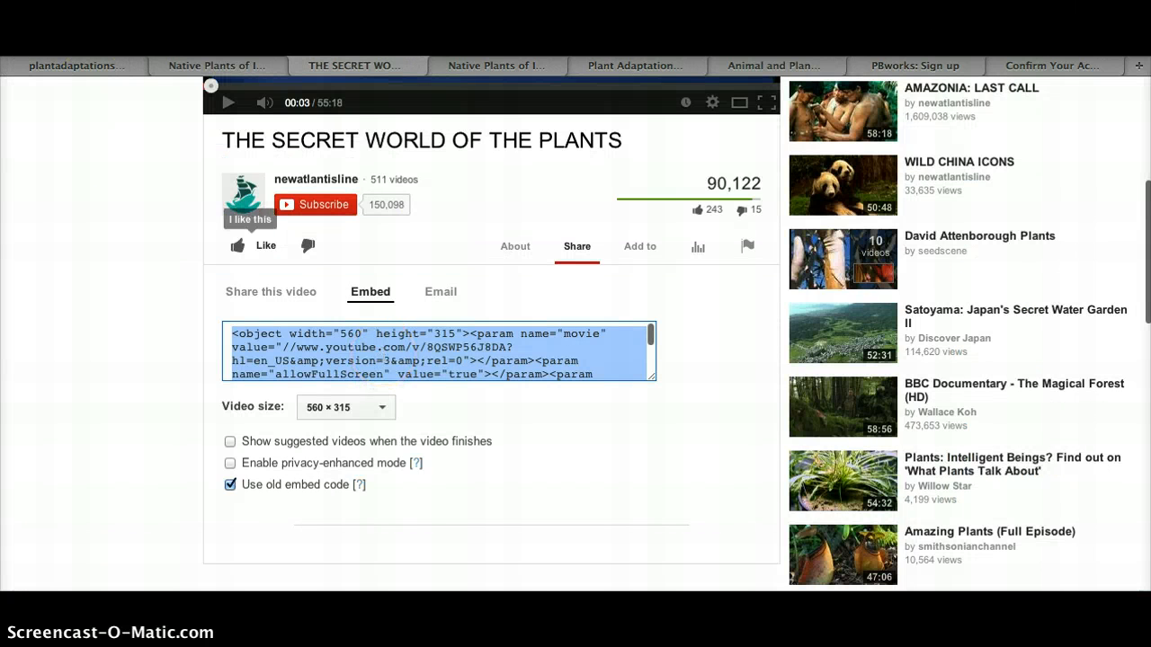
click(191, 68)
click(123, 65)
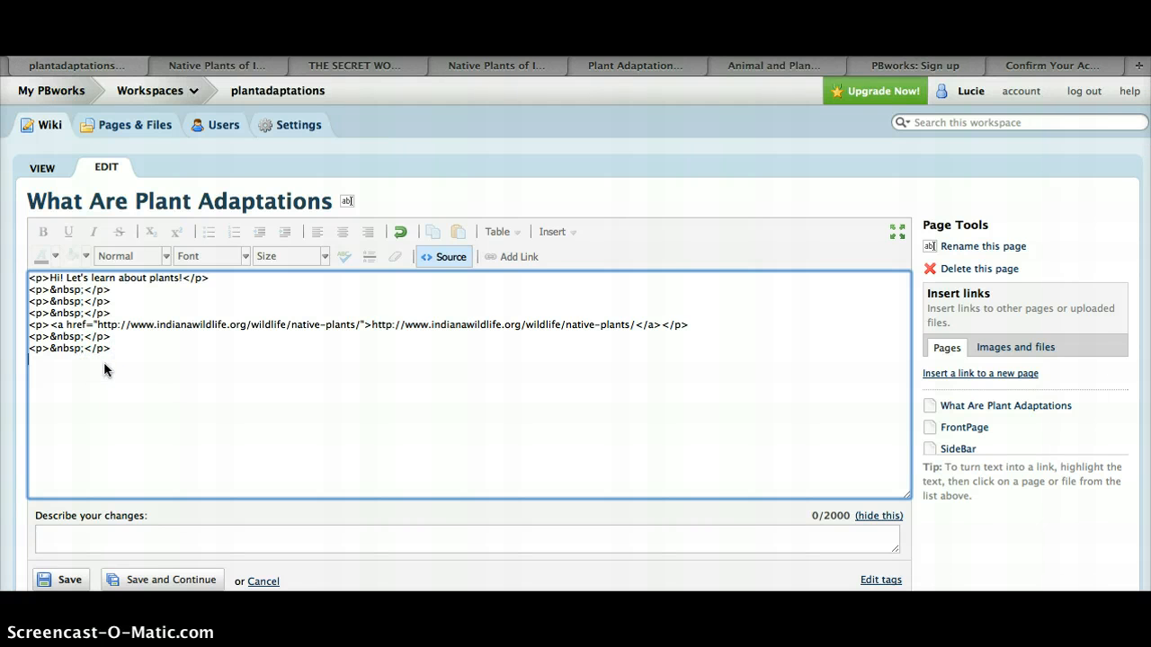
text(<object width="560" height="315"><param name="movie" value="//www.youtube.com/v/8QSWP56J8DA?hl=en_US&amp;version=3&amp;rel=0"></param><param name="allowFullScreen" value="true"></param><param name="allowscriptaccess" value="always"></param><embed src="//www.youtube.com/v/8QSWP56J8DA?hl=en_US&amp;version=3&amp;rel=0" type="application/x-shockwave-flash" width="560" height="315" allowscriptaccess="always" allowfullscreen="true"></embed></object>)
click(303, 371)
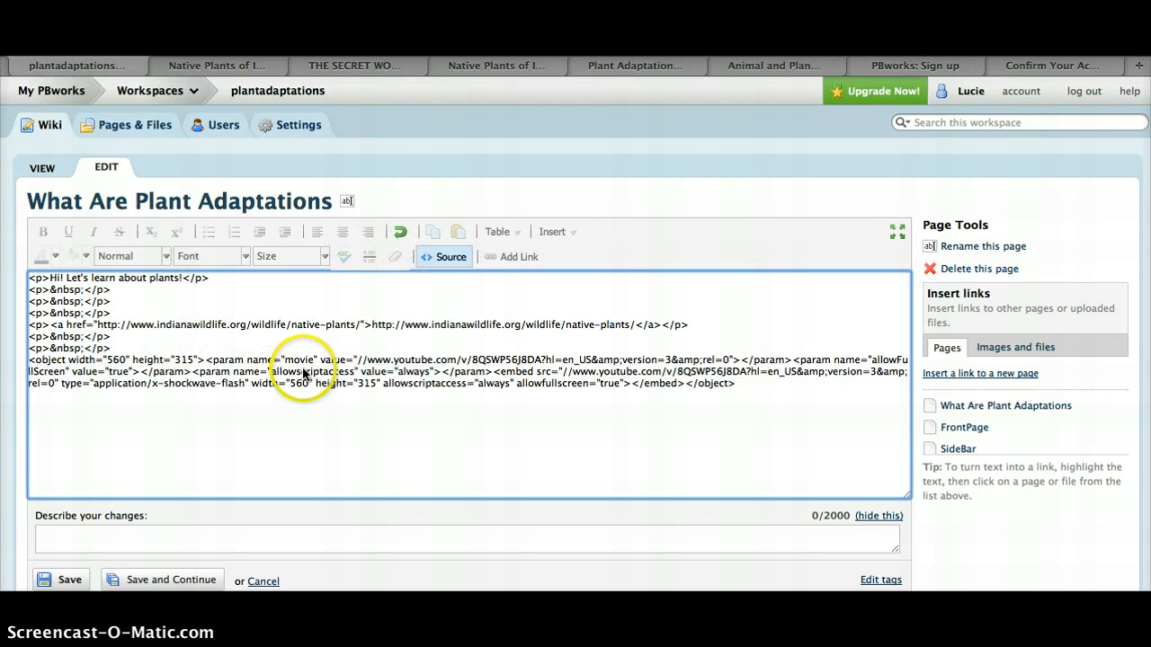
Describe the changes as "added video and link" and save the page
scroll(303, 371, down, 1)
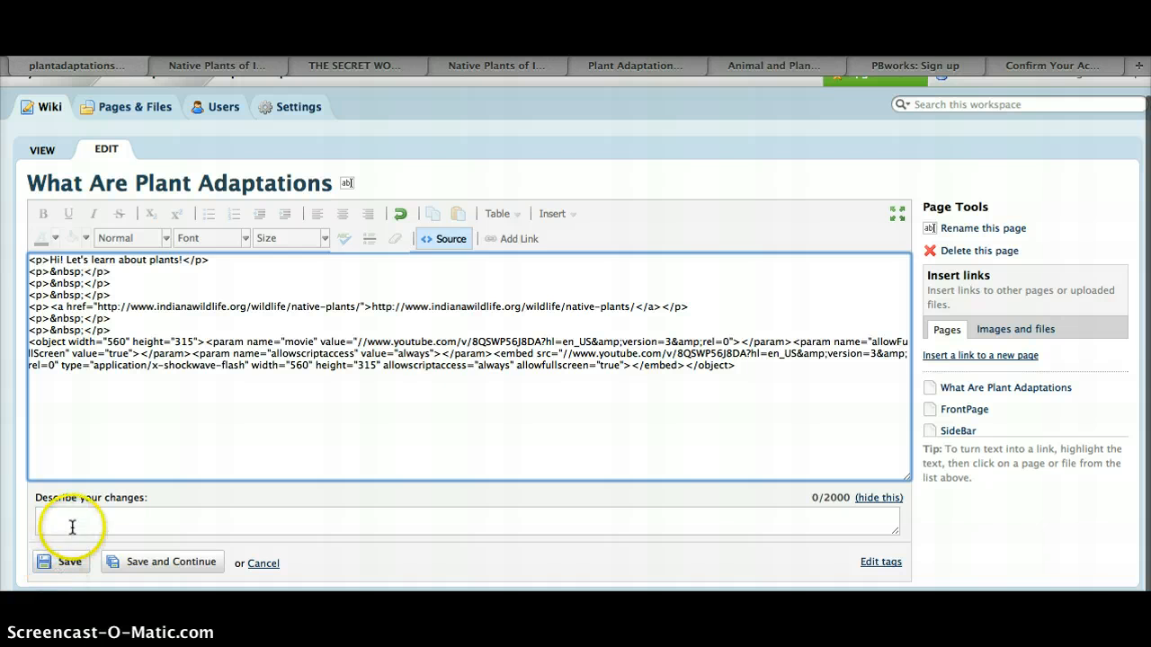
click(72, 527)
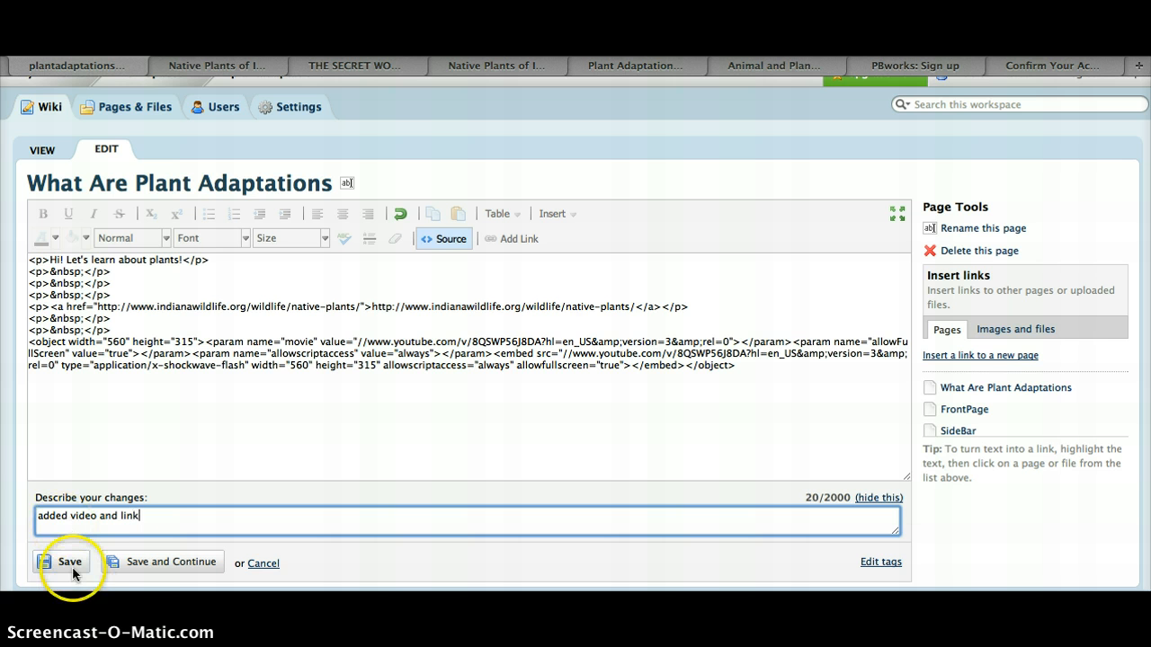
click(73, 566)
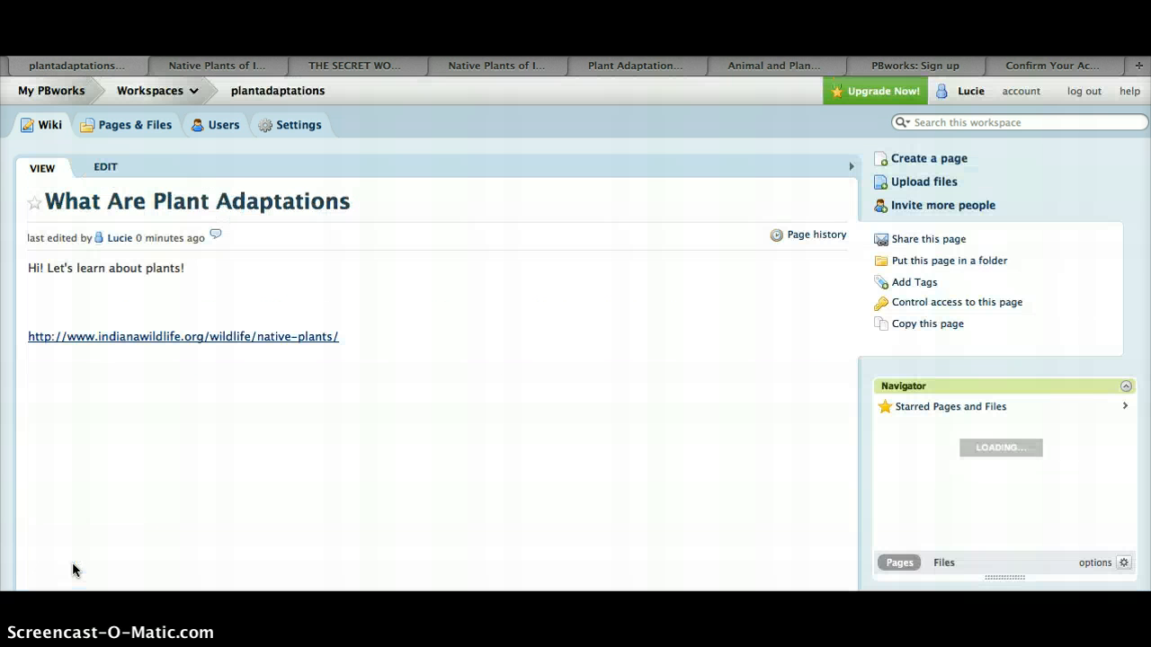
Scroll through the saved page to review the link and the embedded video
scroll(506, 337, down, 3)
scroll(506, 337, down, 1)
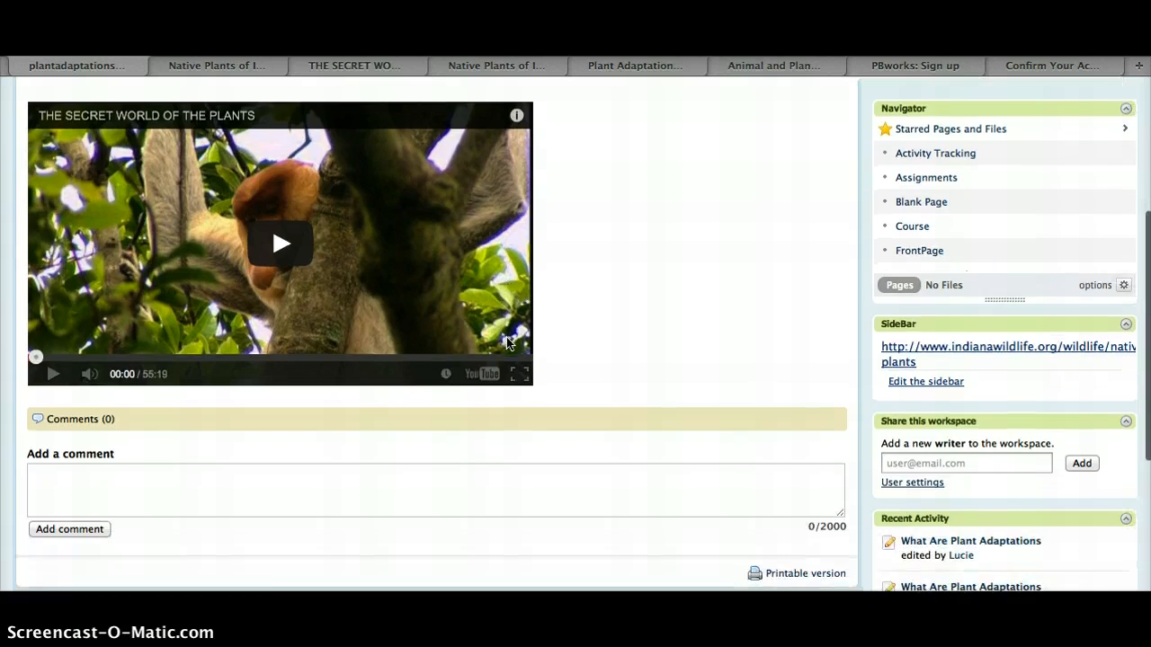
scroll(314, 265, up, 3)
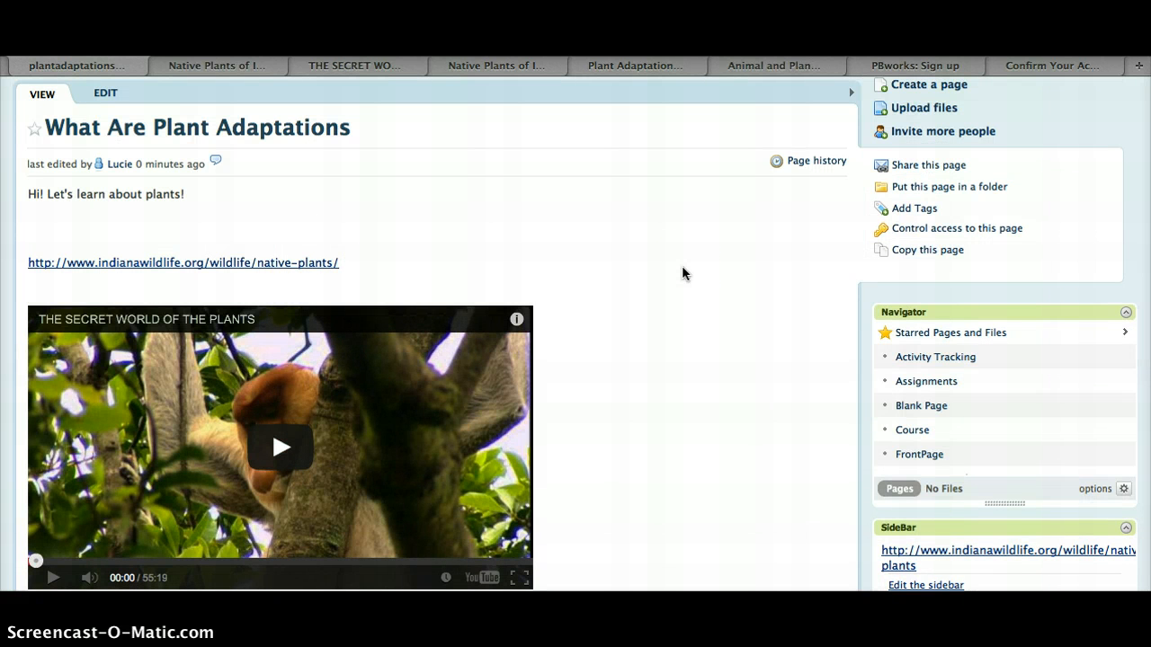
scroll(681, 266, down, 6)
scroll(682, 265, up, 5)
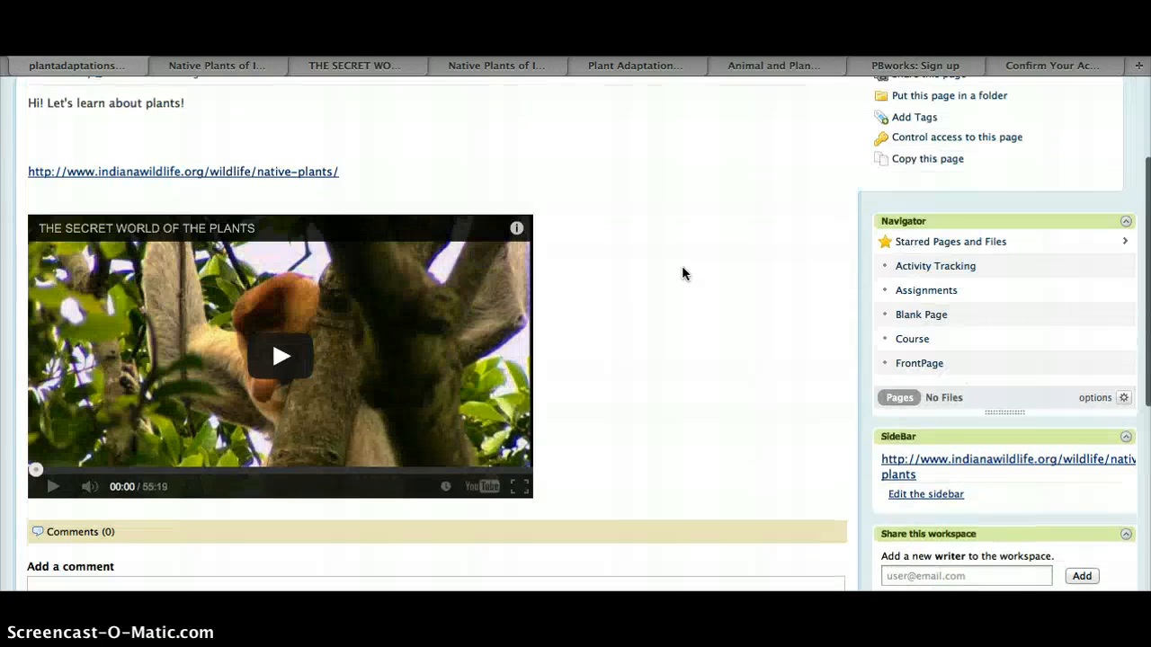
scroll(682, 265, down, 5)
click(207, 358)
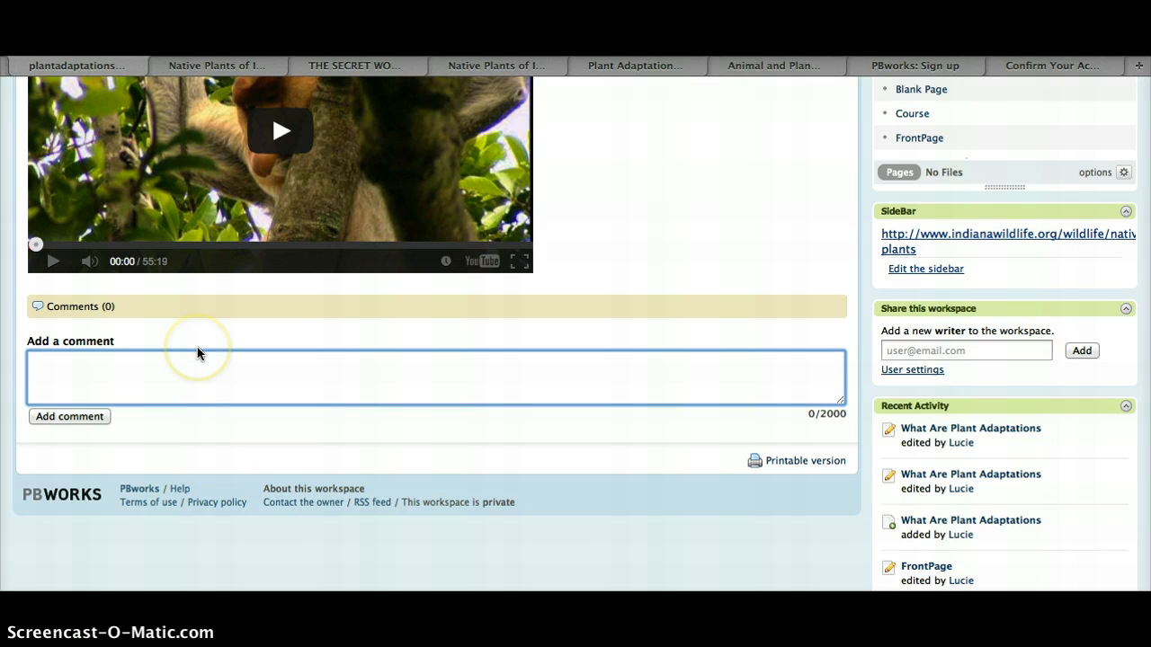
scroll(654, 340, up, 5)
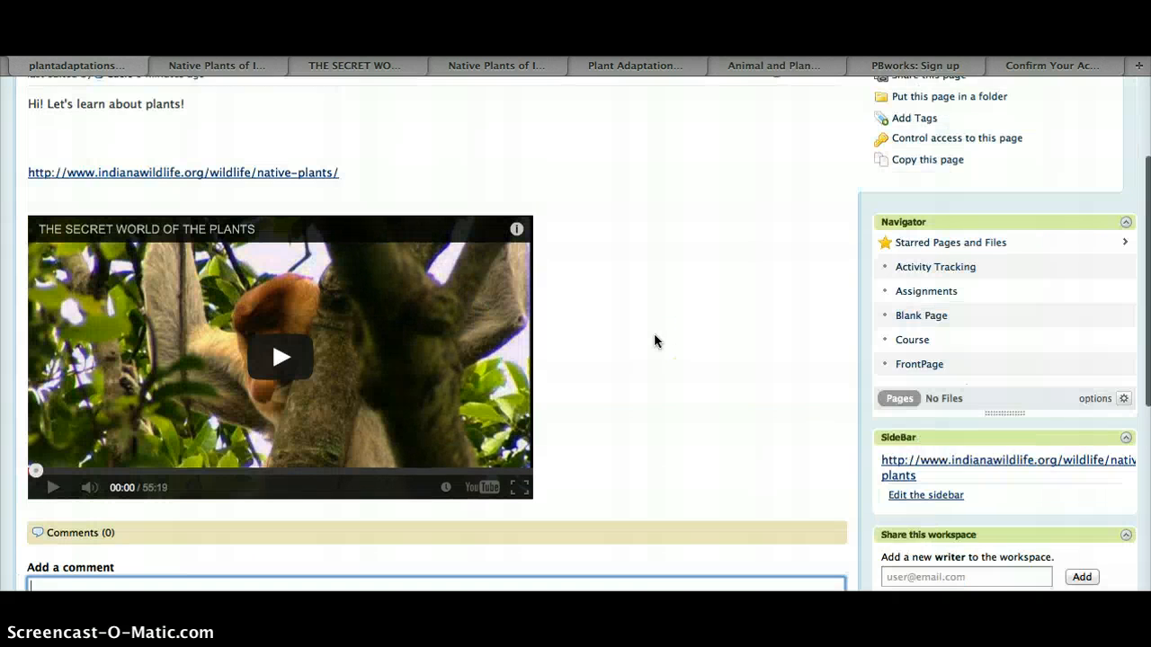
scroll(655, 339, up, 3)
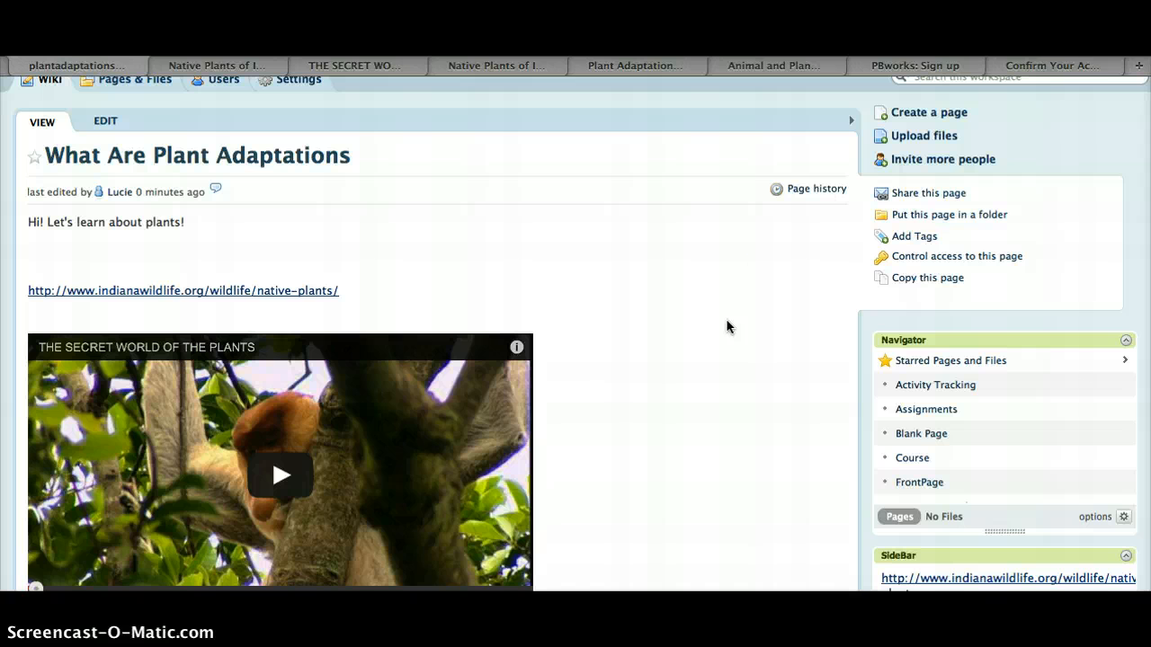
Open the page-sharing dialog to examine its options, then close it without sharing
click(929, 193)
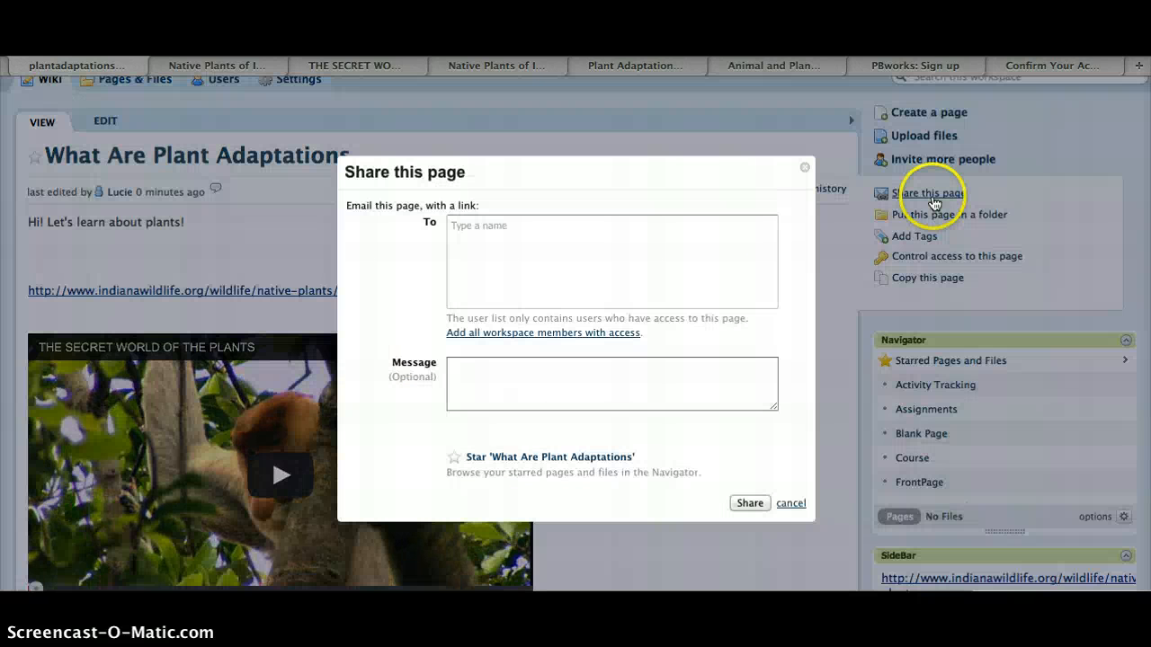
click(532, 302)
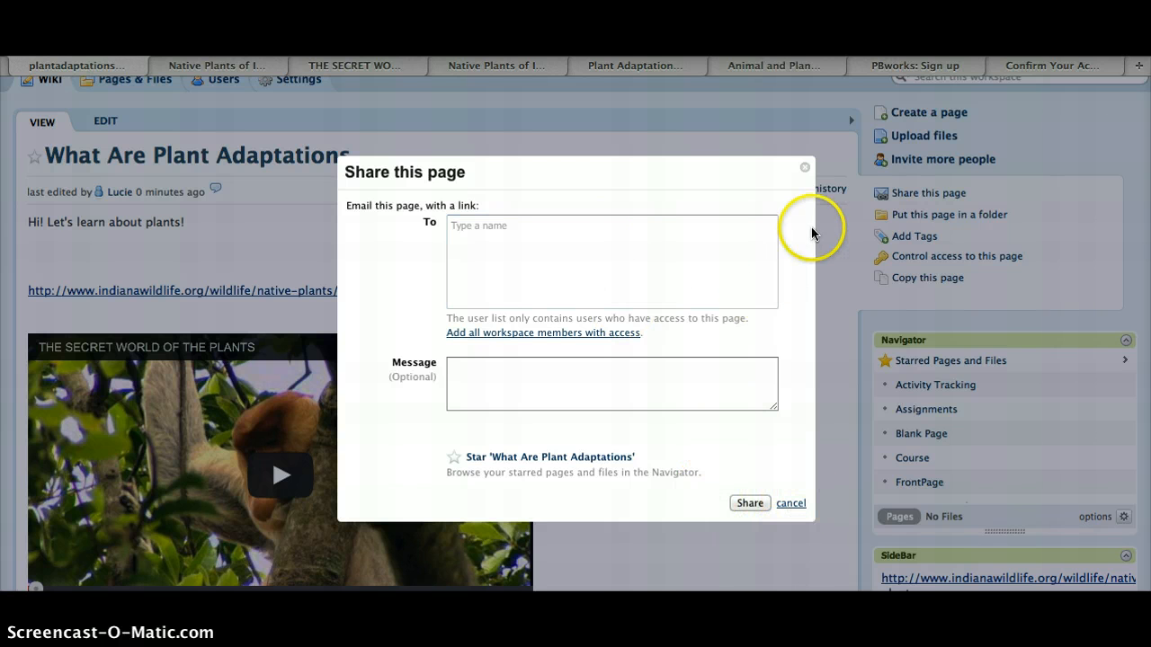
click(805, 167)
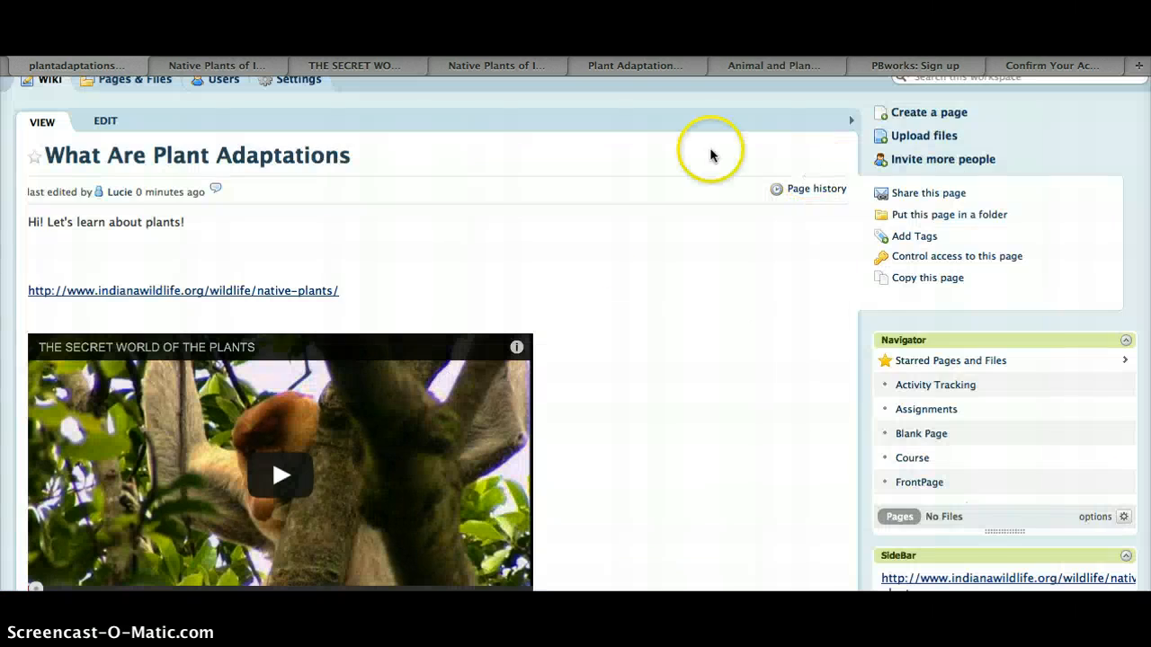
scroll(536, 391, up, 3)
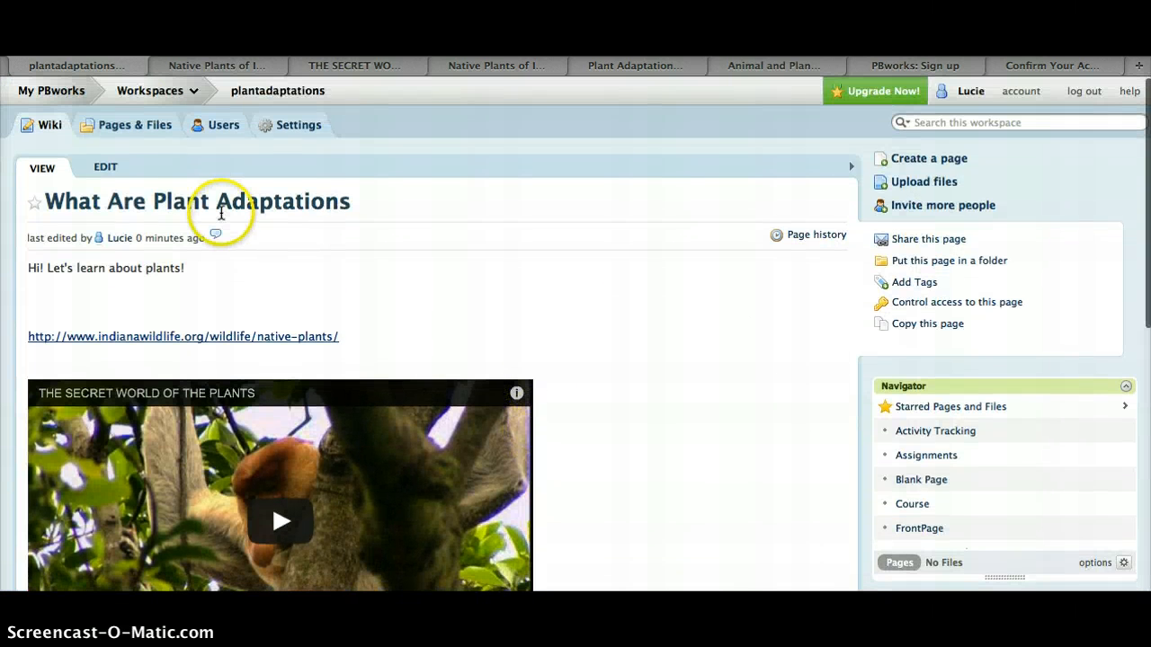
View the workspace's list of pages and files, then return to the FrontPage
click(133, 126)
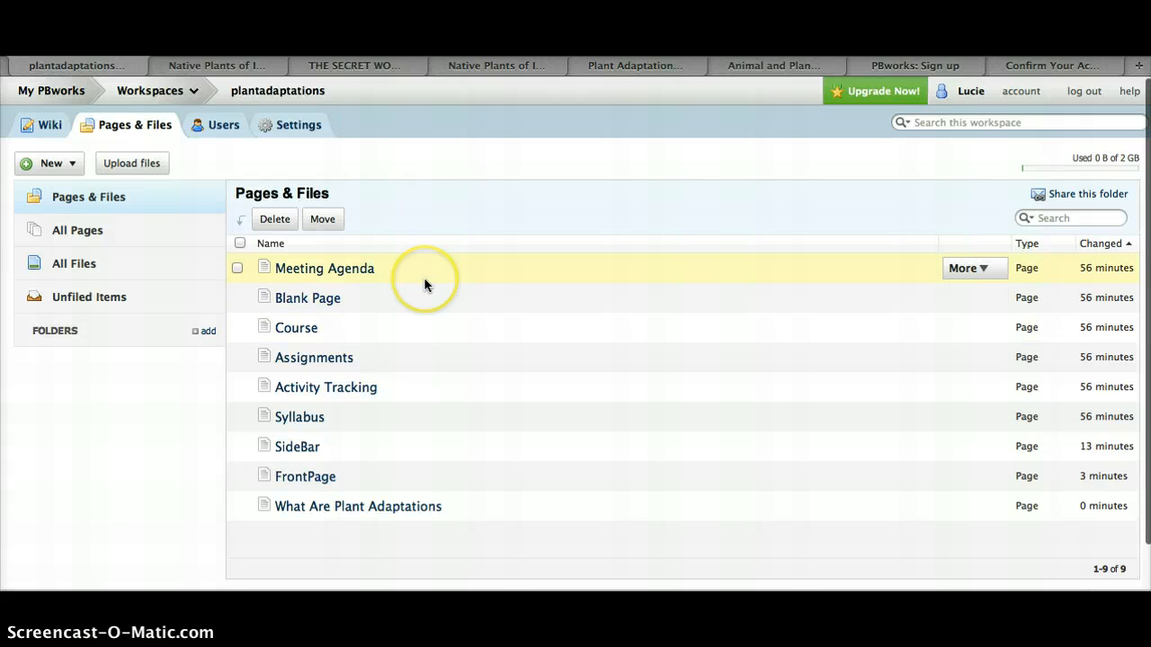
scroll(423, 281, down, 4)
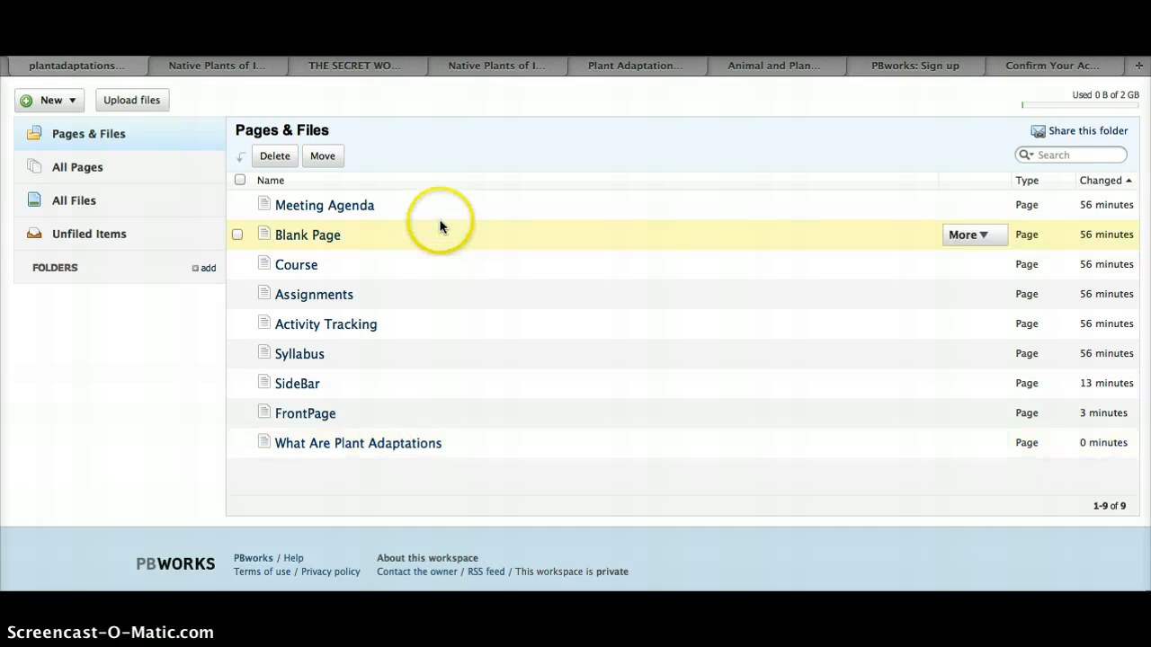
scroll(437, 226, up, 4)
click(44, 132)
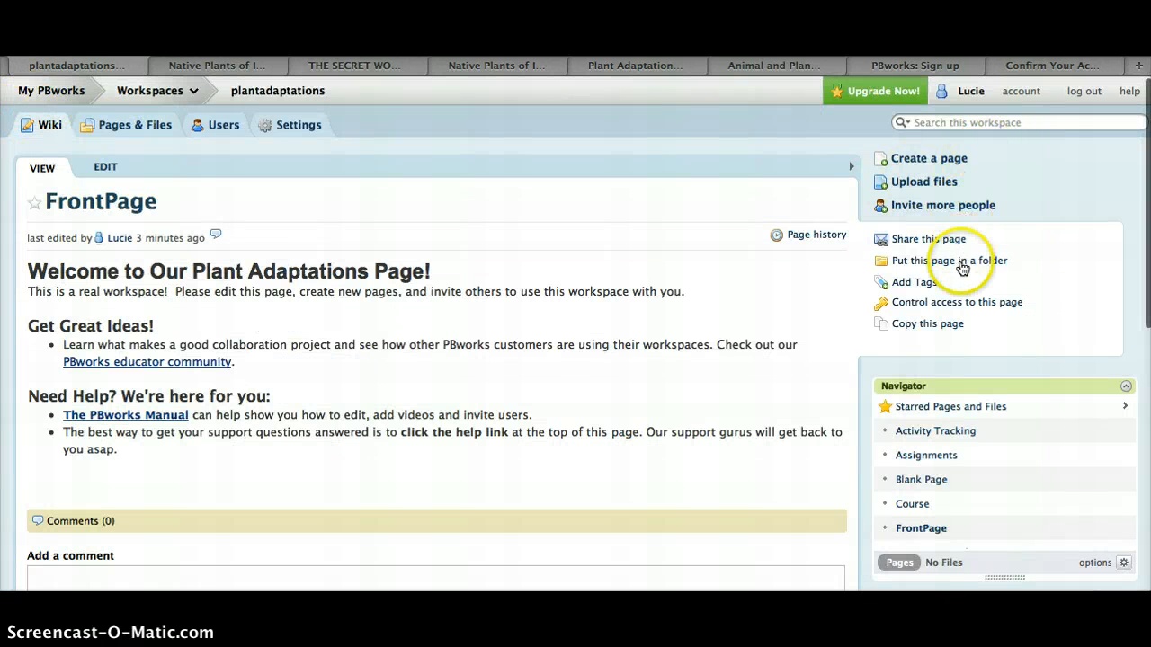
Put the FrontPage into a new folder named Indiana Students
click(961, 263)
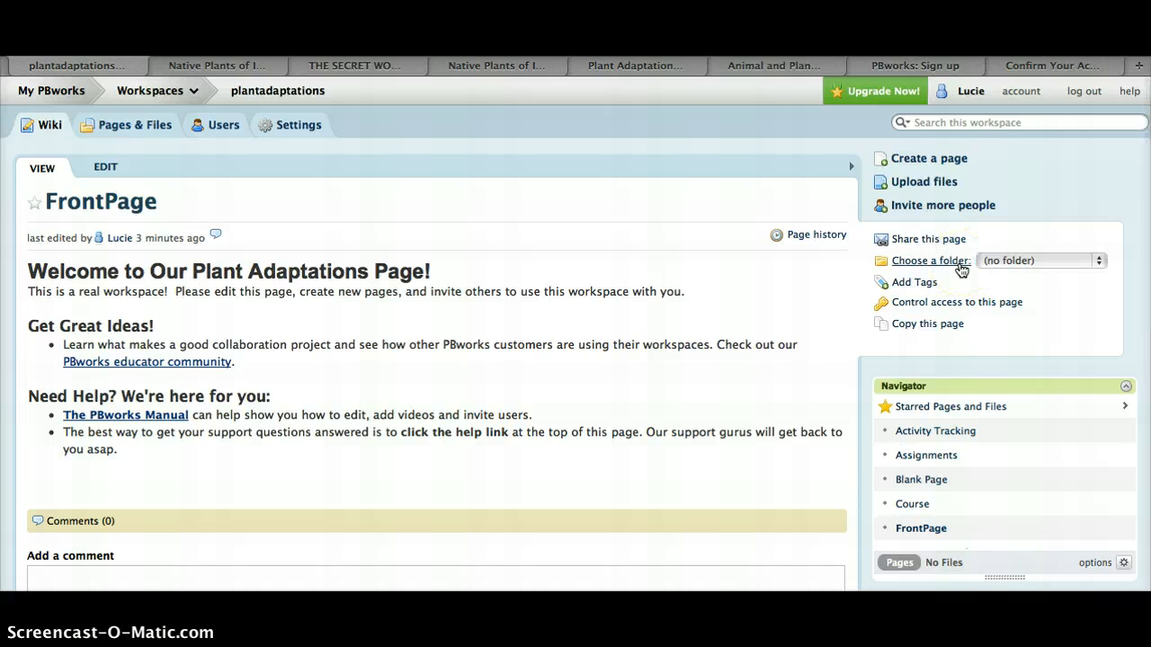
click(1025, 260)
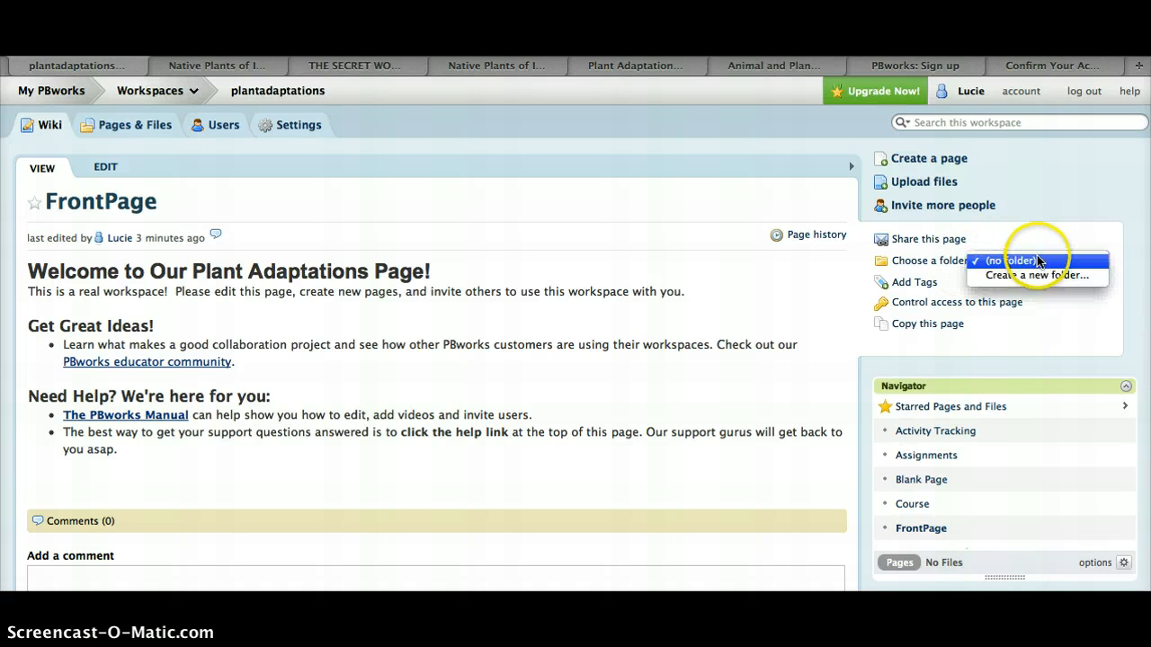
click(1032, 277)
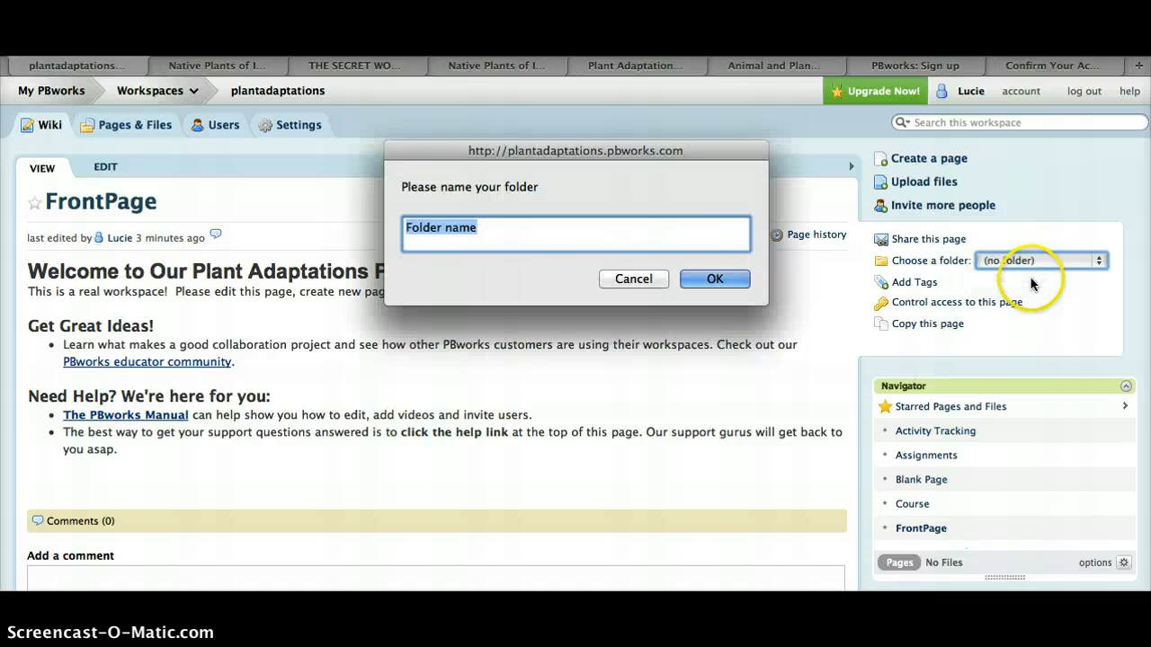
key(BackSpace)
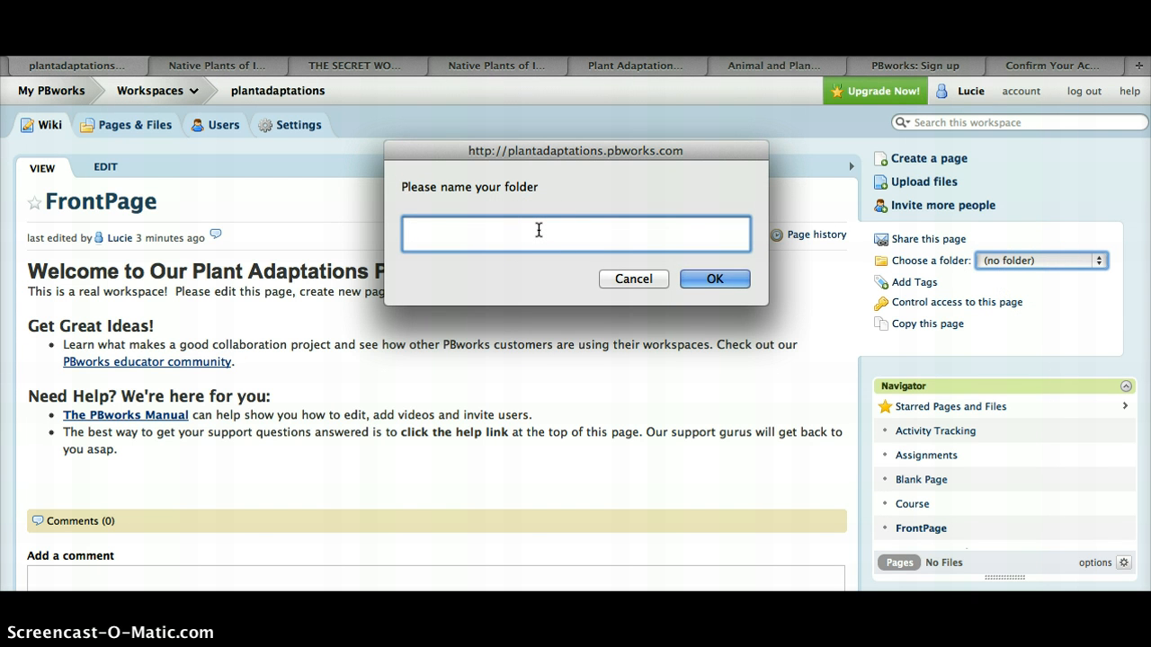
text(Indiana Students)
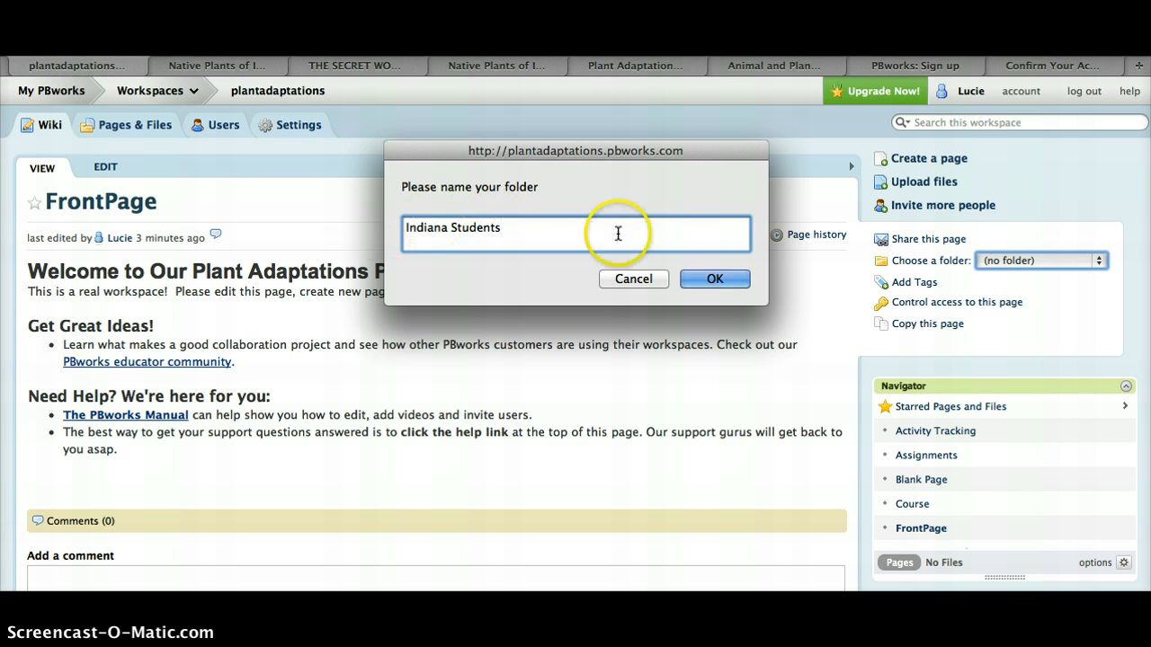
click(716, 279)
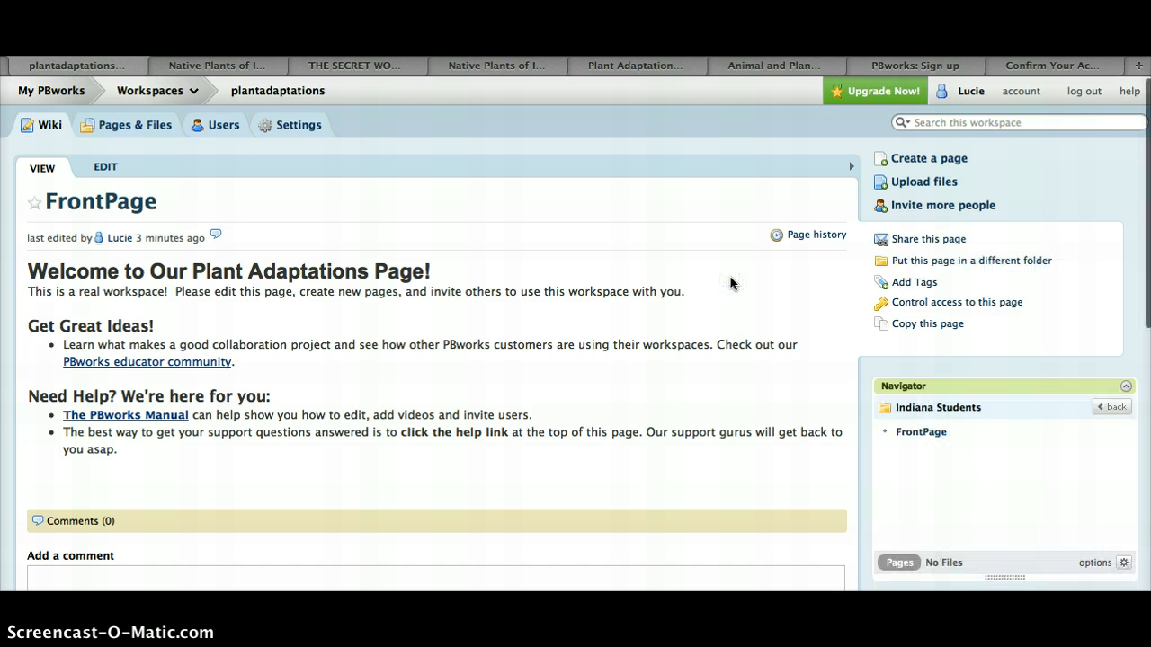
Open the Indiana Students folder in Pages & Files to check its contents, then go back to the FrontPage
click(162, 131)
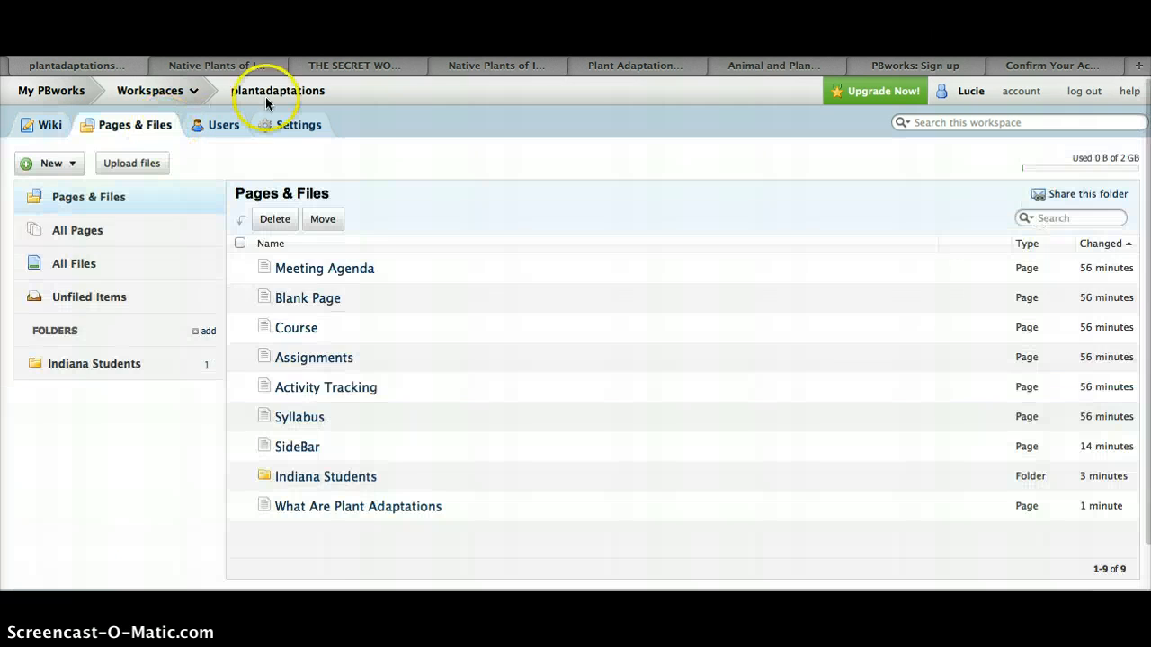
click(329, 477)
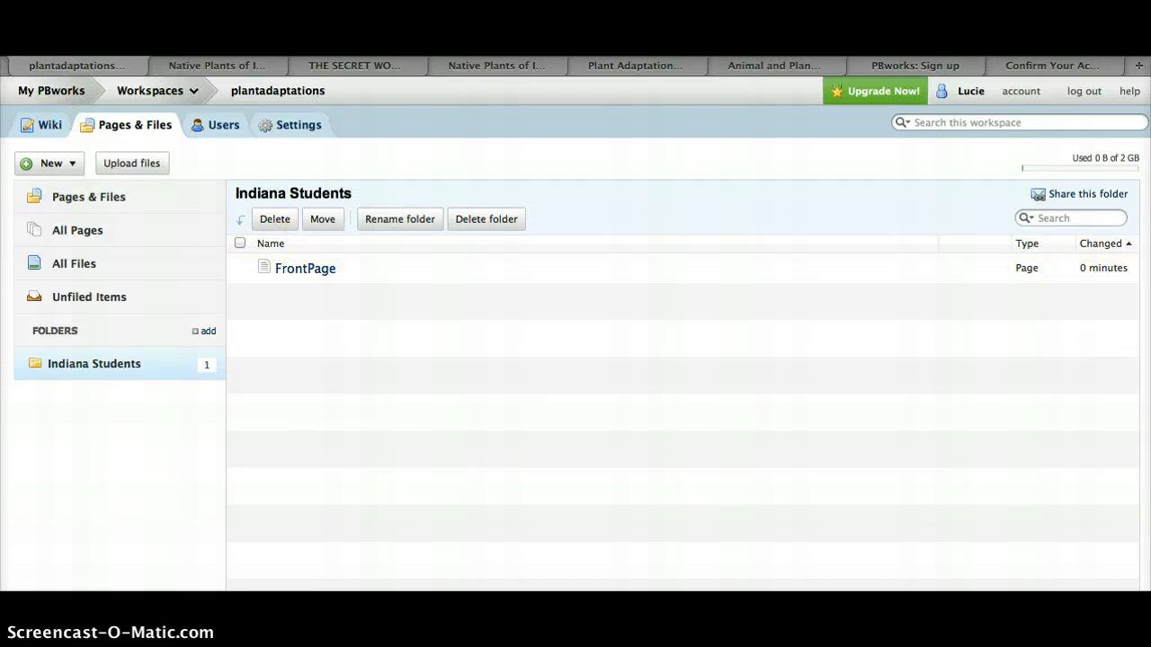
key(super+Left)
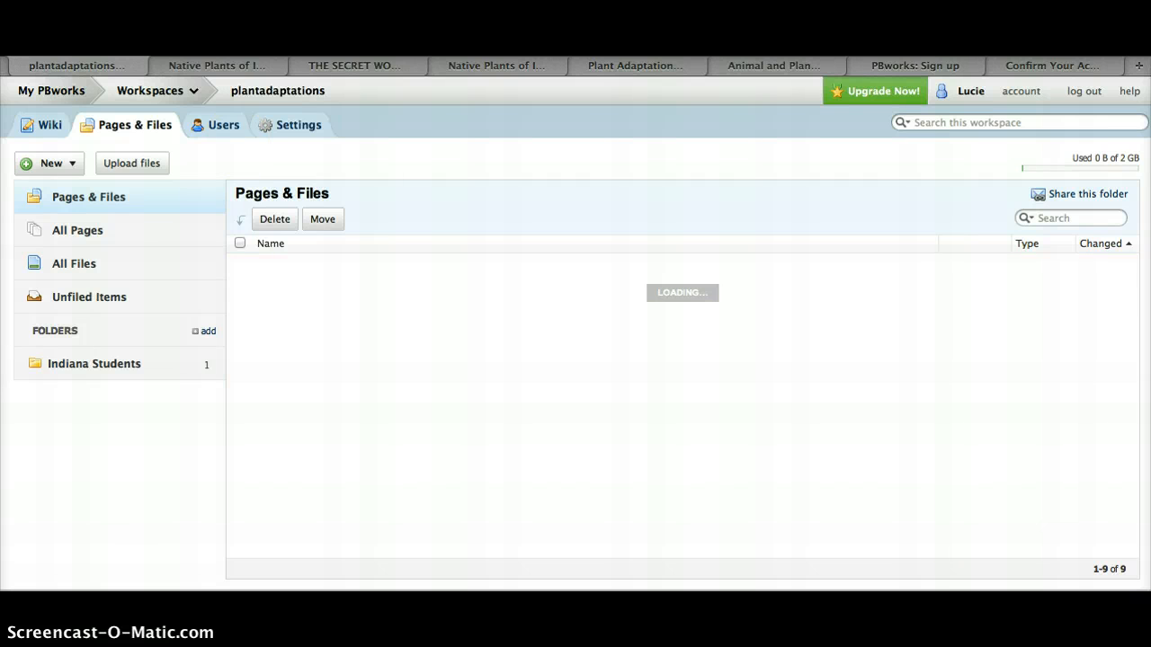
key(super+Left)
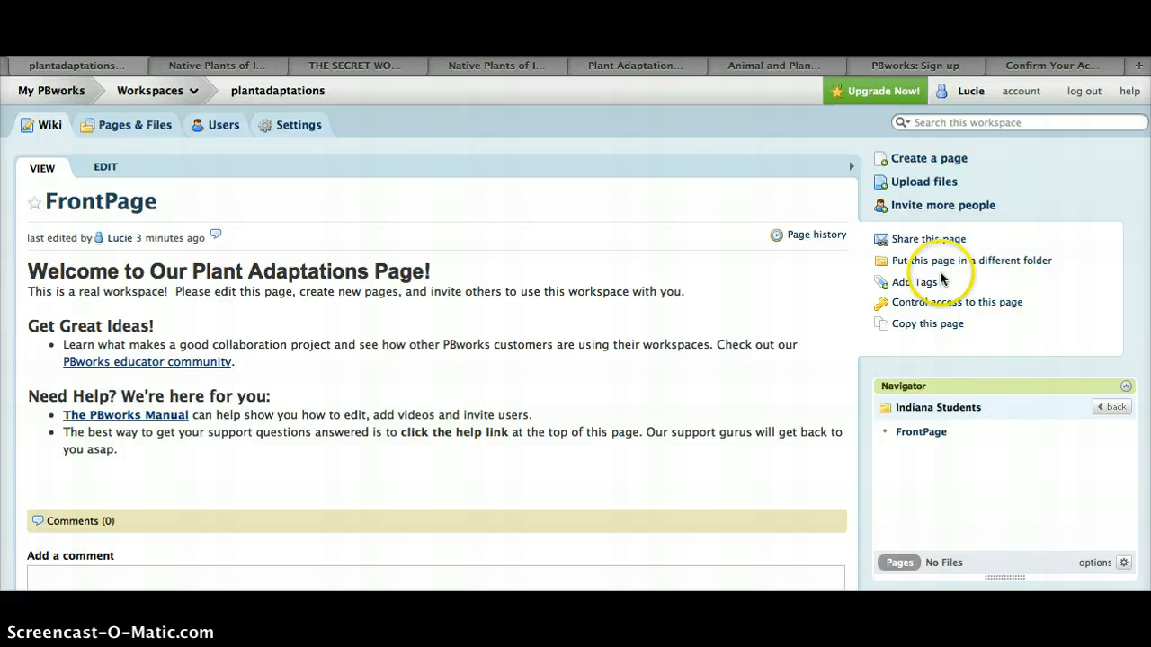
Open the SideBar page for editing
scroll(760, 306, down, 3)
scroll(760, 306, down, 3)
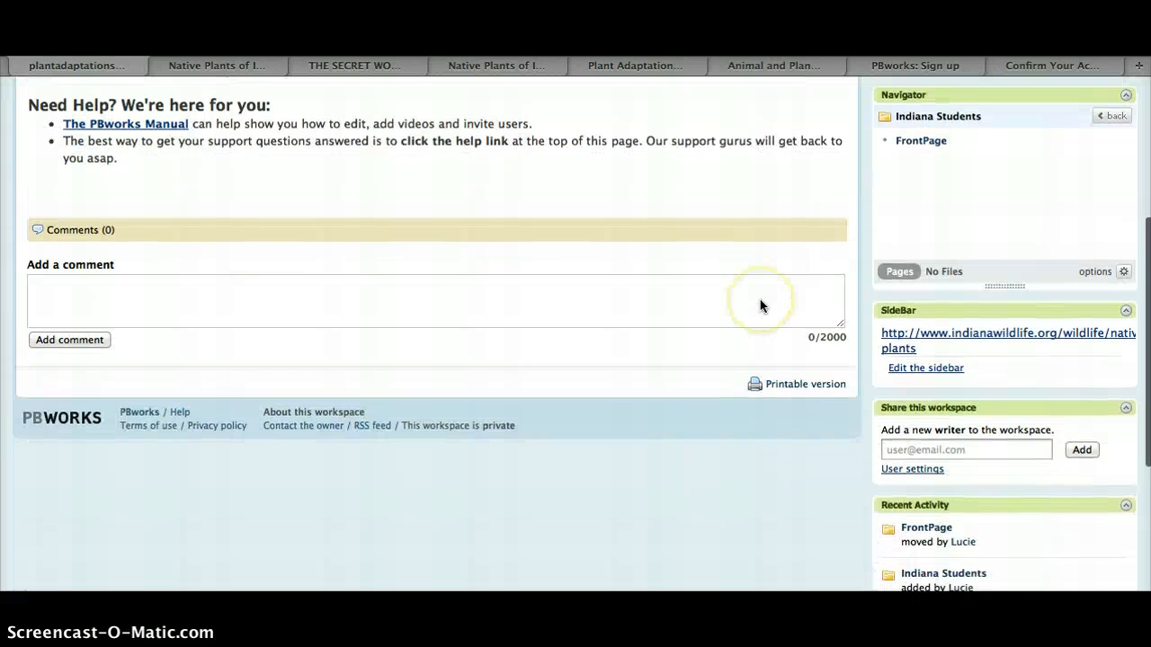
scroll(1003, 385, down, 1)
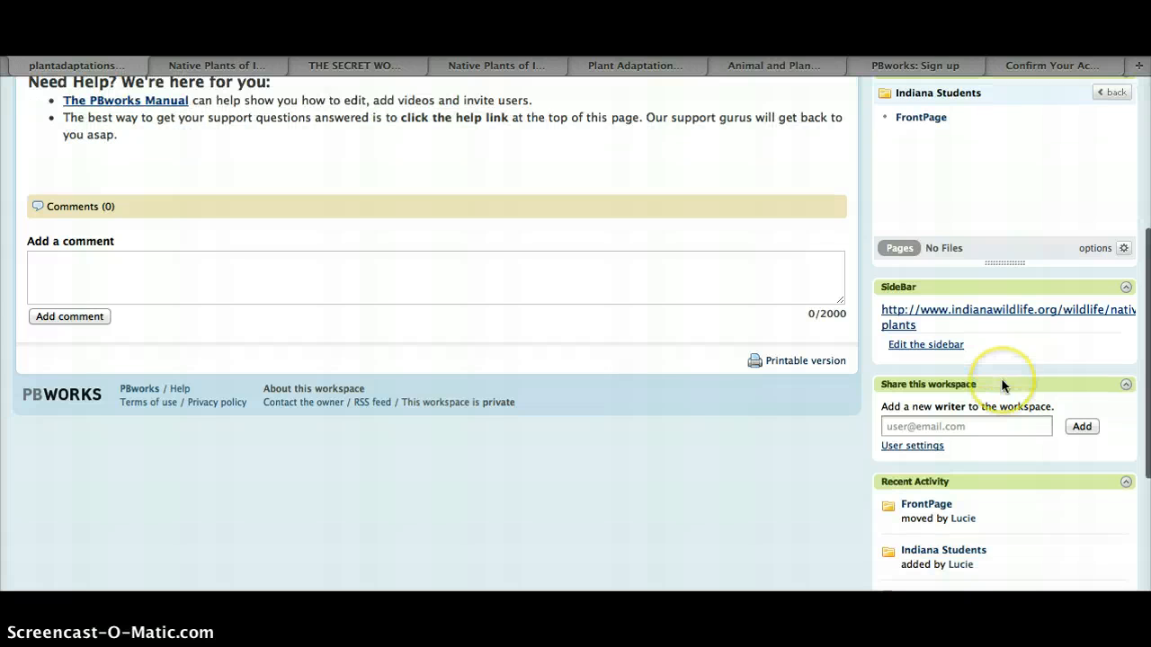
click(910, 347)
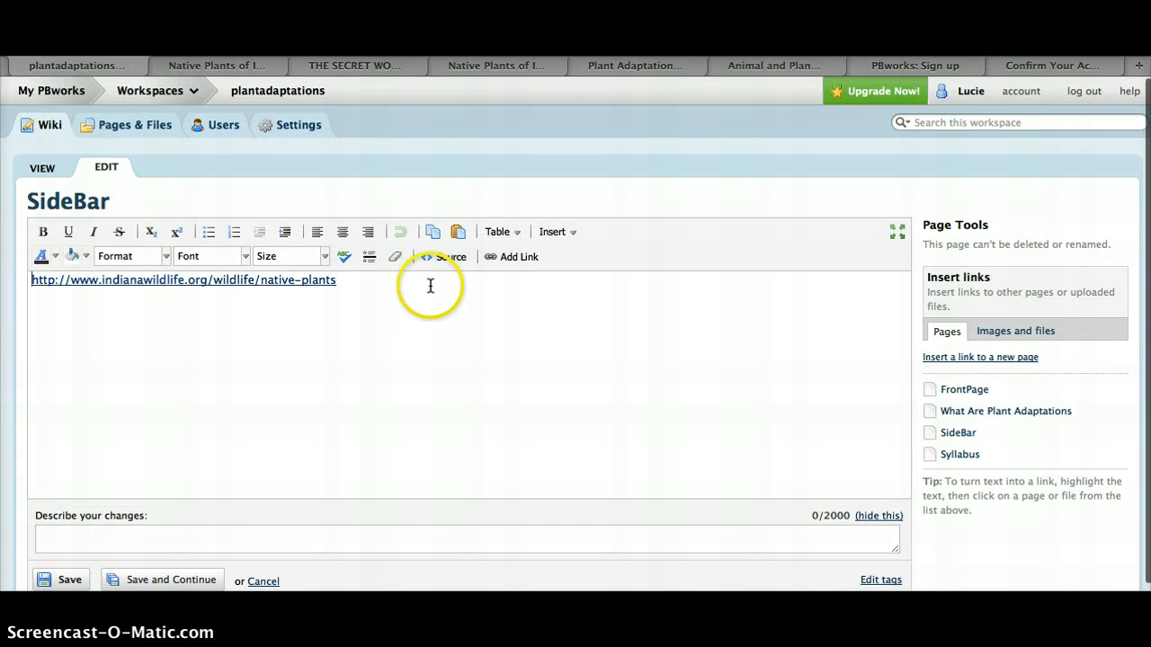
click(427, 280)
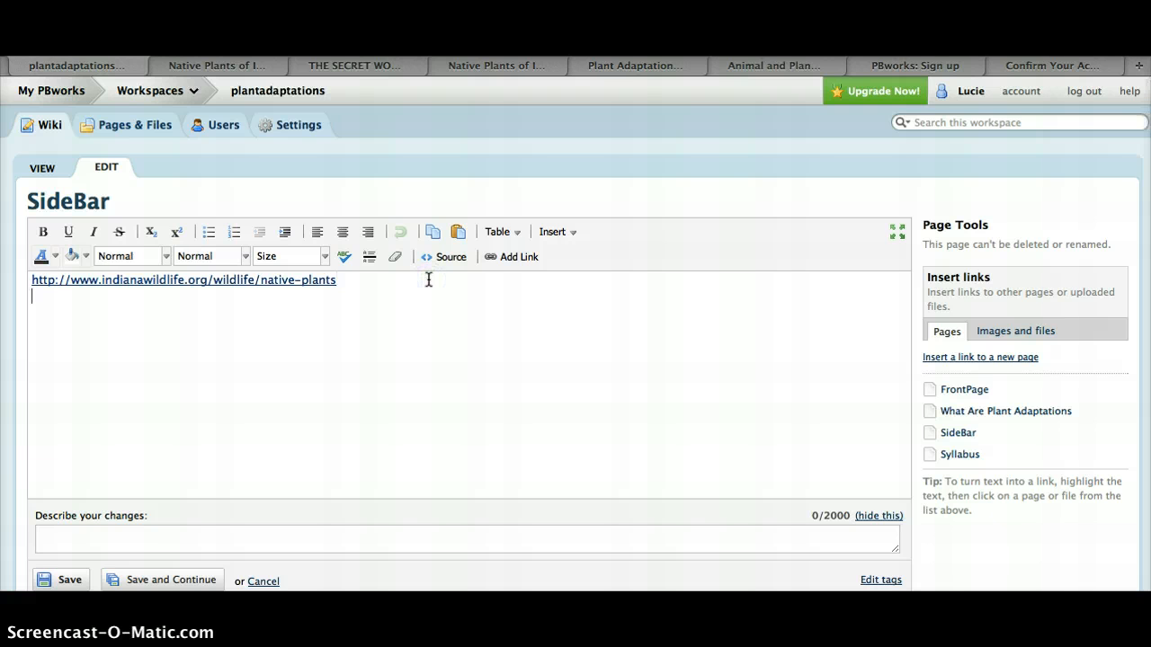
click(777, 64)
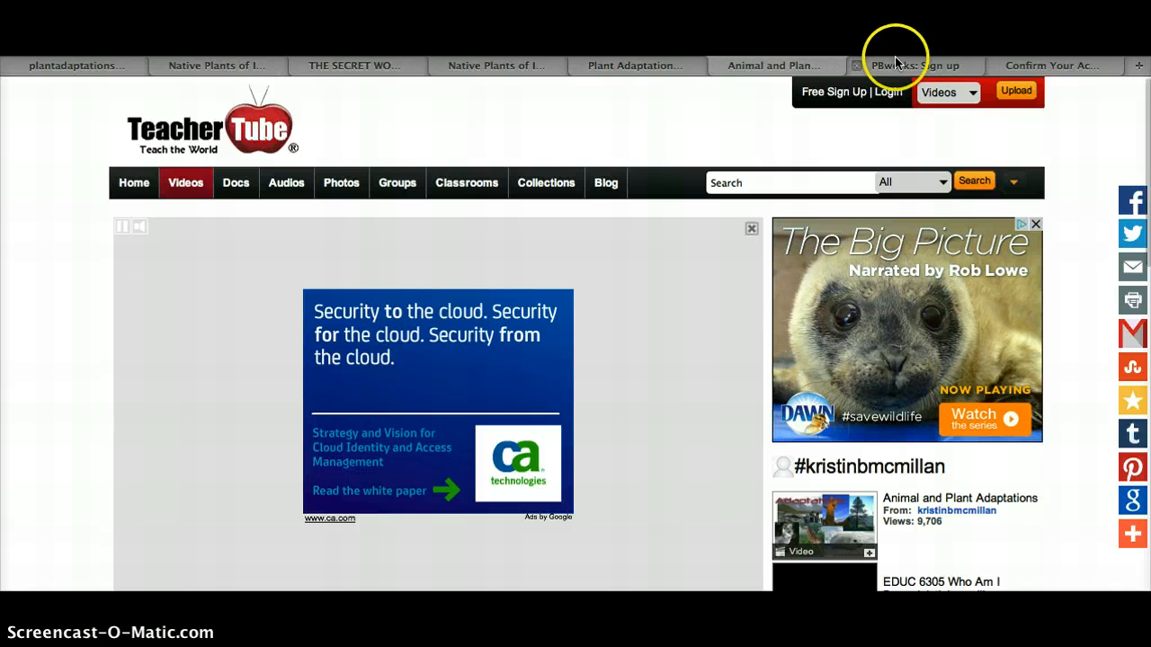
click(674, 66)
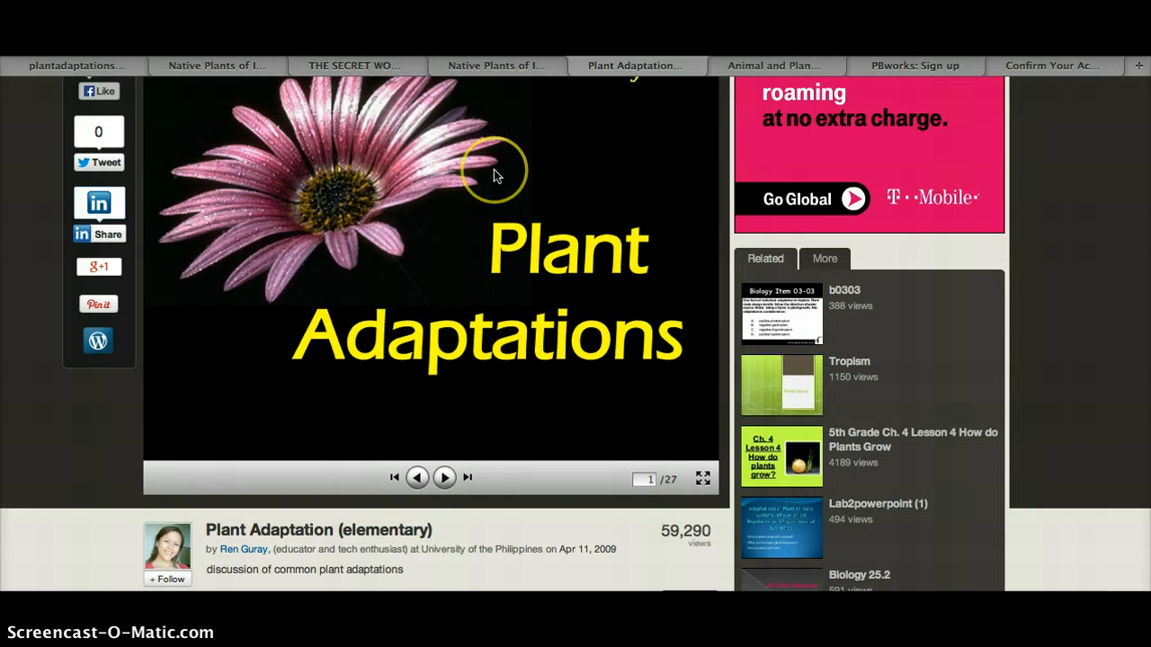
scroll(493, 169, up, 3)
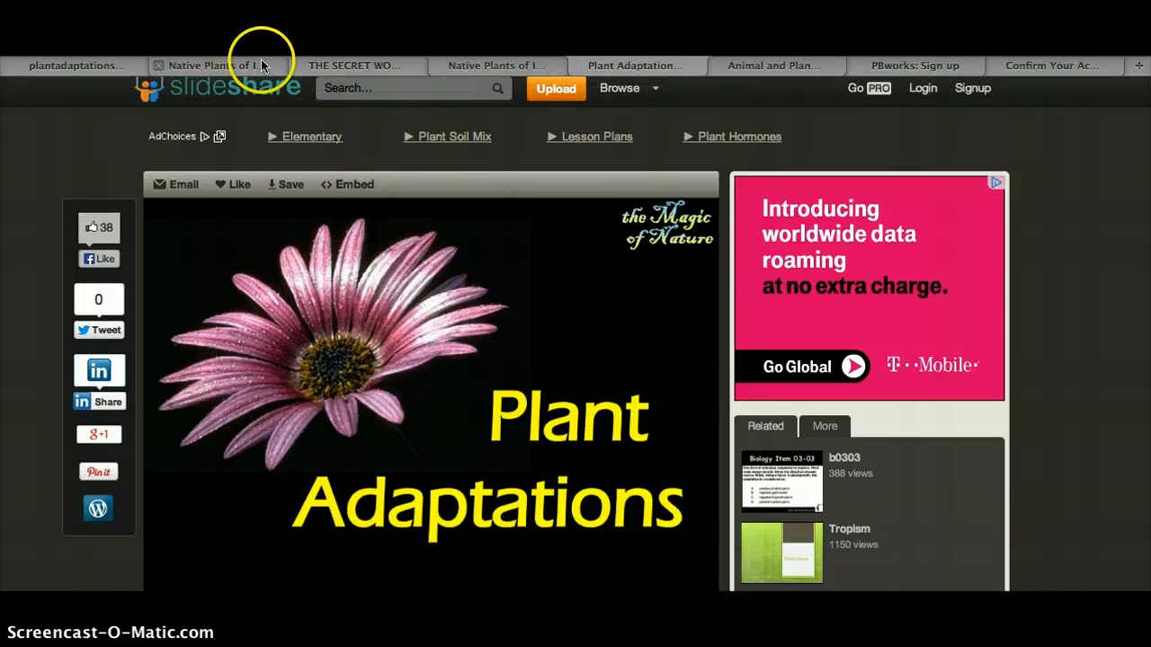
click(103, 65)
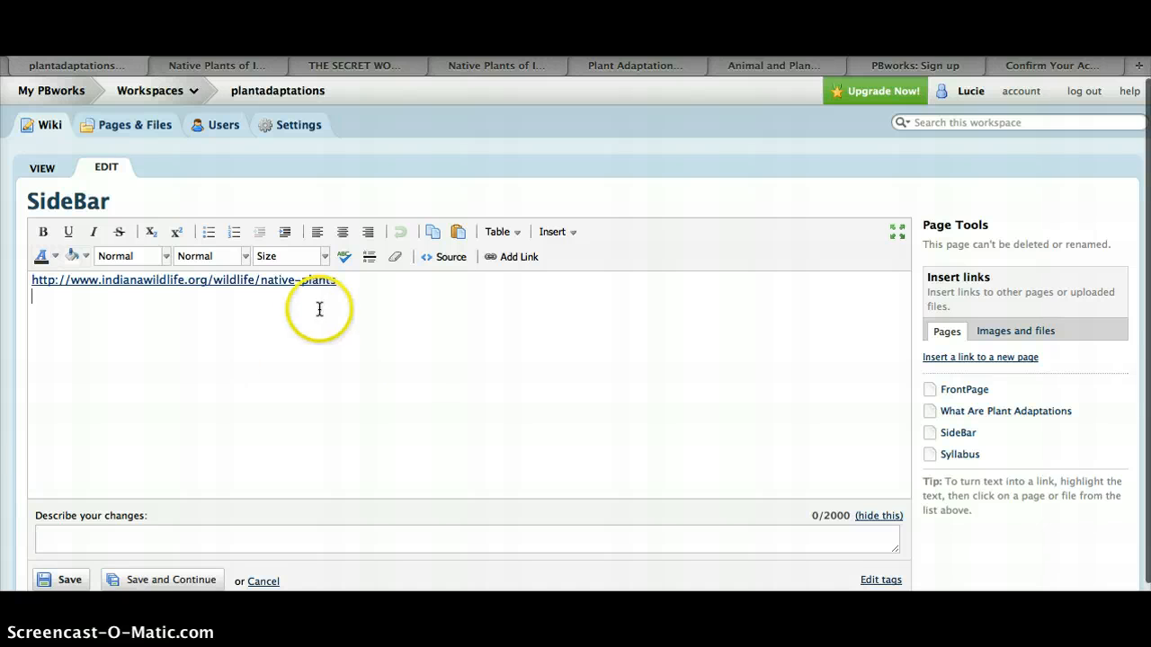
click(516, 256)
text(http://www.slideshare.net/ciellauren/plant-adaptation-elementary)
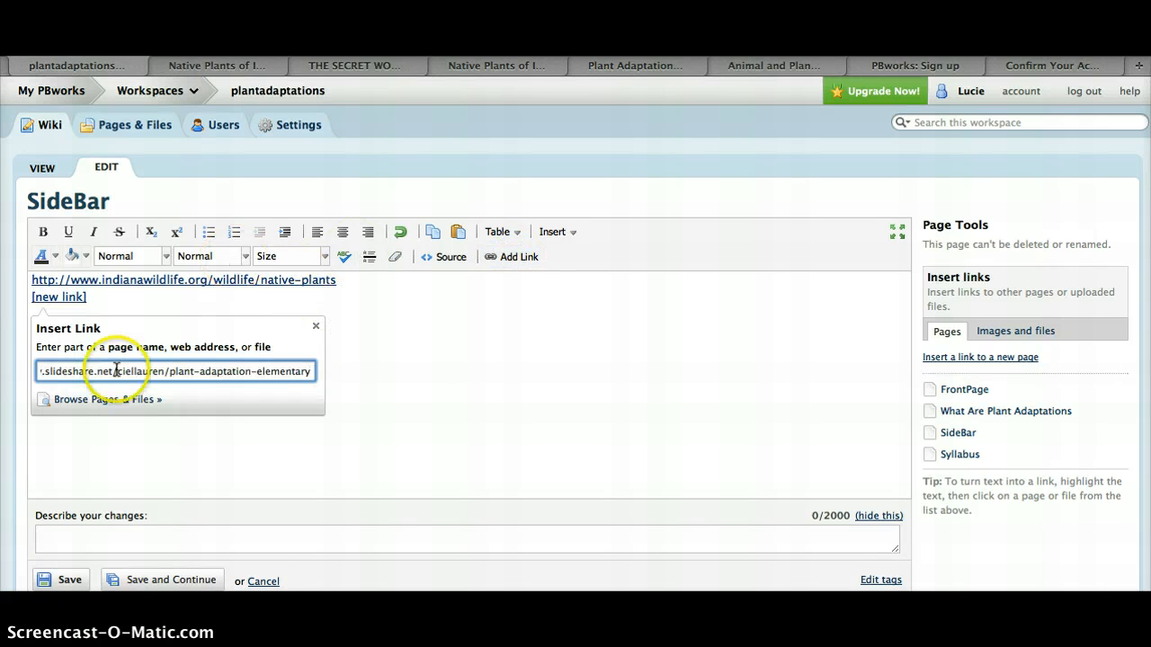
key(Return)
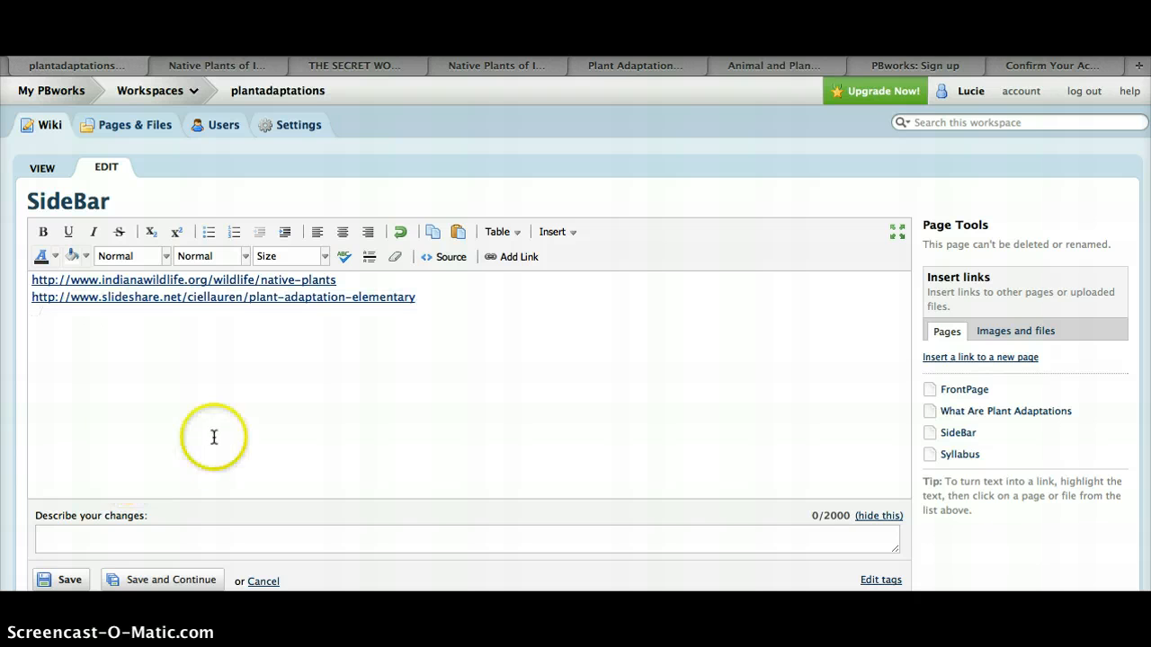
scroll(92, 445, down, 1)
click(65, 563)
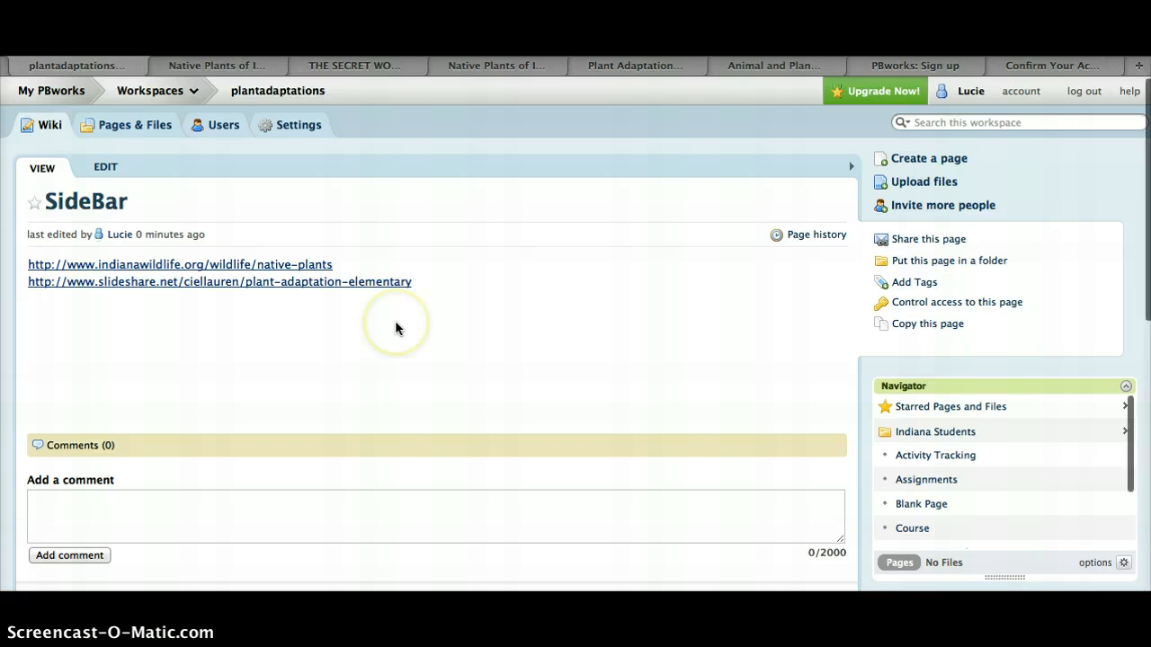
Add a new writer to the workspace by entering the collaborator's e-mail address in the share box
scroll(615, 318, down, 10)
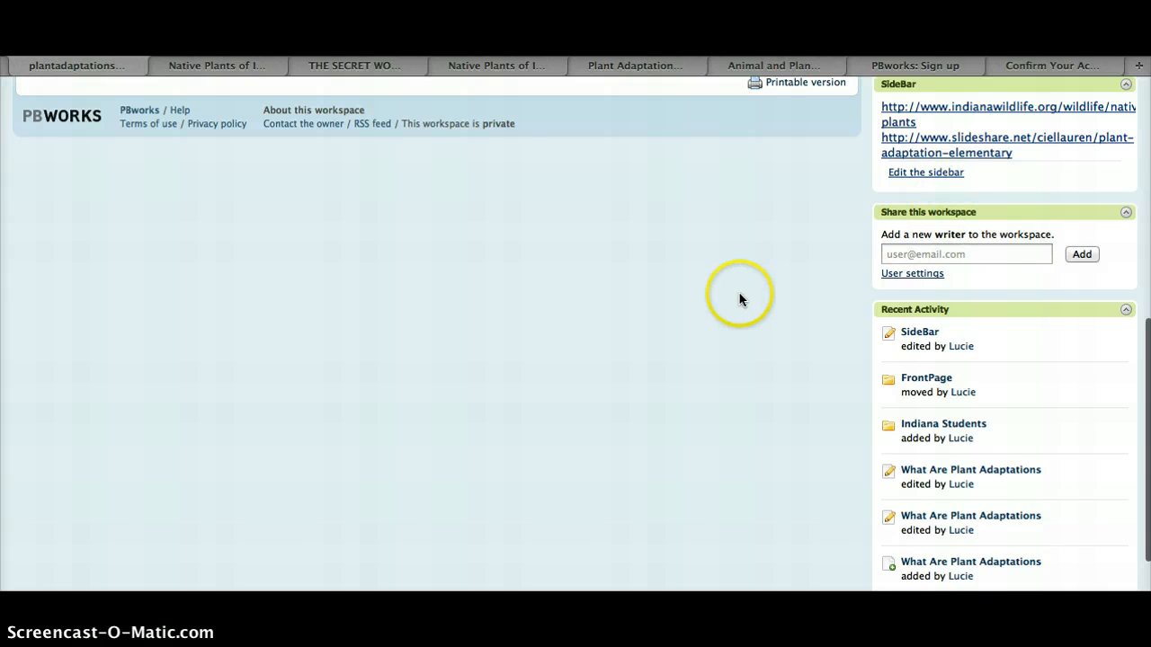
scroll(728, 306, up, 10)
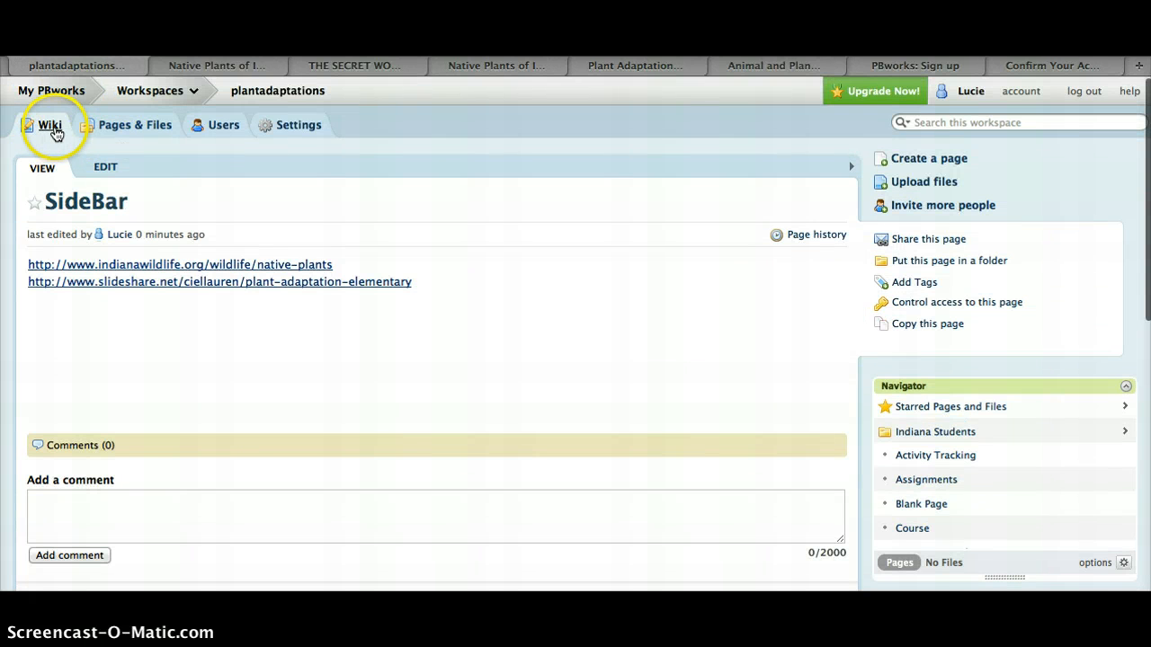
click(51, 125)
scroll(556, 243, down, 3)
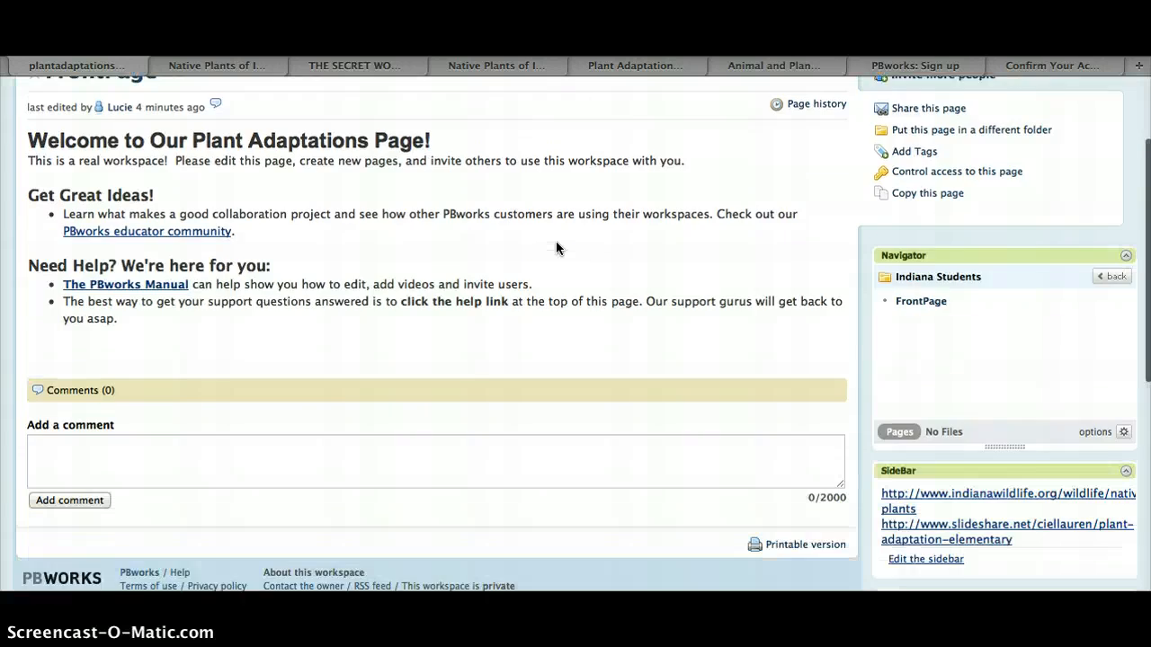
scroll(556, 248, down, 5)
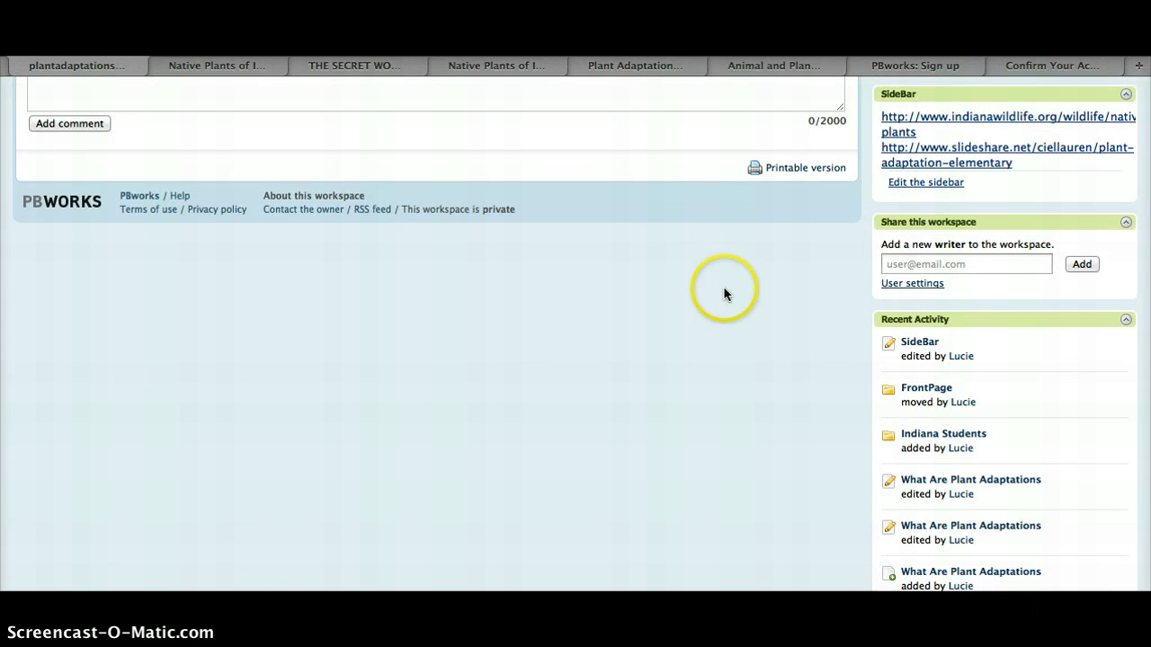
click(903, 266)
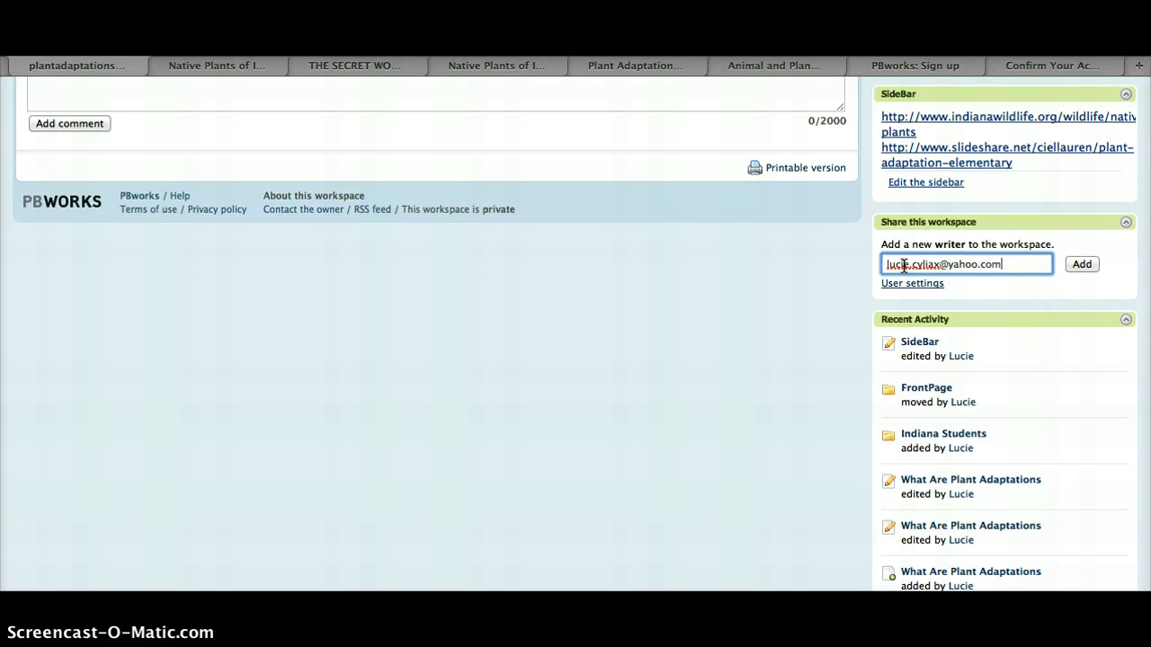
click(1087, 266)
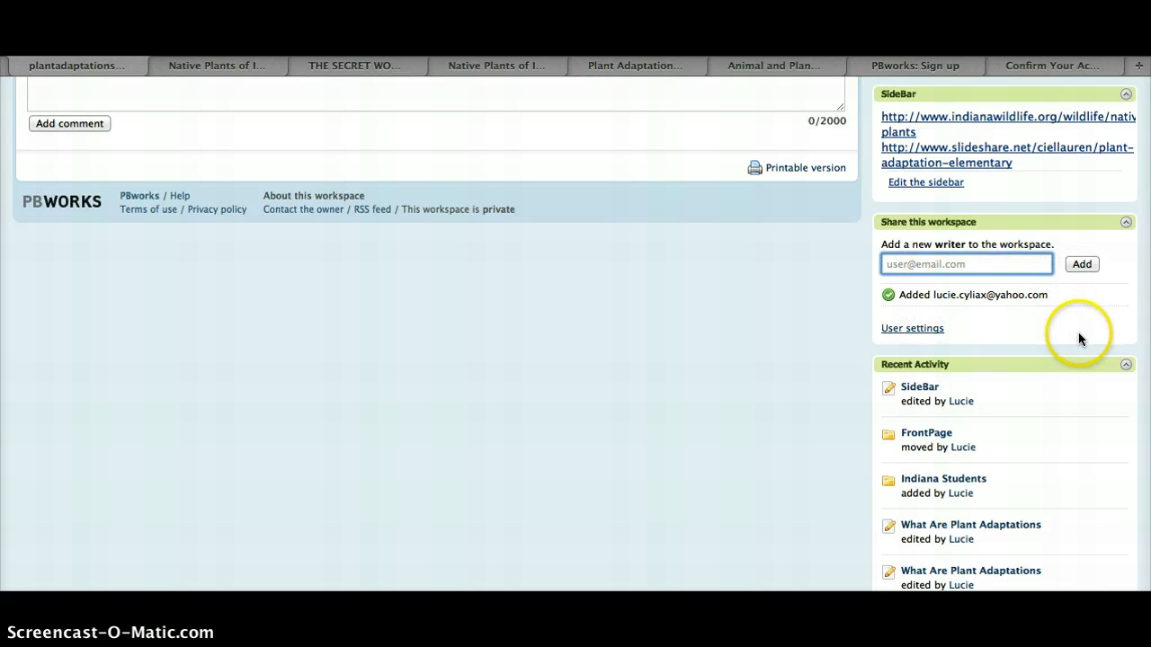
Move the What Are Plant Adaptations page into the Indiana Students folder in Pages & Files
scroll(805, 313, down, 2)
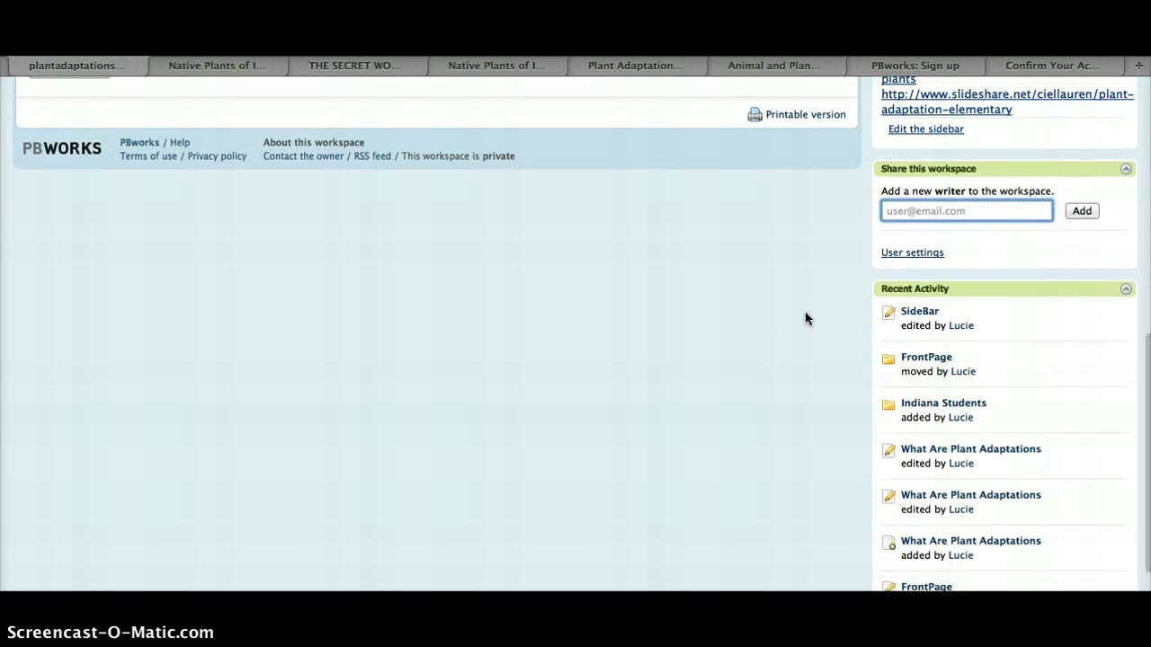
scroll(806, 317, up, 10)
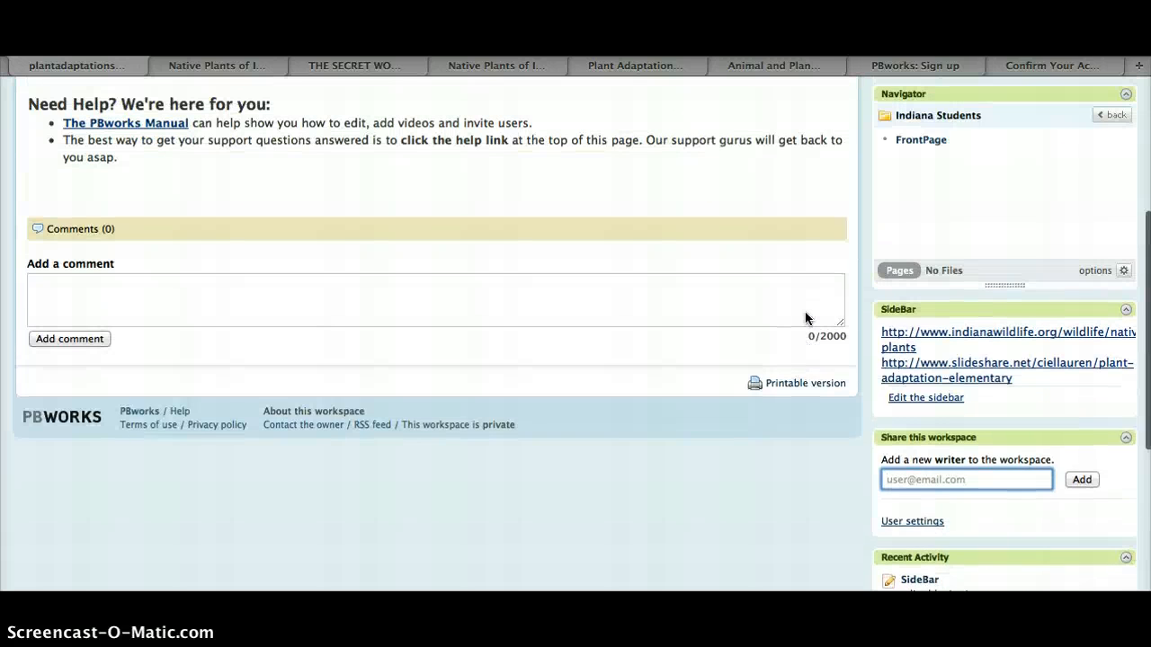
scroll(804, 317, up, 2)
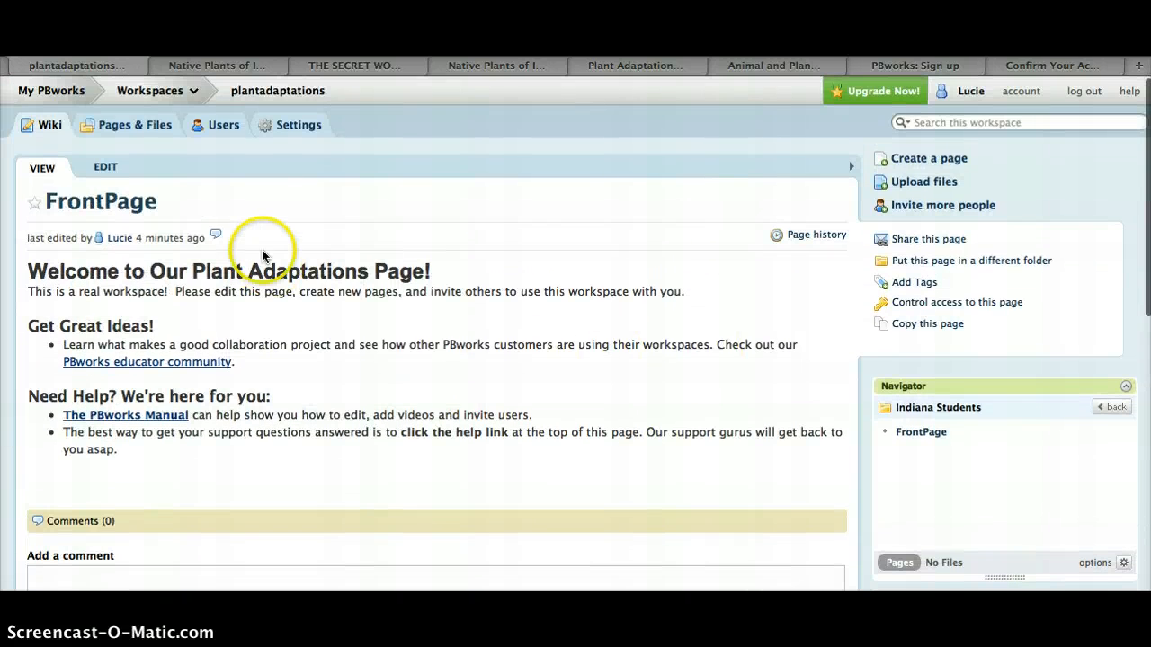
click(151, 130)
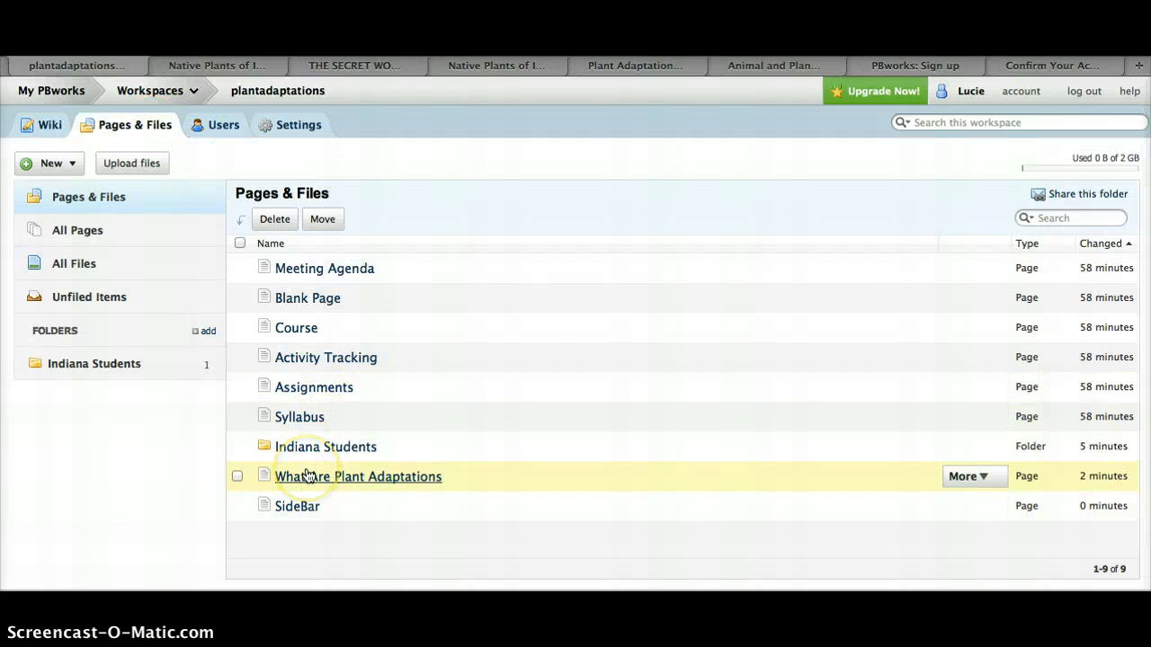
drag(306, 474, 310, 452)
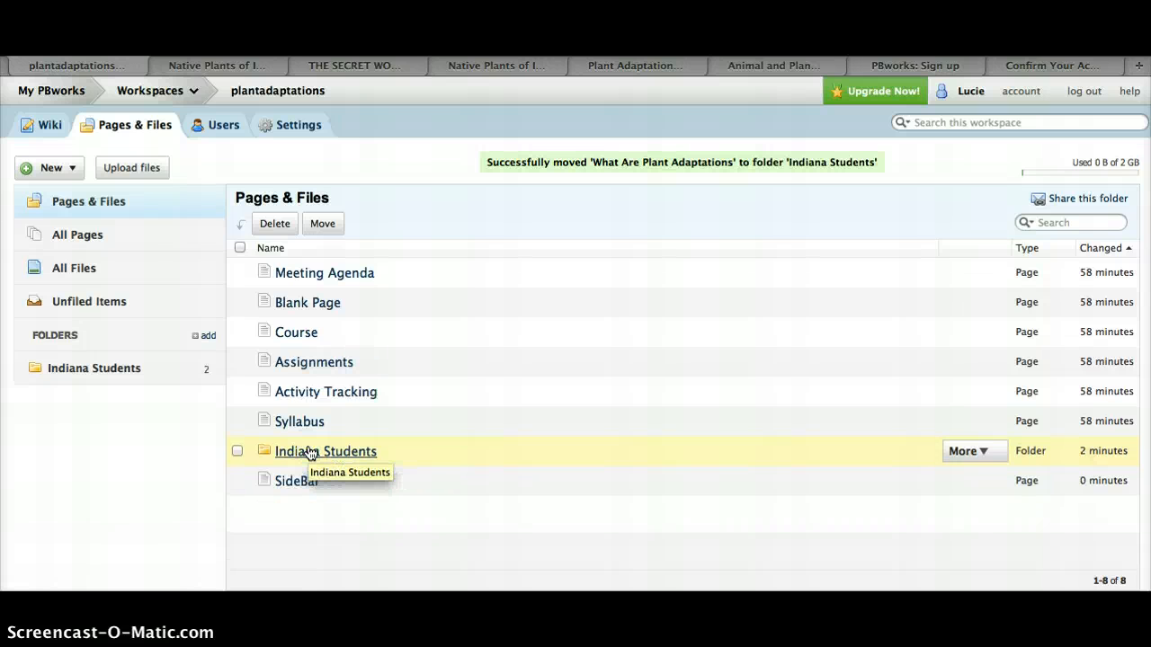
Open the Indiana Students folder to check its contents, then return to the FrontPage
click(372, 458)
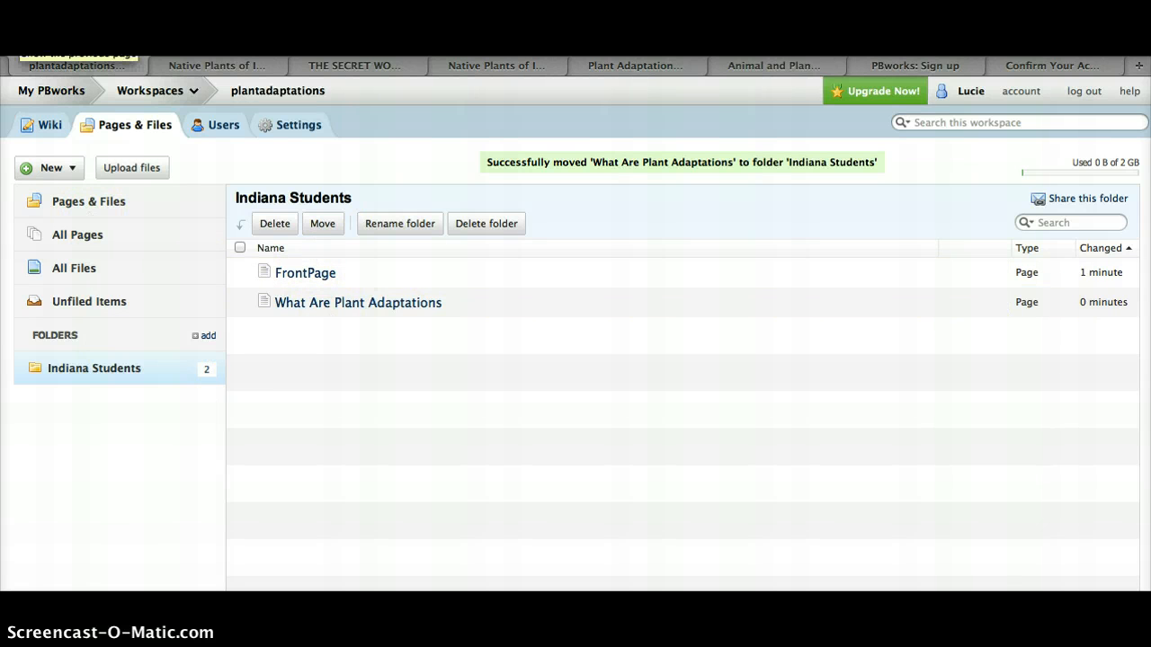
click(110, 199)
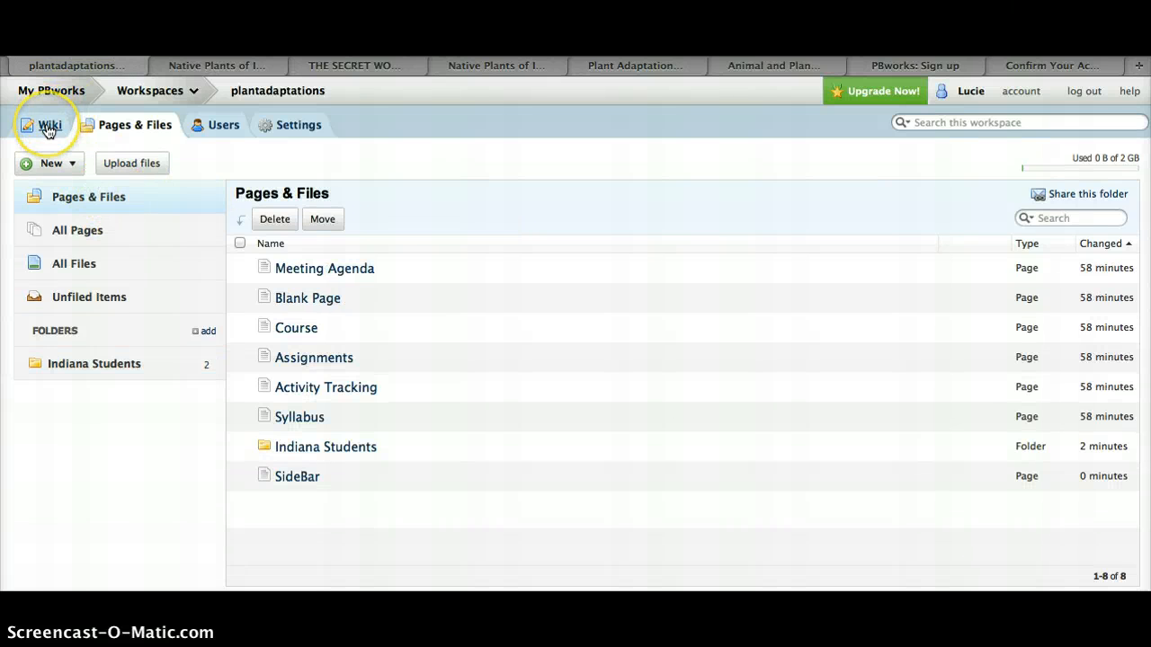
click(48, 129)
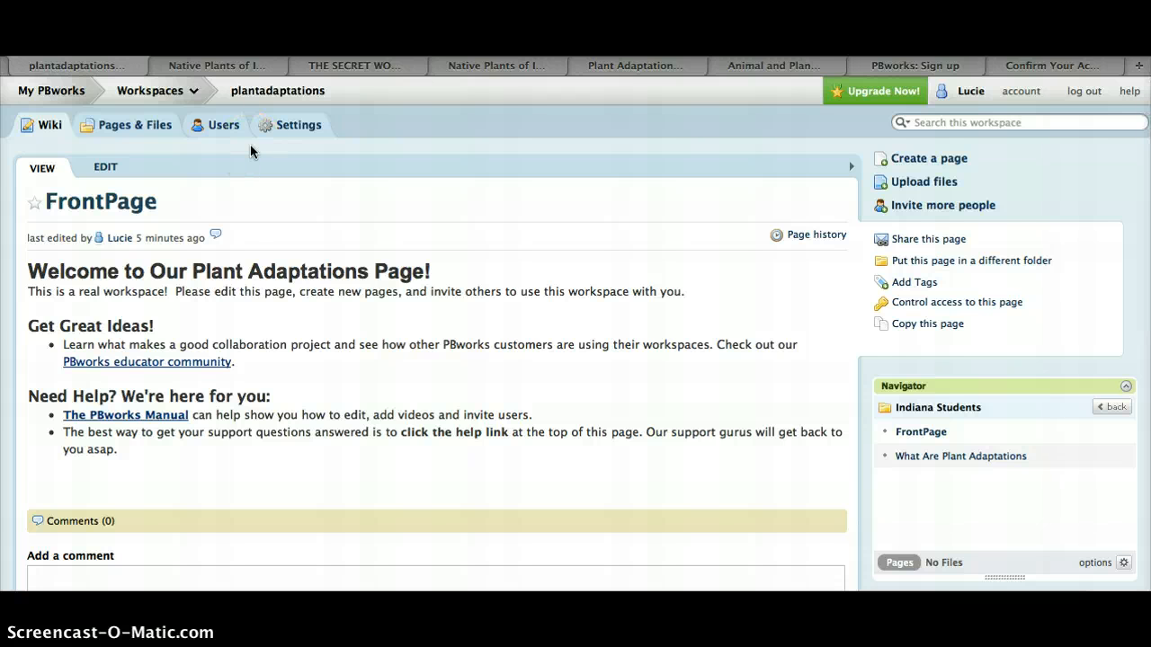
Review the workspace's Recent Activity list on the FrontPage
scroll(632, 382, down, 15)
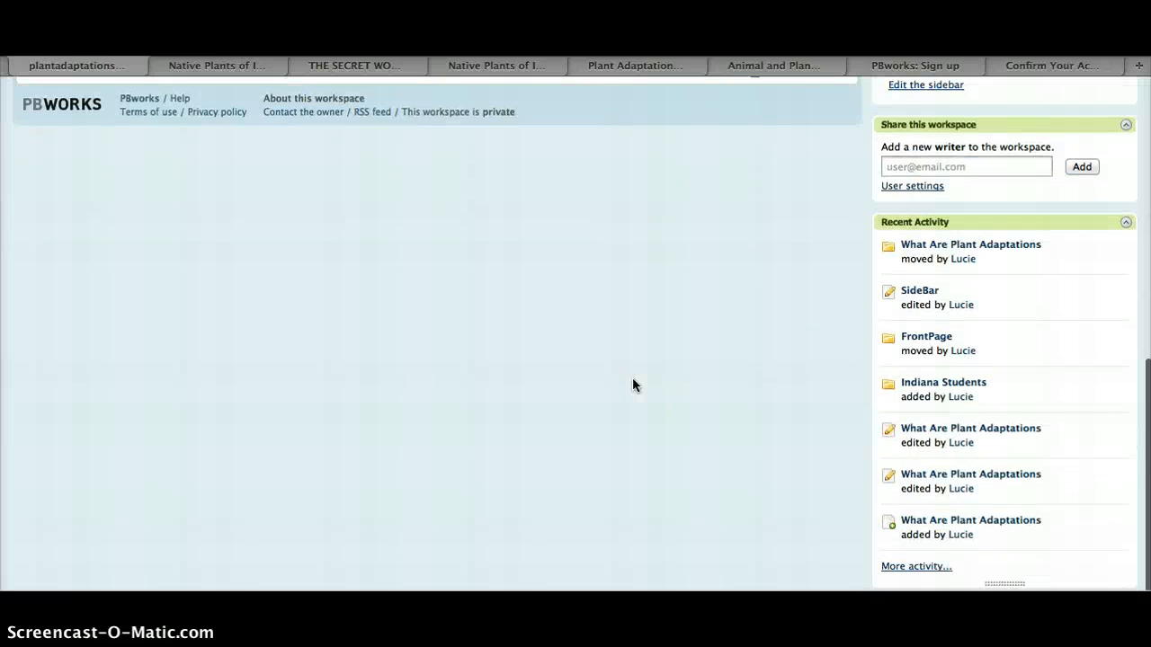
click(951, 225)
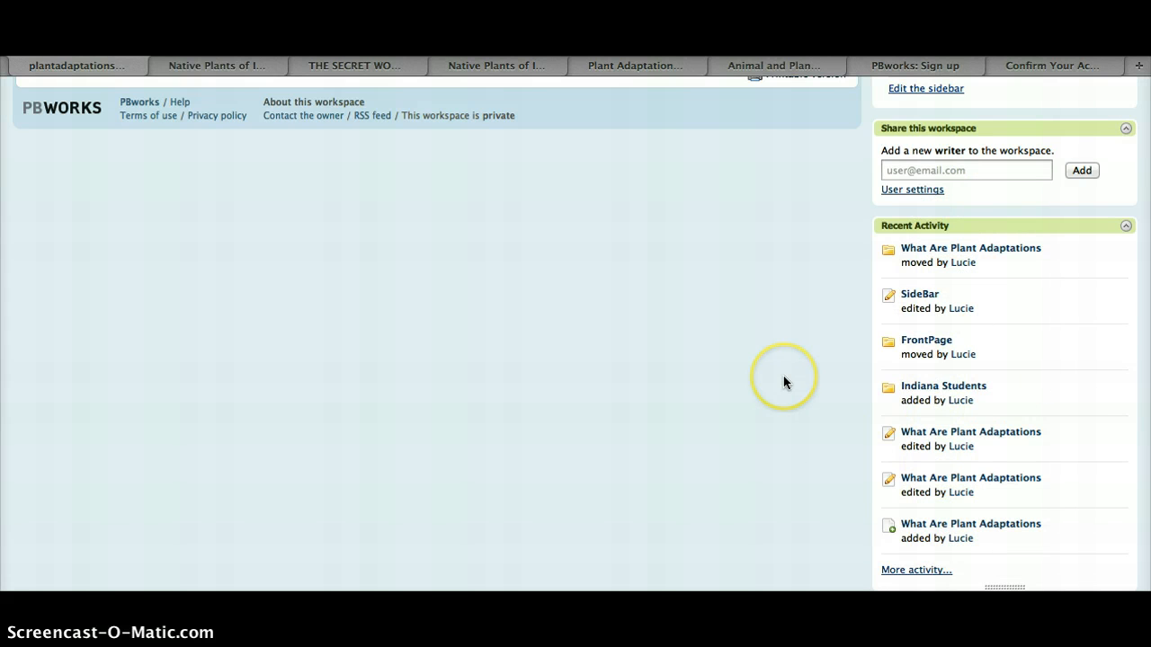
scroll(783, 381, up, 10)
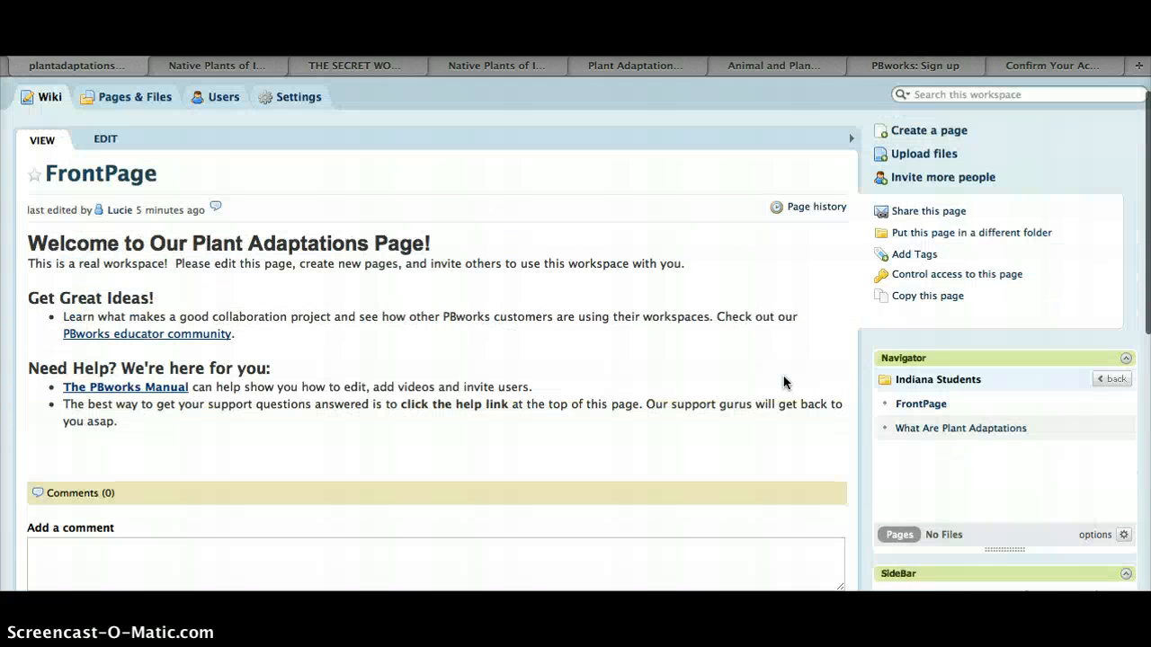
scroll(783, 381, up, 1)
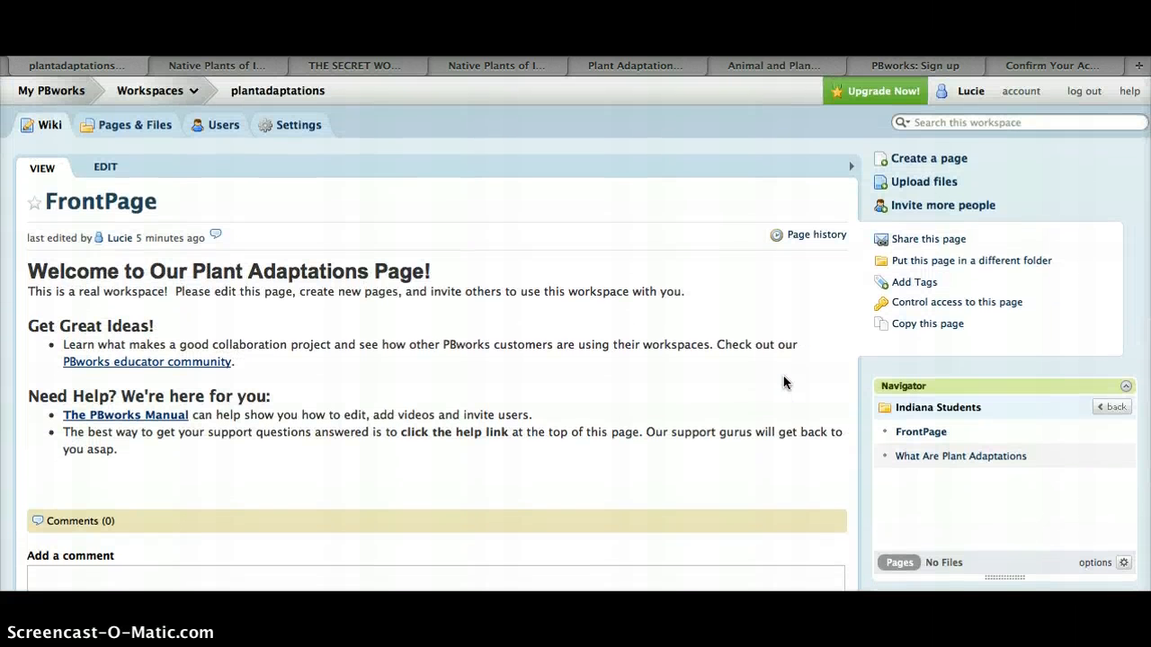